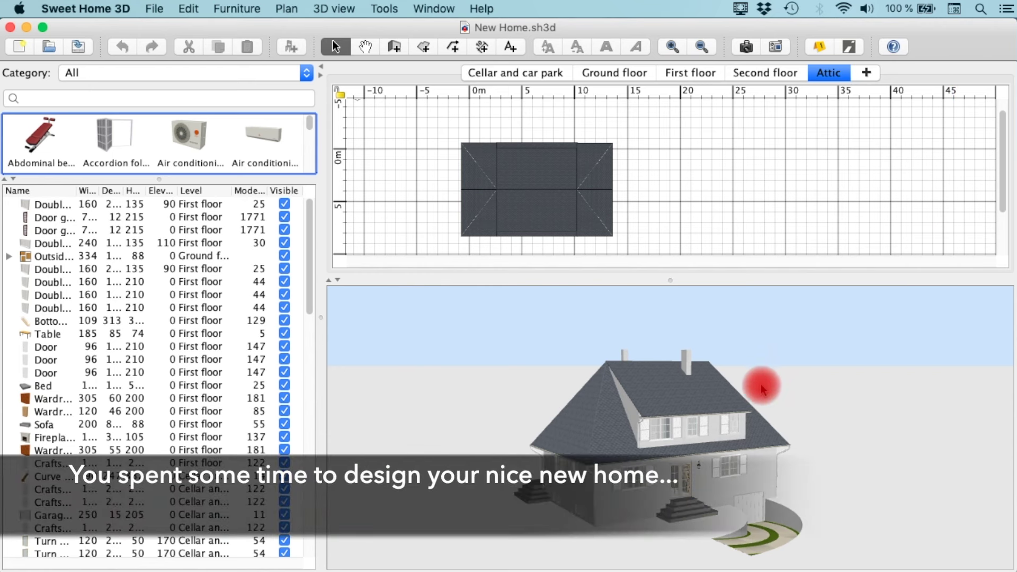
# Step: Turn the 3D view slightly and bring up the Plan menu's level commands
pyautogui.moveTo(745, 396)
pyautogui.mouseDown()
pyautogui.moveTo(1016, 386)
pyautogui.moveTo(849, 415)
pyautogui.moveTo(767, 412)
pyautogui.mouseUp()
pyautogui.click(287, 9)
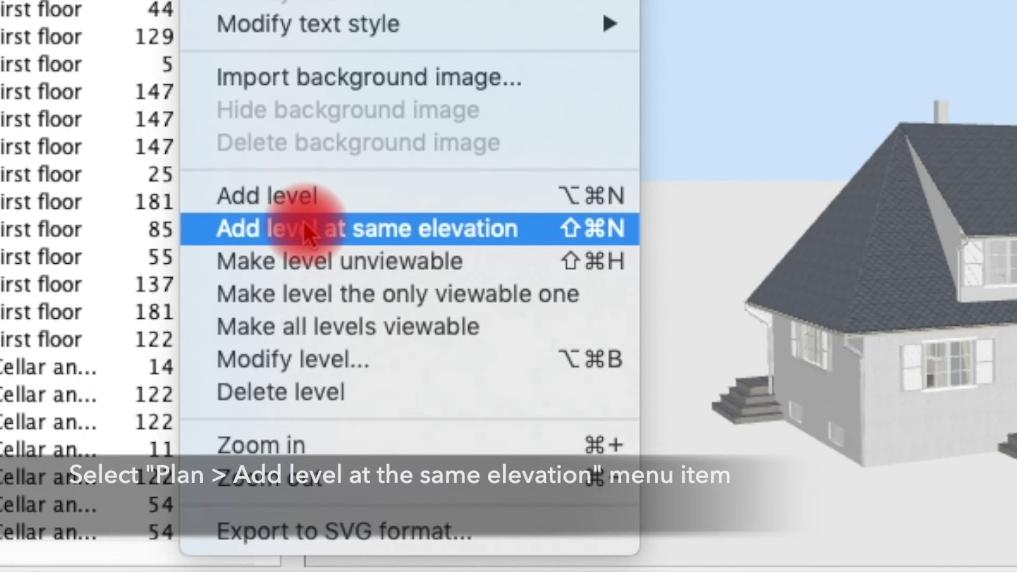
# Step: Add Level 5 at elevation 0 and rename it 'Garden and street'
pyautogui.click(304, 223)
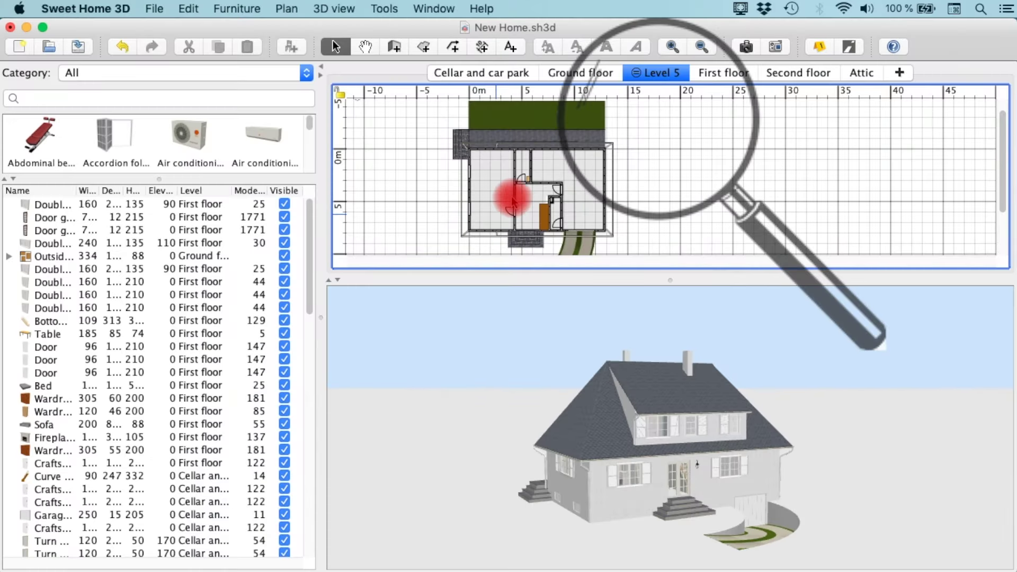
pyautogui.doubleClick(662, 74)
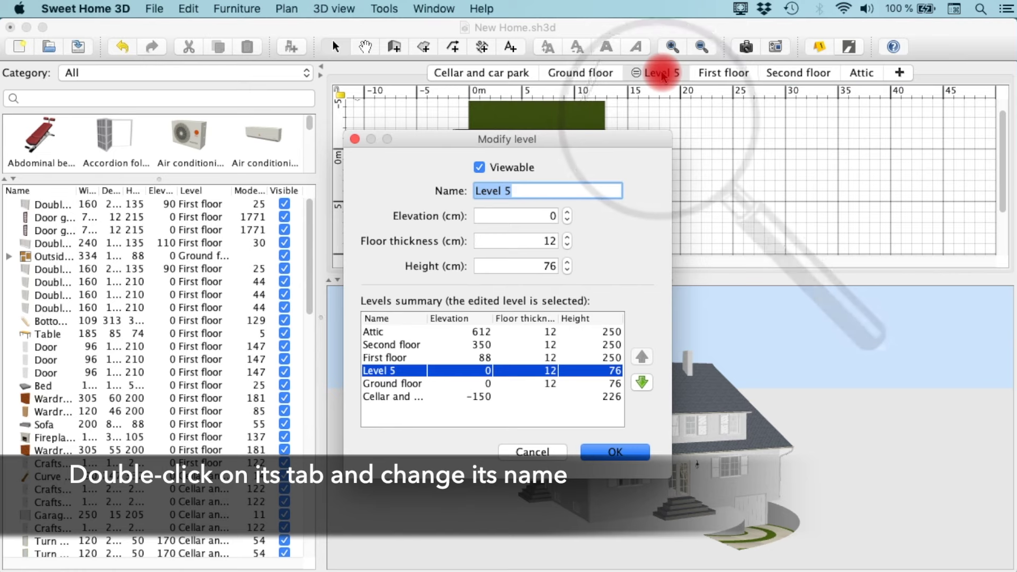
pyautogui.write('Garden_back')
pyautogui.write('and street')
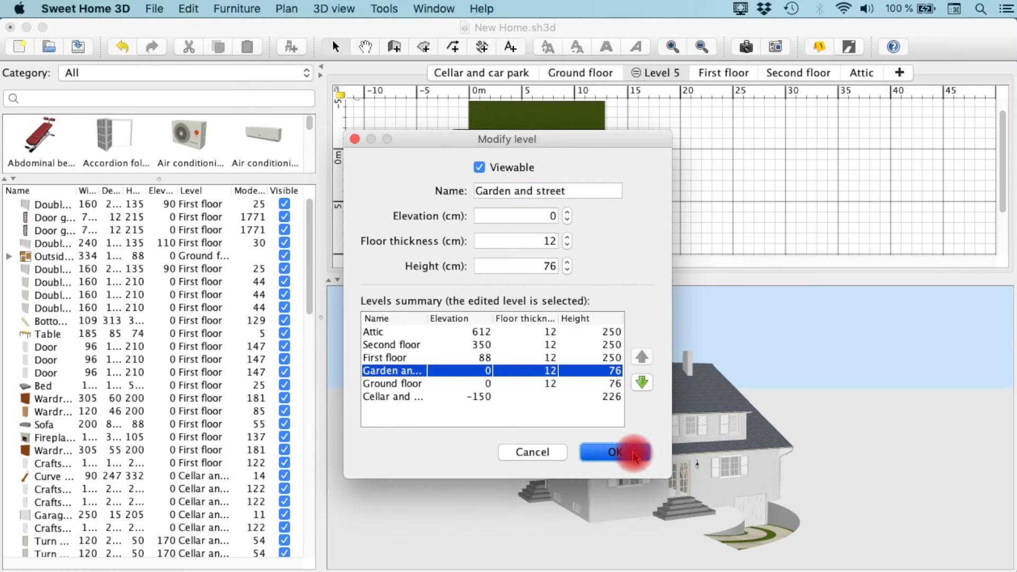
pyautogui.click(633, 452)
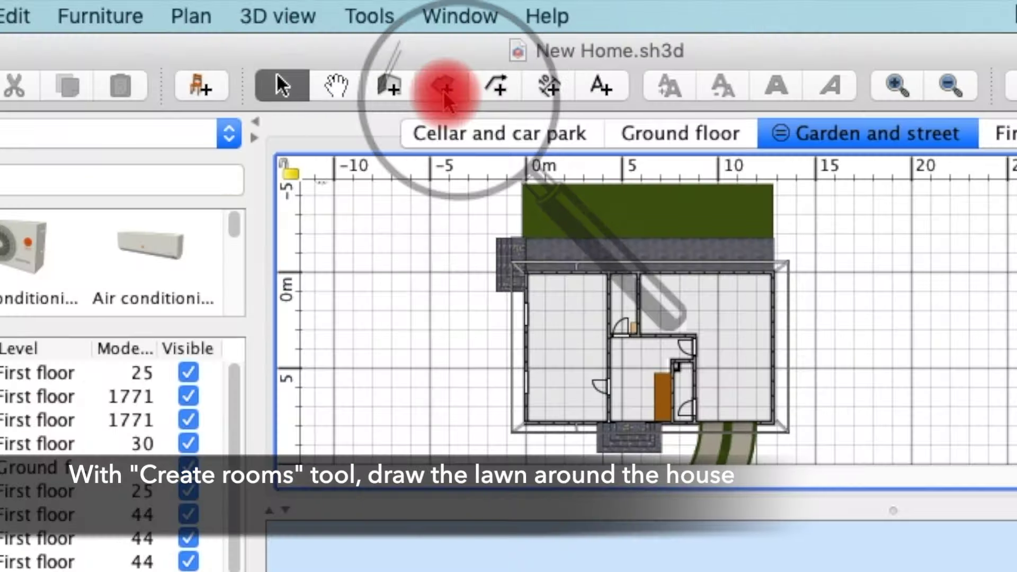
# Step: Zoom out and draw the garden lot's outer corners around the house
pyautogui.click(426, 52)
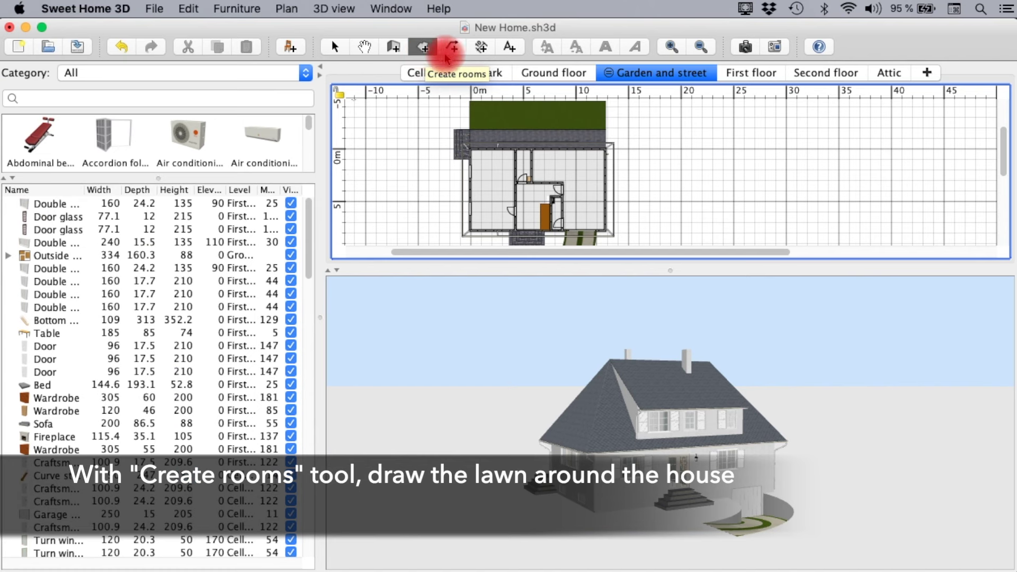
pyautogui.click(699, 47)
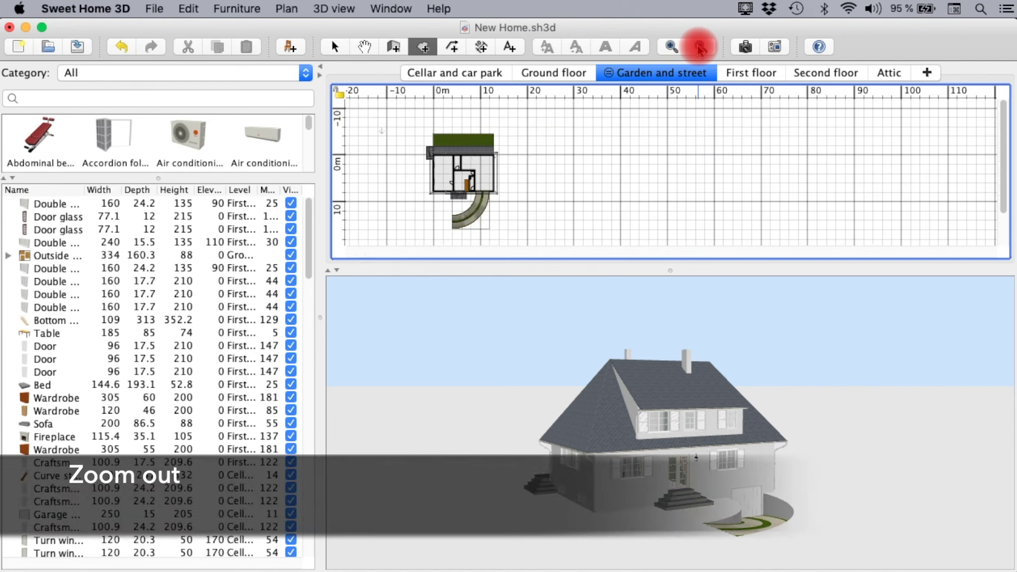
pyautogui.moveTo(415, 110); pyautogui.dragTo(515, 110)
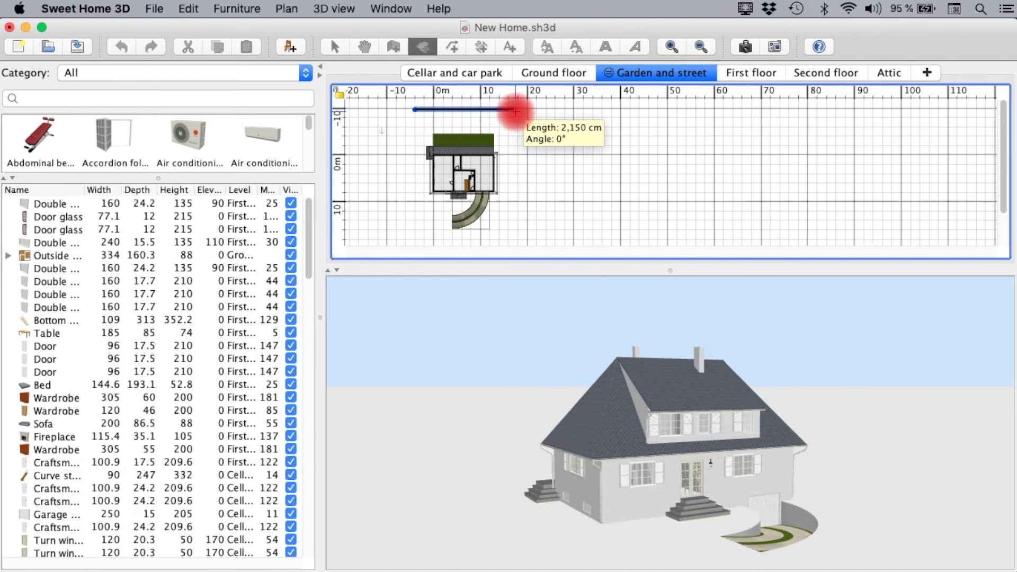
pyautogui.click(536, 109)
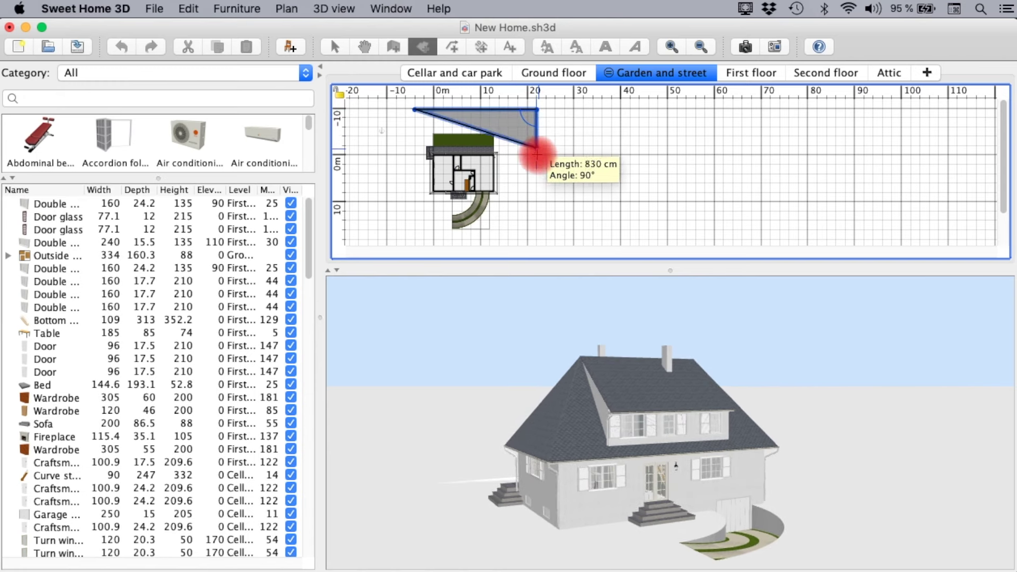
pyautogui.click(536, 231)
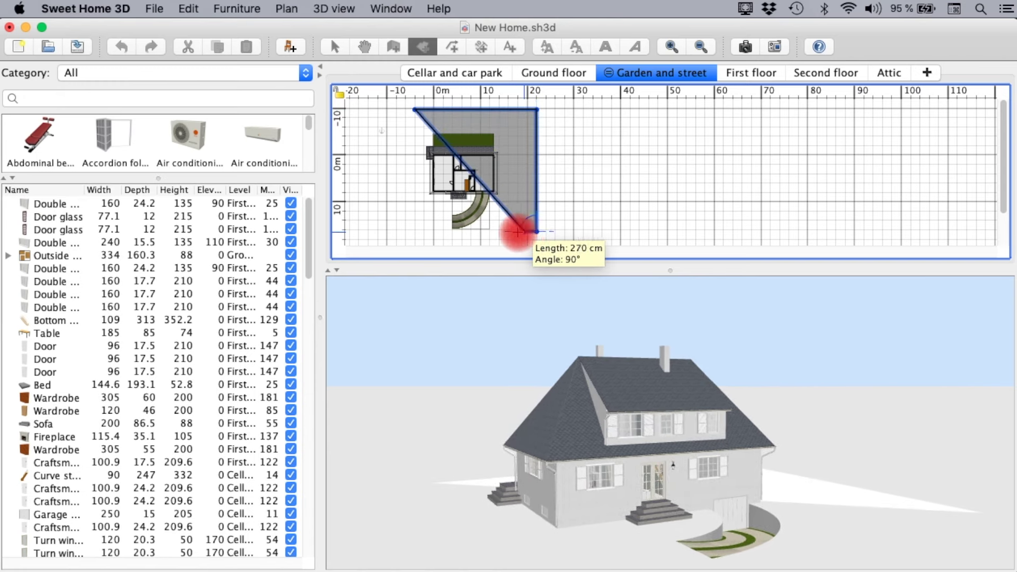
pyautogui.doubleClick(414, 232)
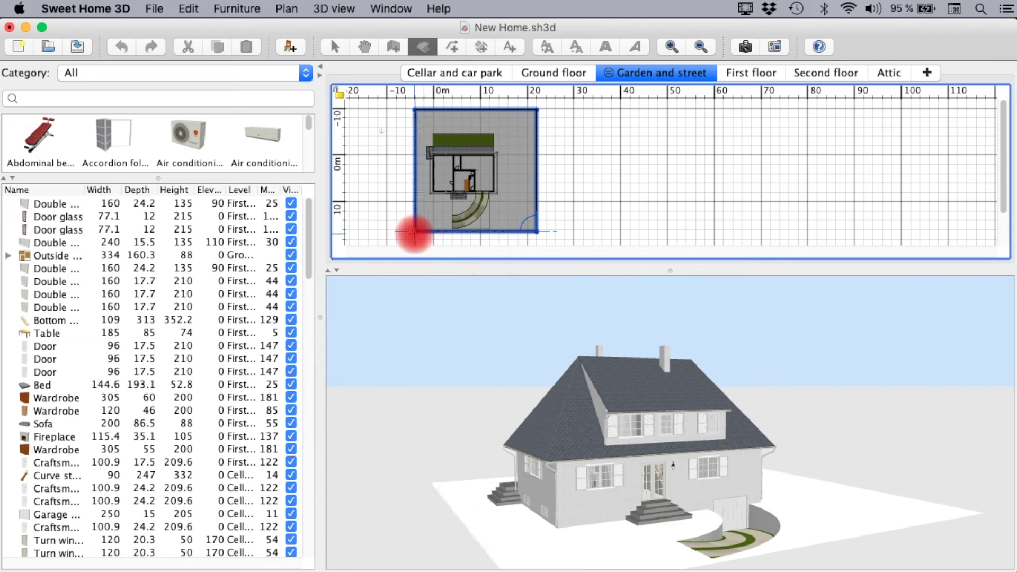
# Step: Trace the house footprint to exclude it and close the lot outline at the bottom-left corner
pyautogui.click(433, 192)
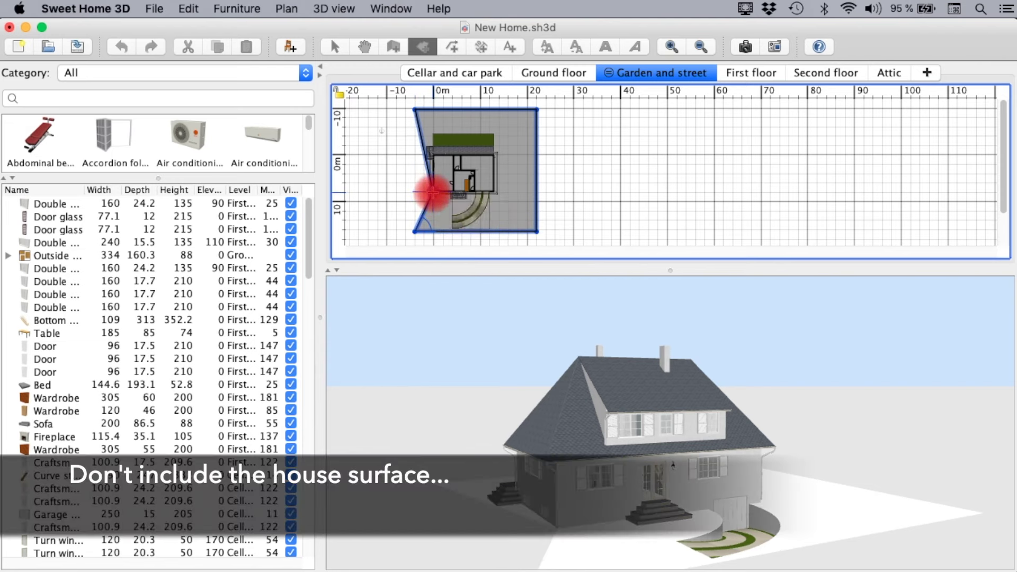
pyautogui.click(491, 193)
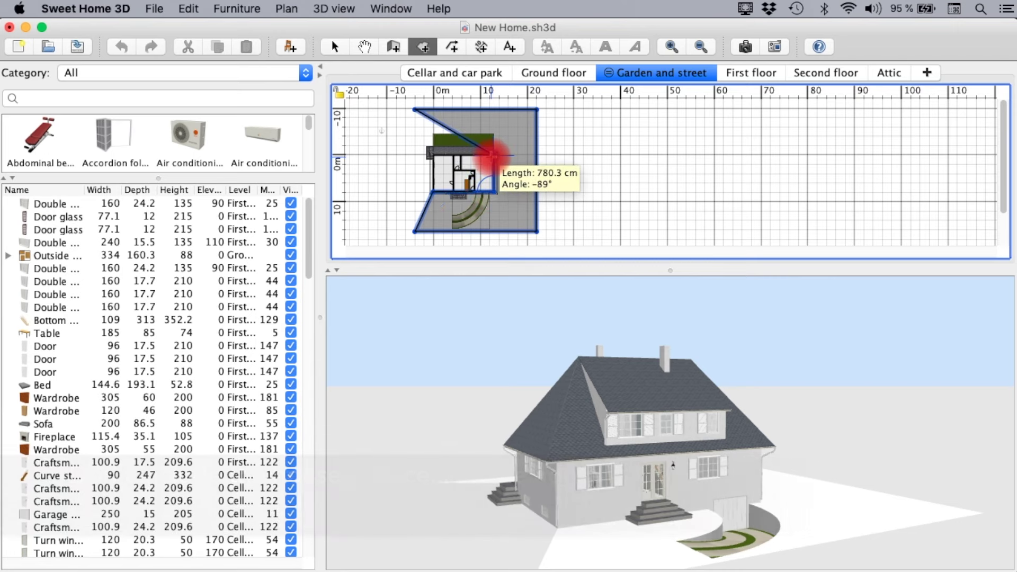
pyautogui.click(492, 155)
pyautogui.click(433, 155)
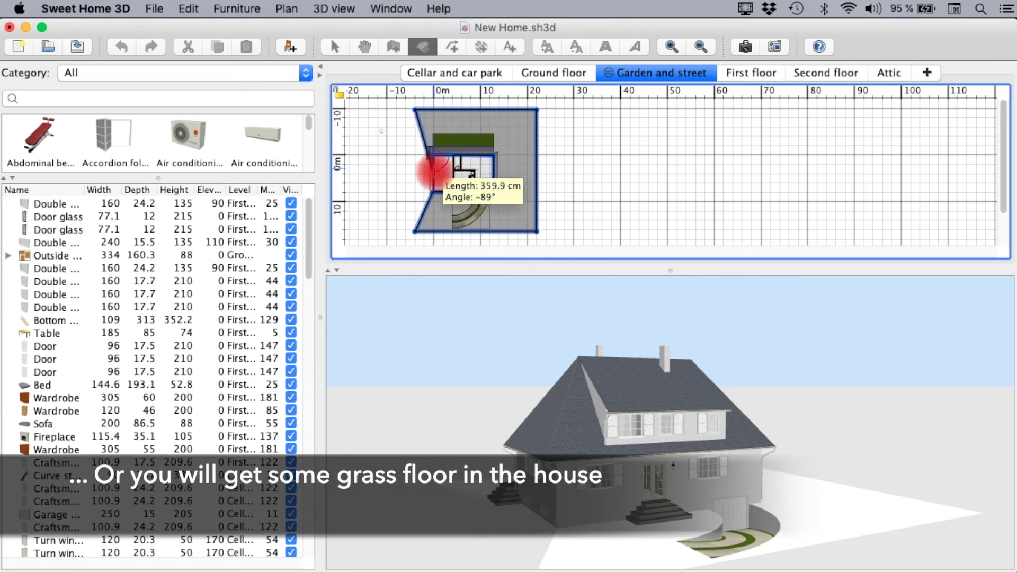
pyautogui.doubleClick(434, 188)
pyautogui.doubleClick(434, 188)
pyautogui.click(412, 192)
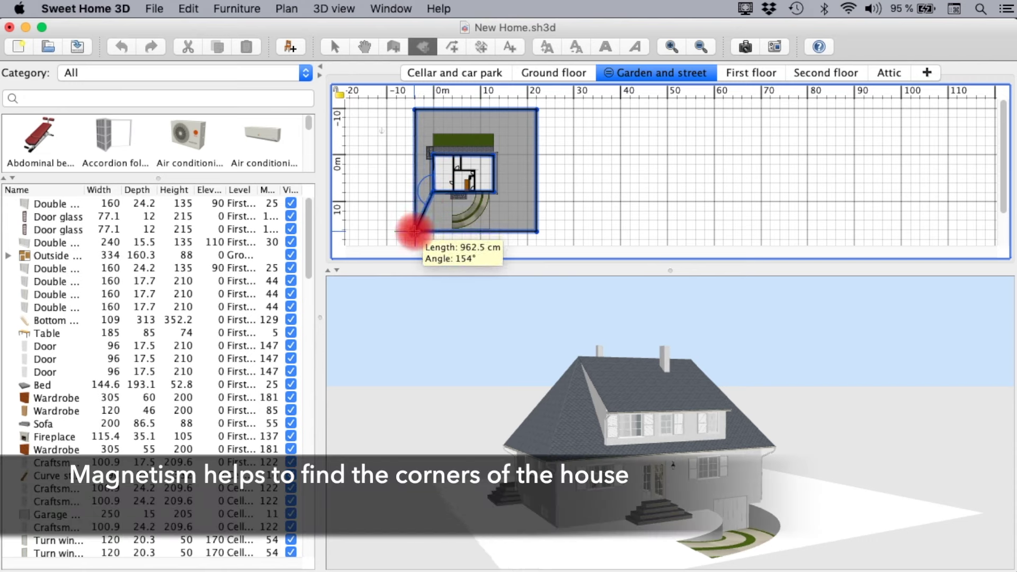
pyautogui.doubleClick(414, 231)
pyautogui.click(334, 50)
pyautogui.click(292, 11)
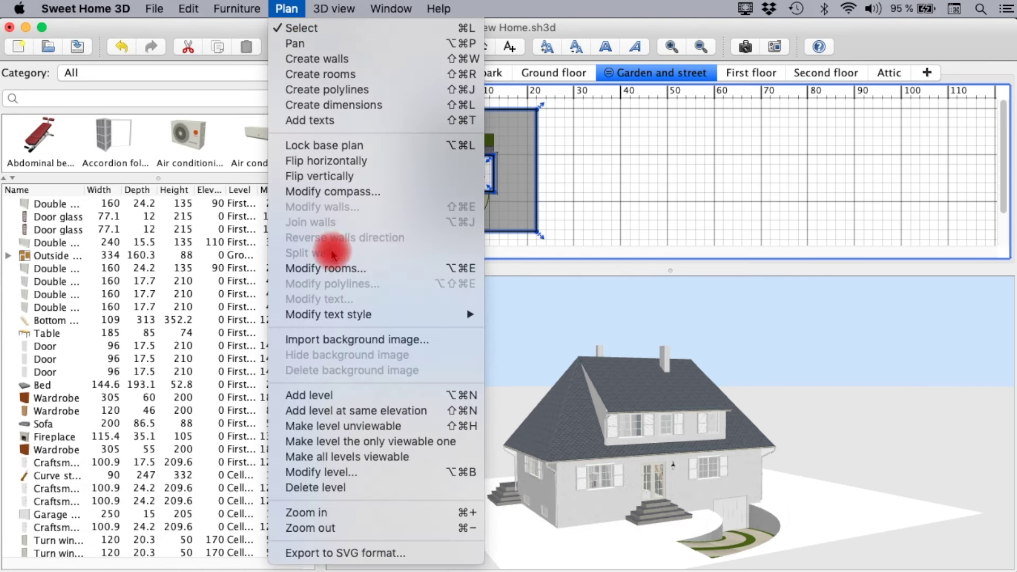
# Step: Give the garden lot the Floor – Grass darker texture and hide its area display
pyautogui.click(336, 268)
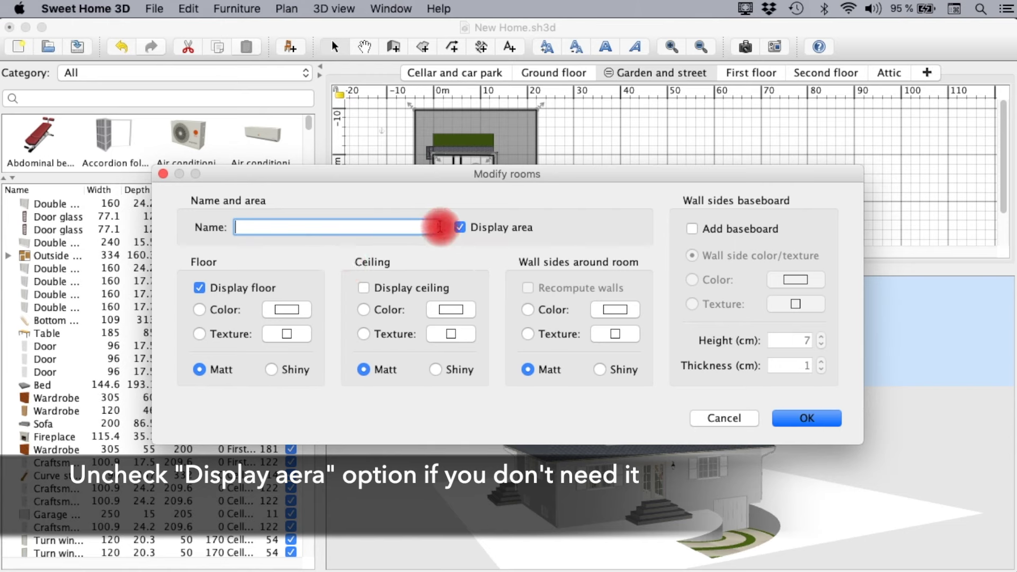
pyautogui.click(458, 227)
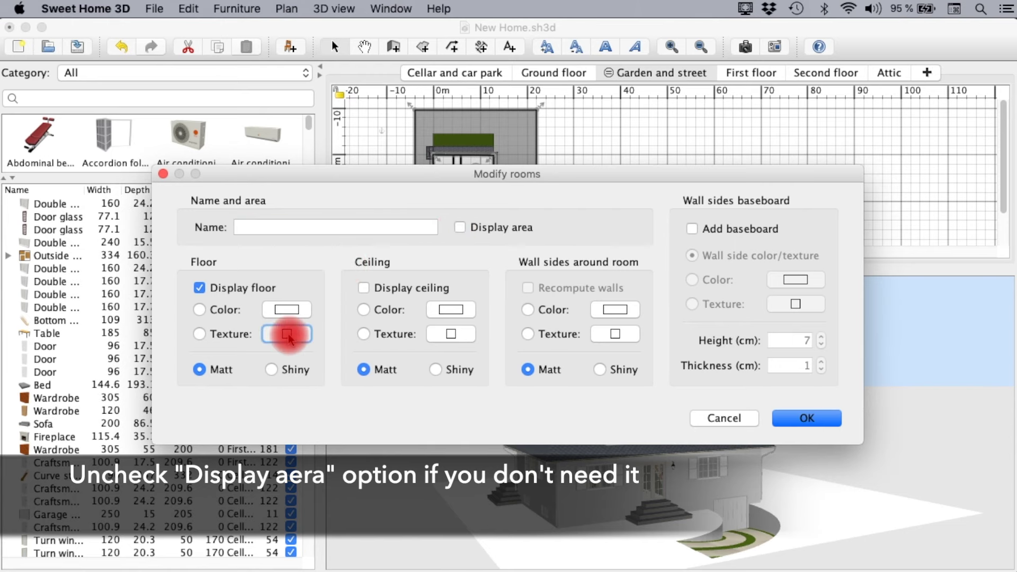
pyautogui.click(288, 334)
pyautogui.click(353, 426)
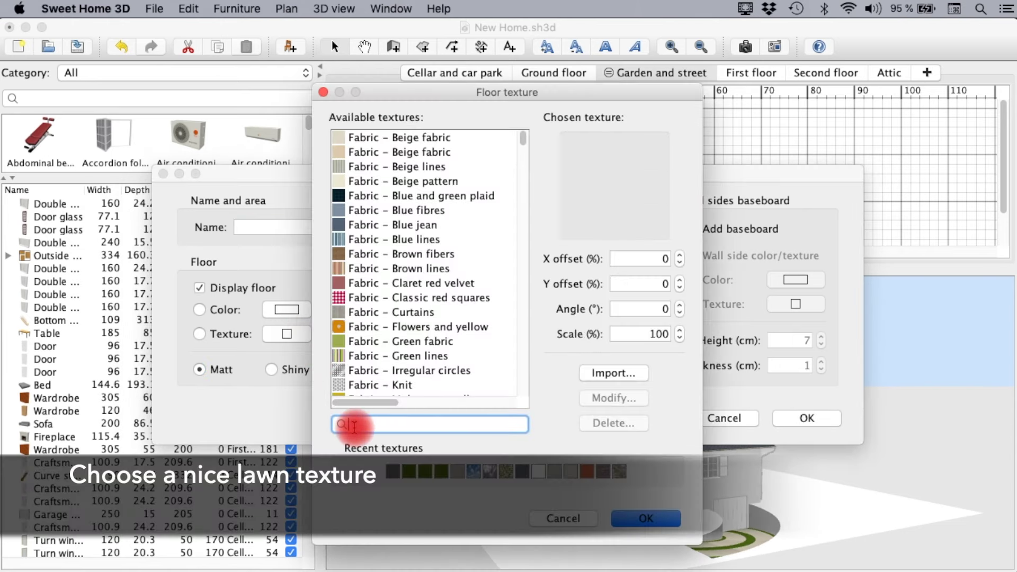
pyautogui.write('grass')
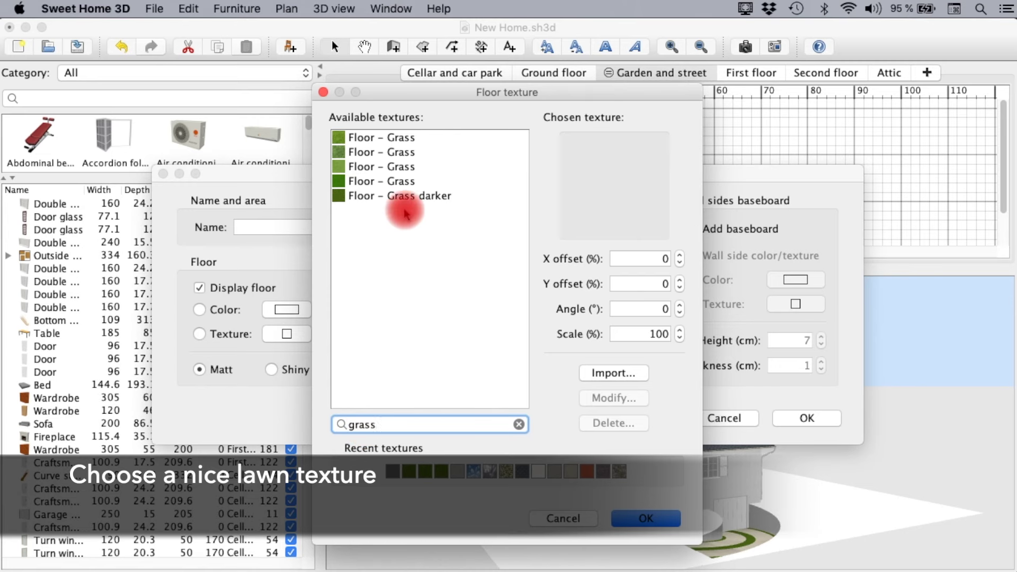
pyautogui.click(395, 197)
pyautogui.click(619, 519)
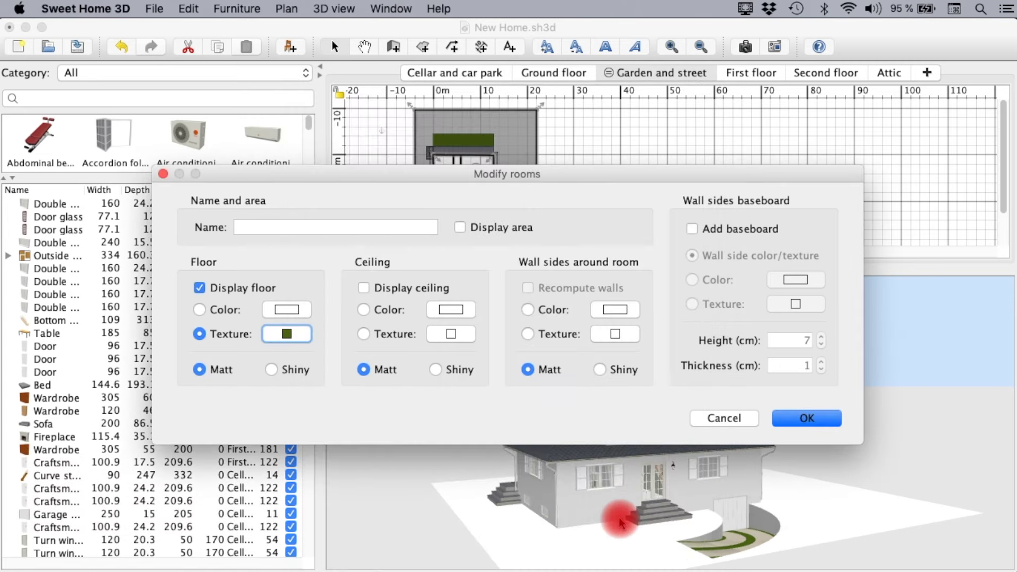
pyautogui.click(807, 419)
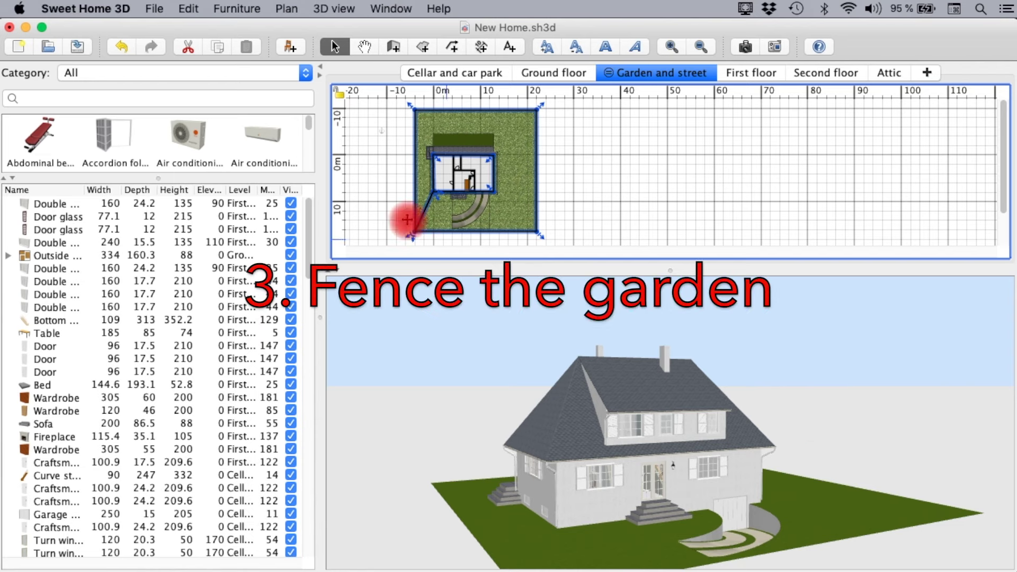
# Step: Place a Fence at the lot's top-left corner and set its width to 100 cm
pyautogui.click(256, 99)
pyautogui.write('fence')
pyautogui.scroll(2, 295, 136)
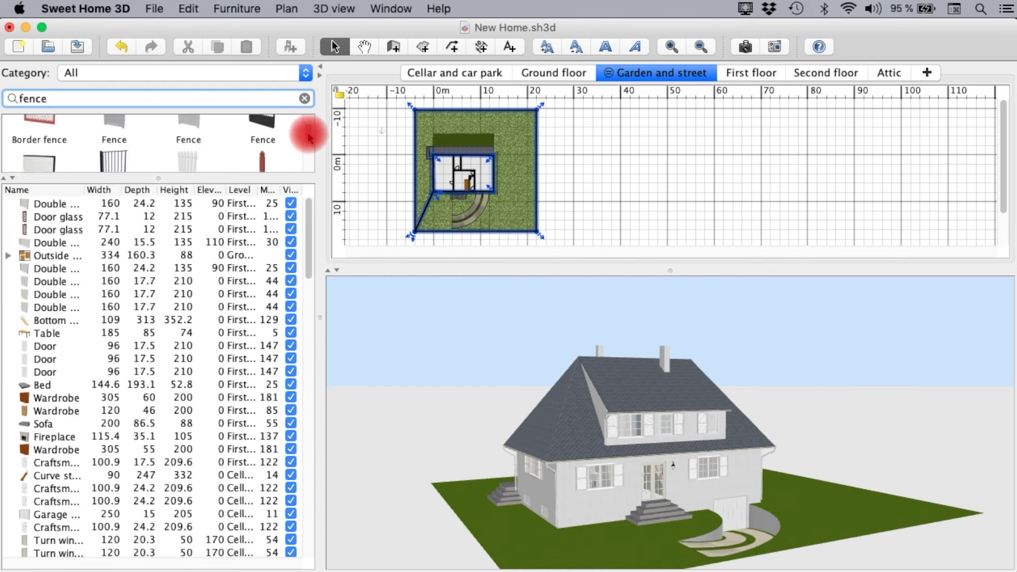
pyautogui.moveTo(193, 135); pyautogui.dragTo(418, 113)
pyautogui.doubleClick(418, 113)
pyautogui.click(771, 202)
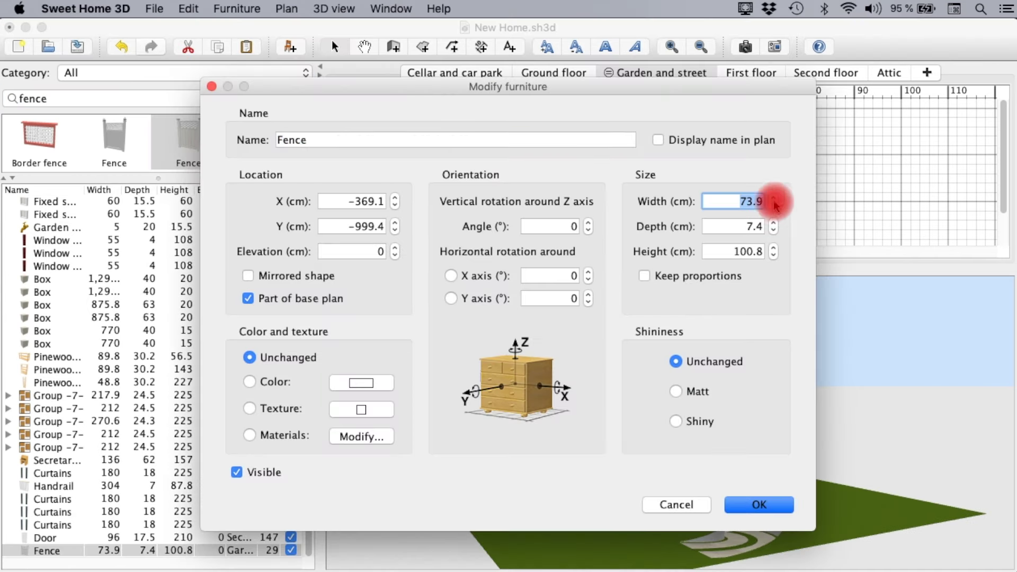
pyautogui.write('100')
pyautogui.click(779, 504)
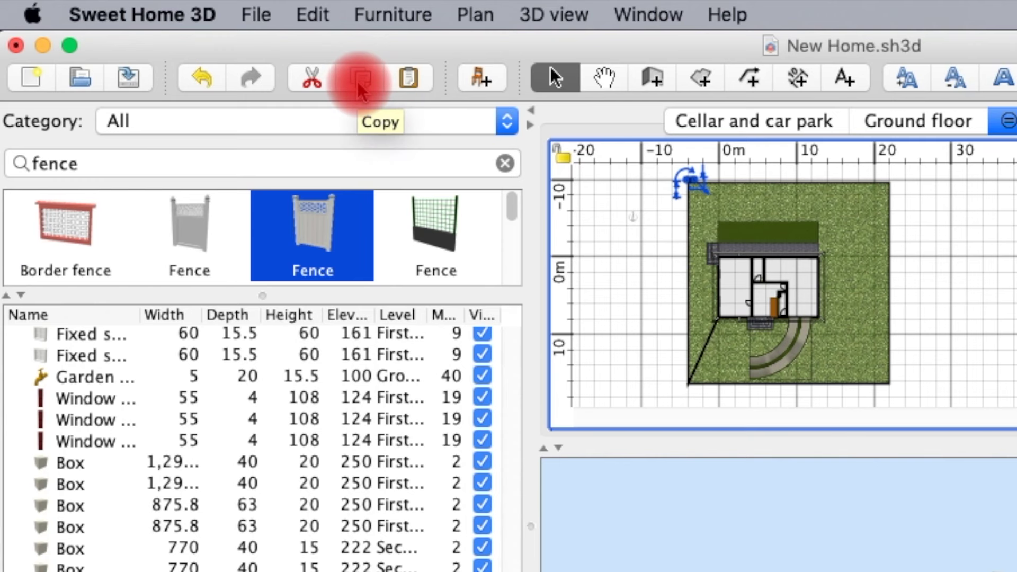
# Step: Copy the 100 cm Fence and paste many copies into the furniture list
pyautogui.click(216, 49)
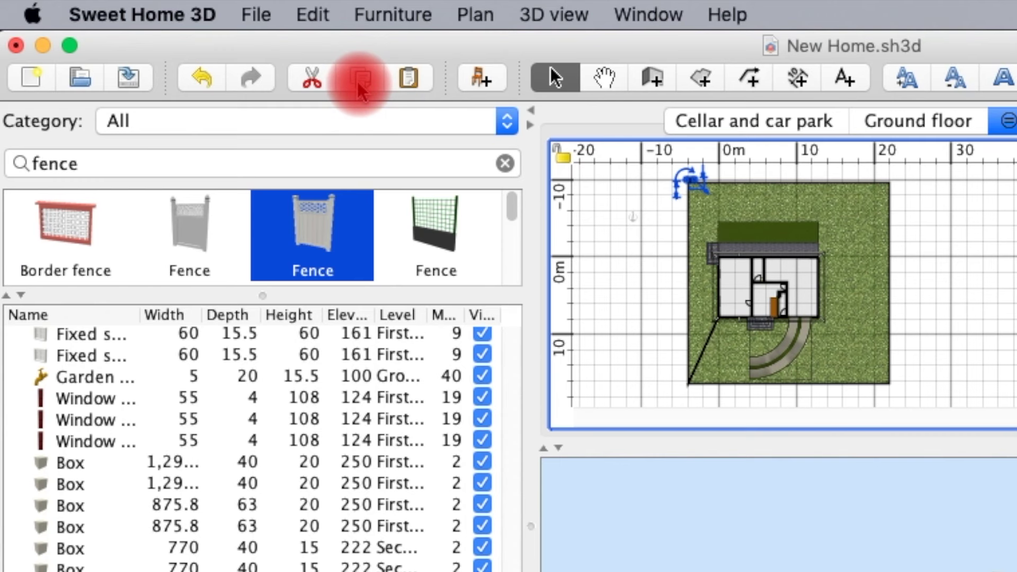
pyautogui.click(408, 80)
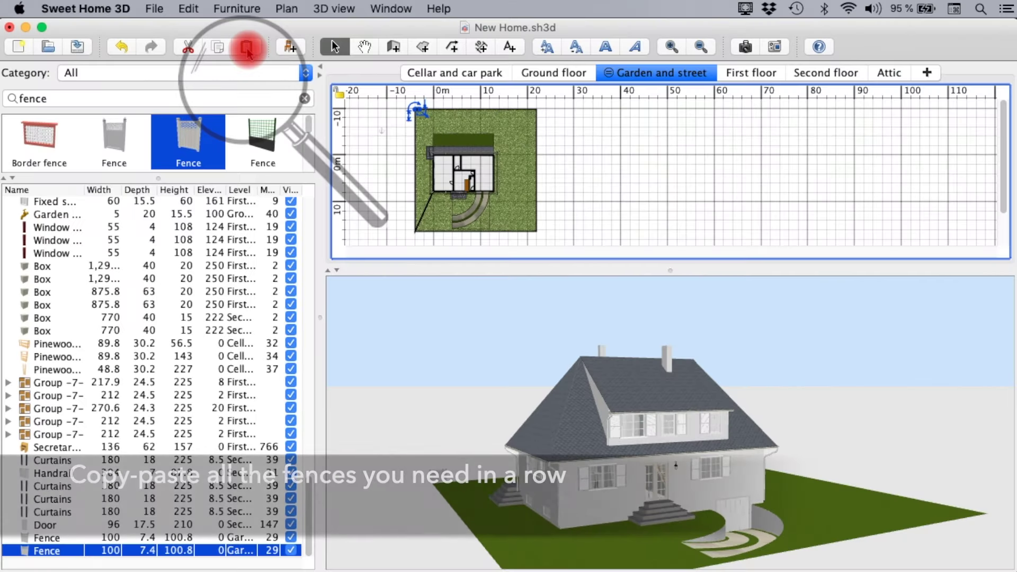
pyautogui.click(247, 52)
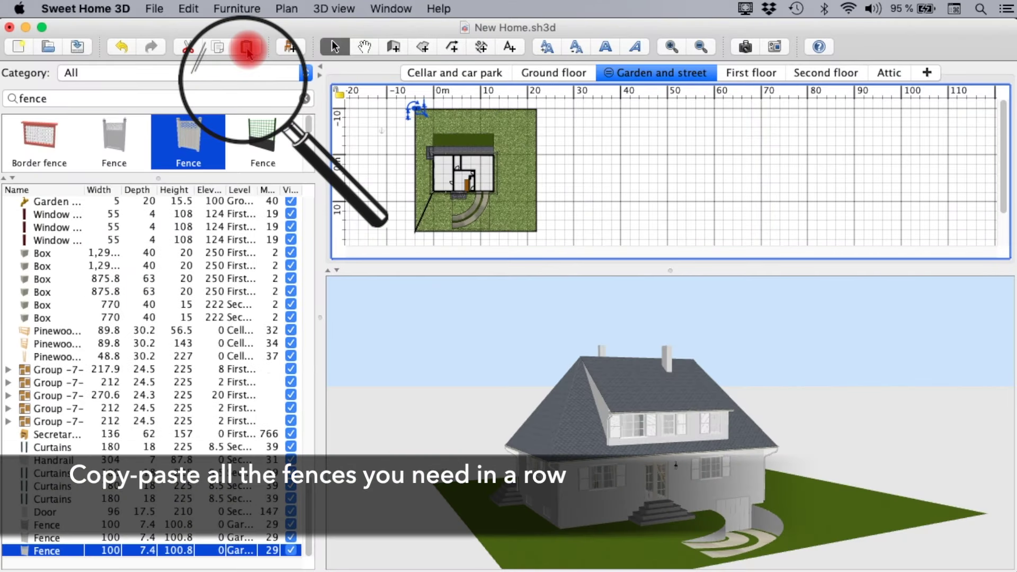
pyautogui.click(247, 52)
pyautogui.click(247, 52)
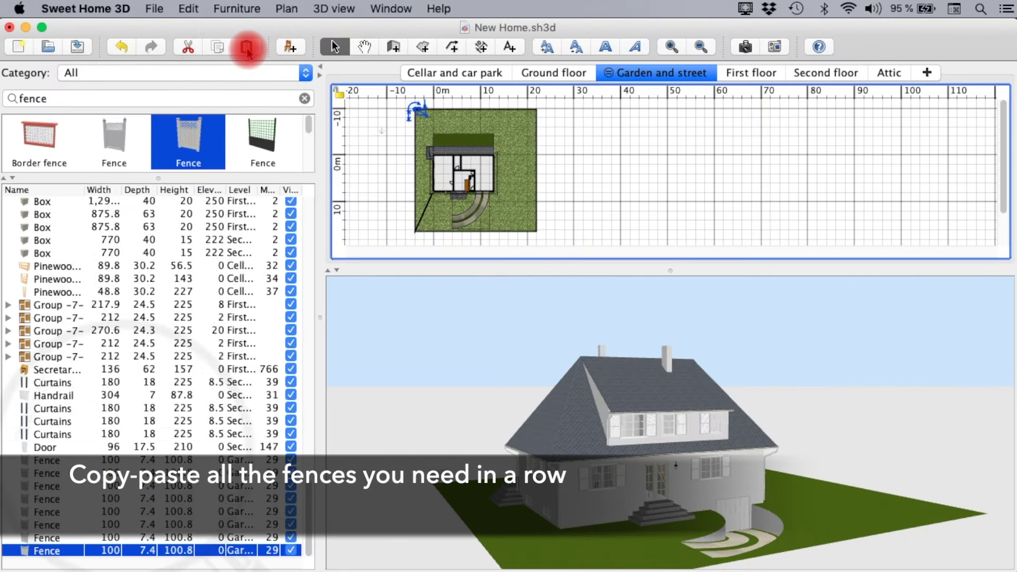
pyautogui.click(248, 51)
pyautogui.click(247, 52)
pyautogui.click(248, 52)
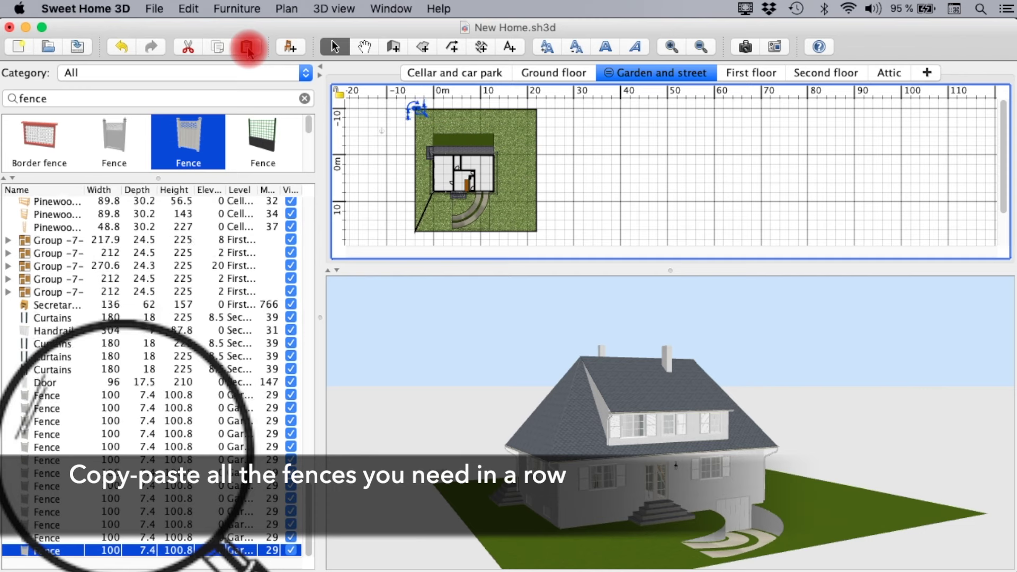
pyautogui.click(248, 51)
pyautogui.click(247, 51)
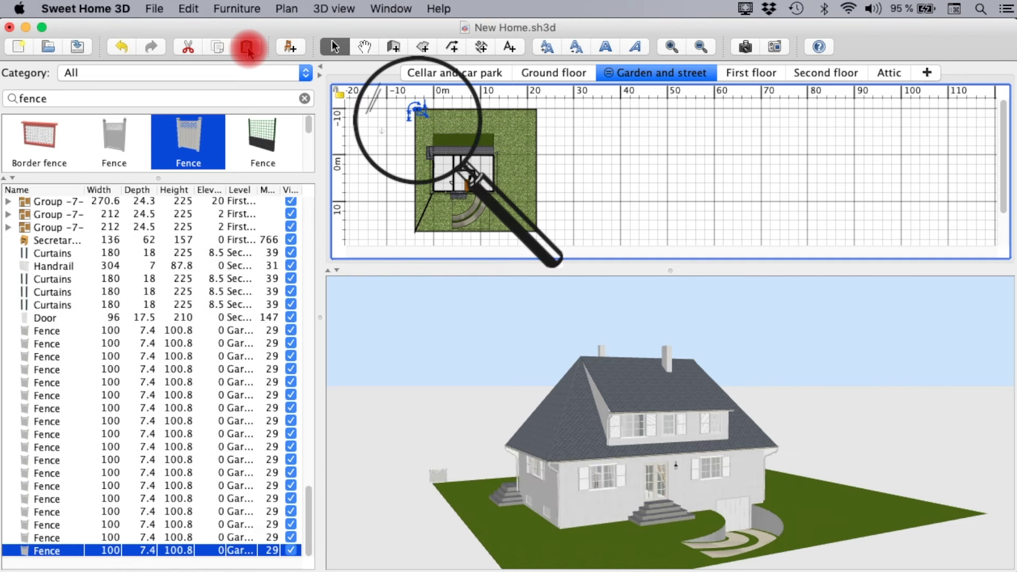
pyautogui.click(247, 51)
pyautogui.click(248, 51)
pyautogui.click(247, 51)
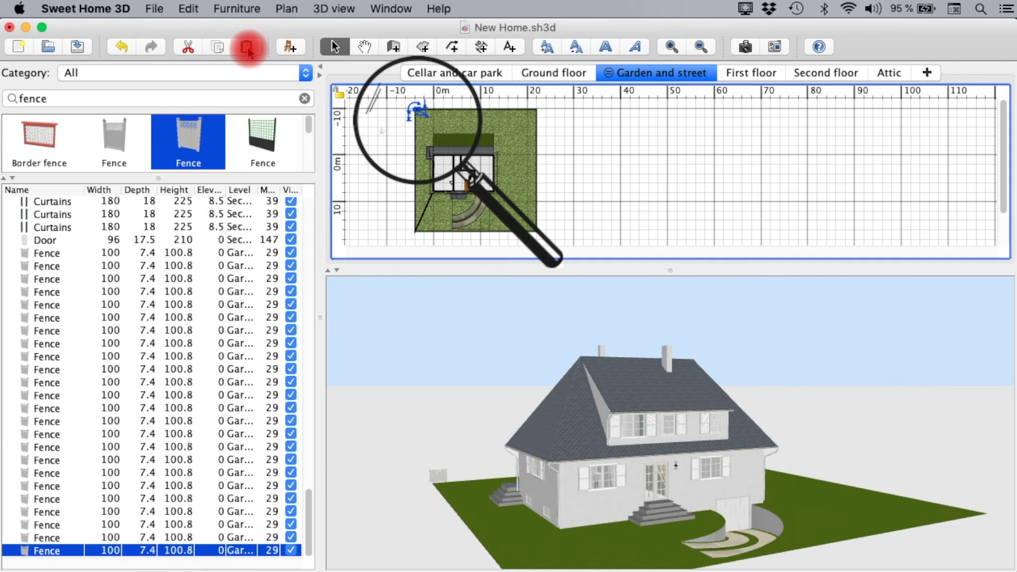
pyautogui.click(248, 51)
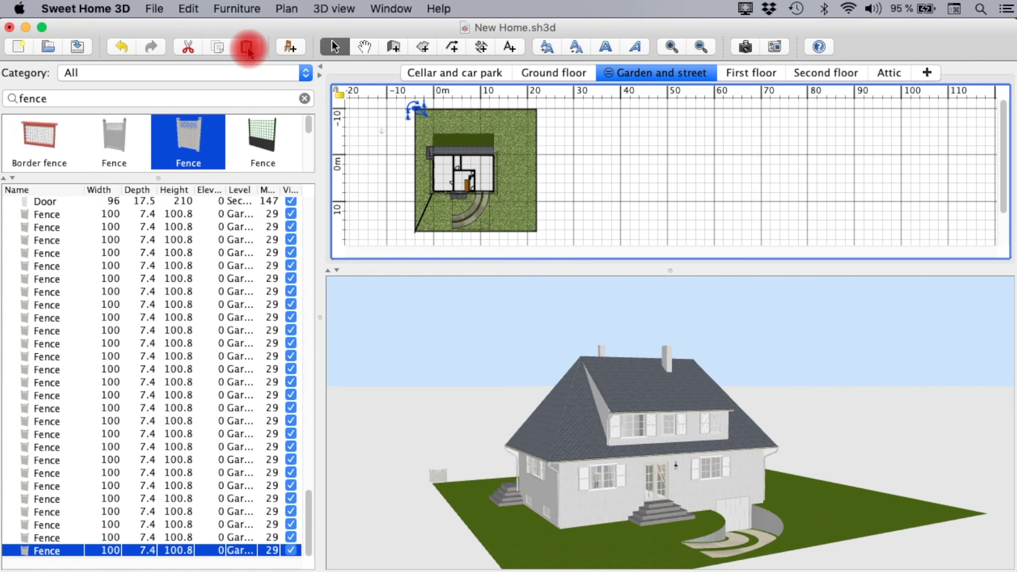
# Step: Align all fence copies side by side along the top edge and group them into one 2,700 cm fence
pyautogui.keyDown('shift'); pyautogui.click(121, 218); pyautogui.keyUp('shift')
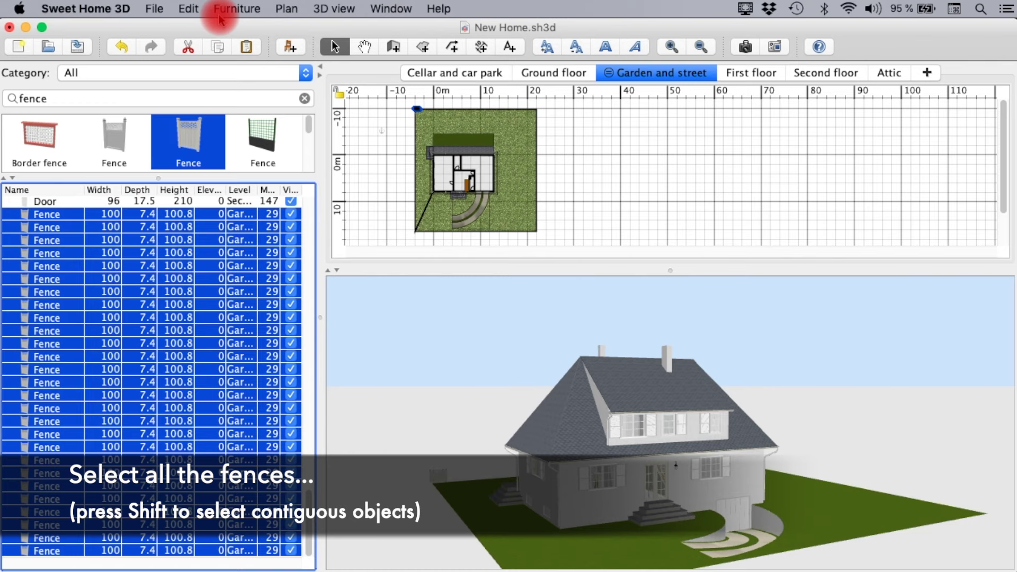
pyautogui.click(219, 18)
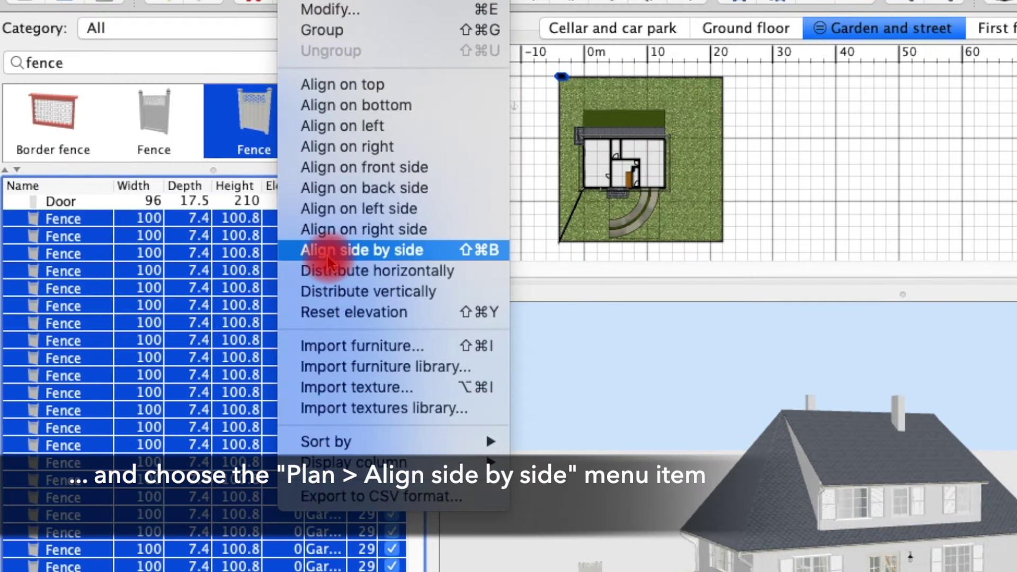
pyautogui.click(326, 253)
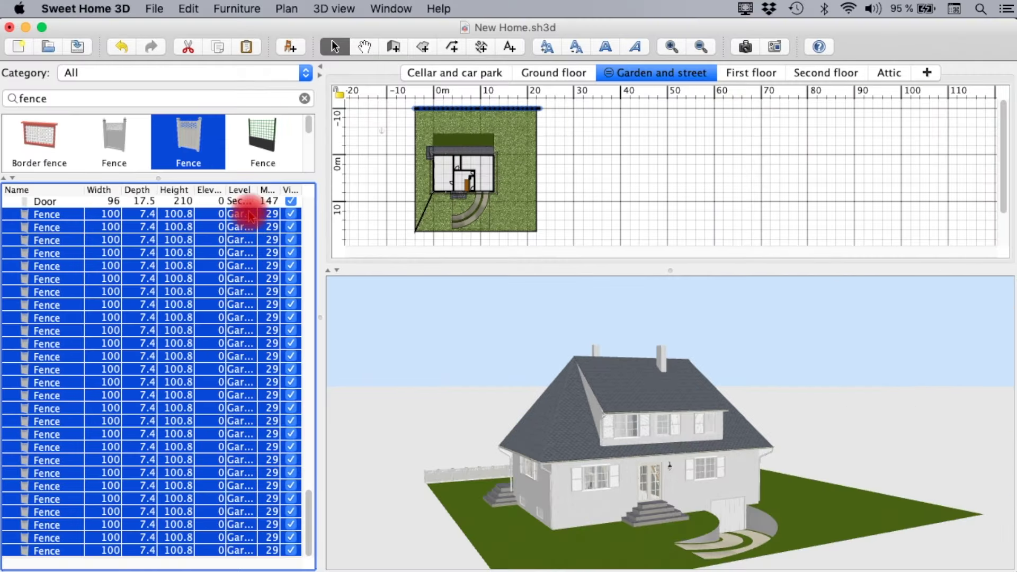
pyautogui.click(245, 8)
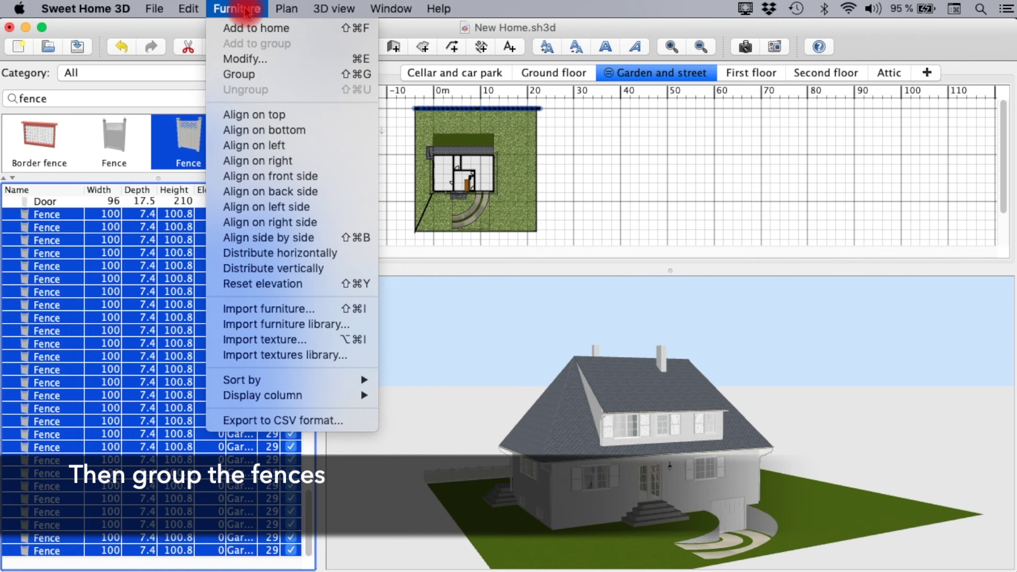
pyautogui.click(257, 75)
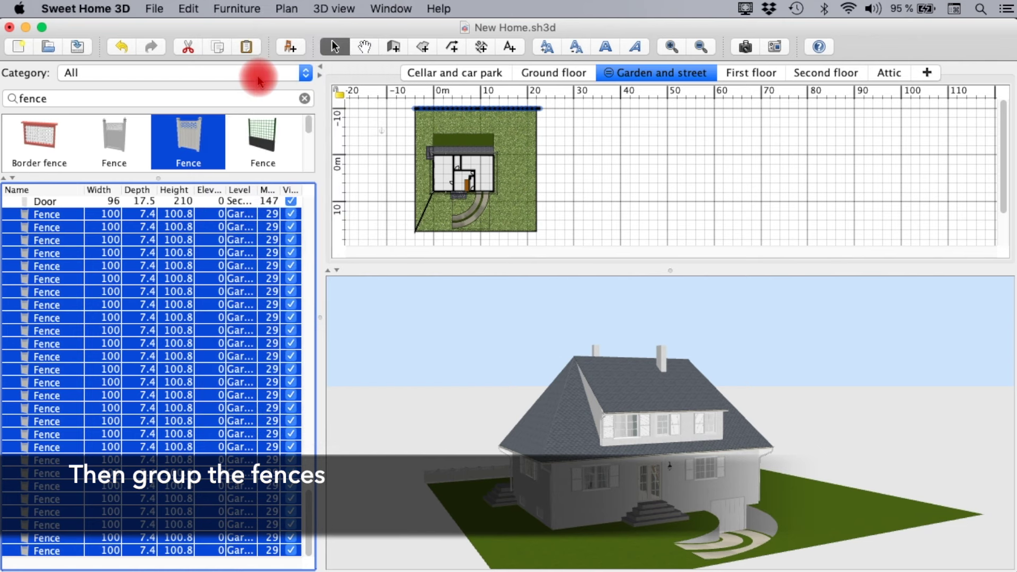
# Step: Copy the fence group and move a pasted copy to the lot's bottom edge
pyautogui.click(220, 52)
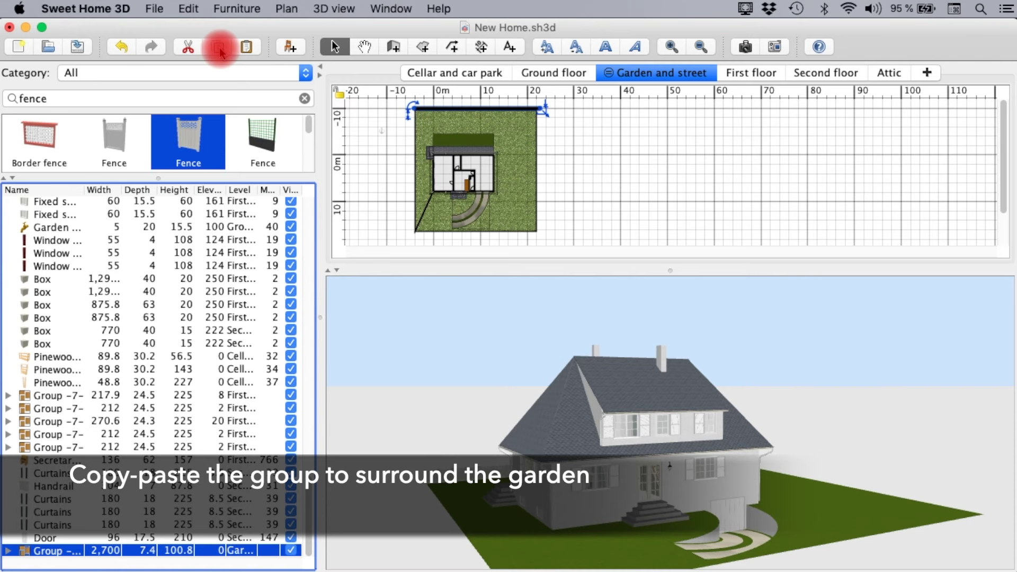
pyautogui.click(248, 47)
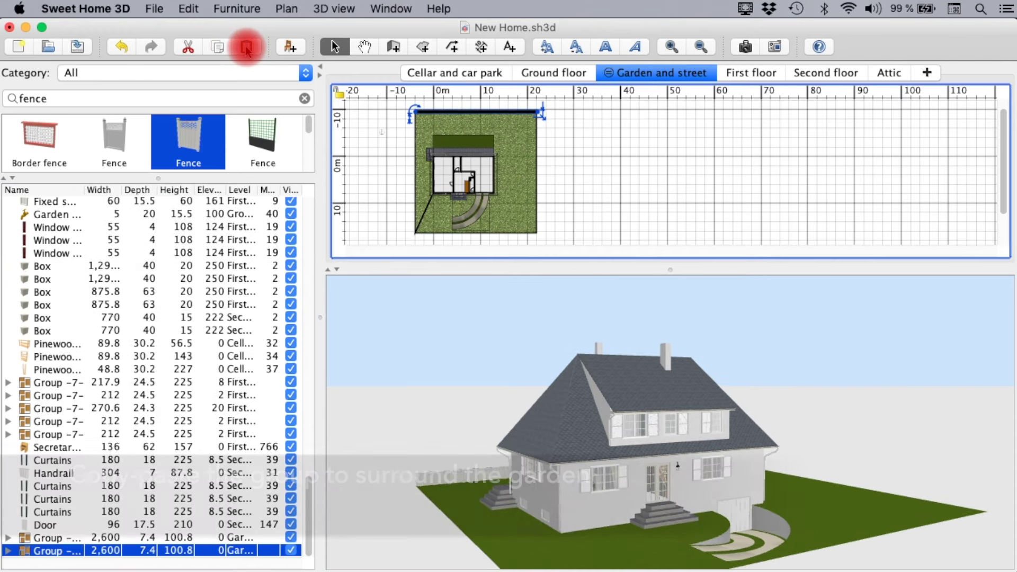
pyautogui.moveTo(421, 115); pyautogui.dragTo(421, 232)
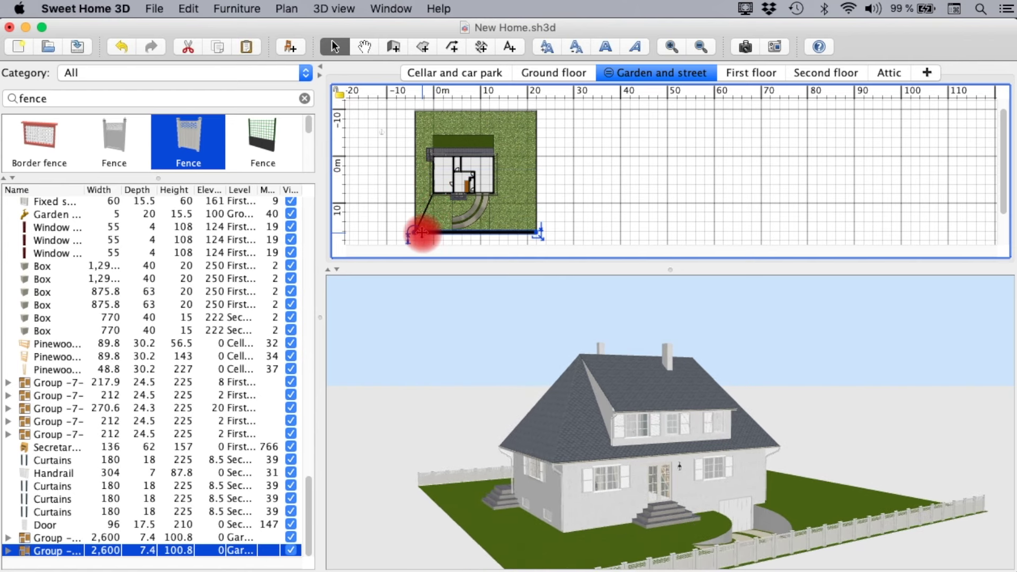
# Step: Place 90°-rotated fence group copies along the lot's right and left edges
pyautogui.click(247, 49)
pyautogui.moveTo(413, 110); pyautogui.dragTo(532, 192)
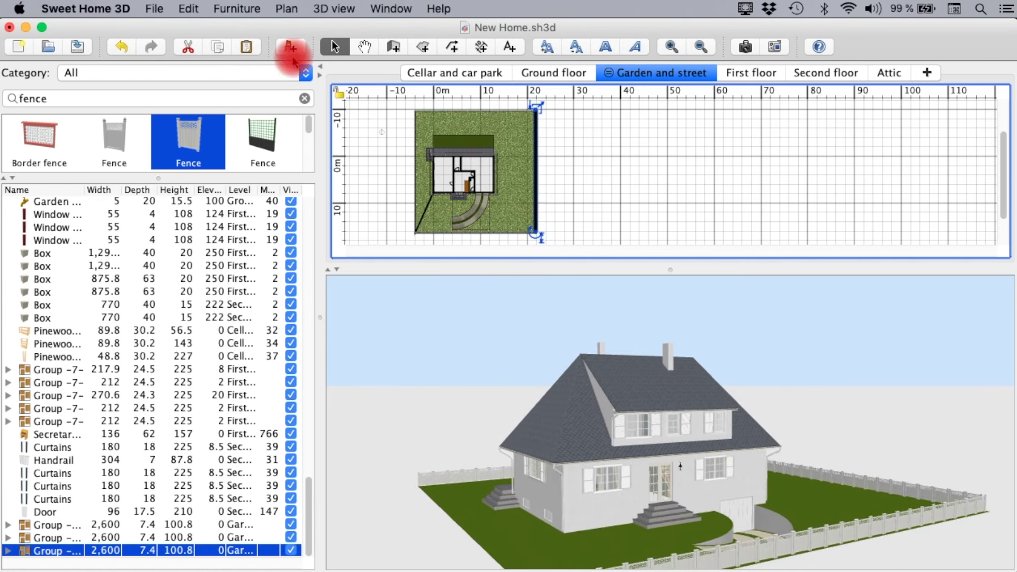
pyautogui.click(255, 49)
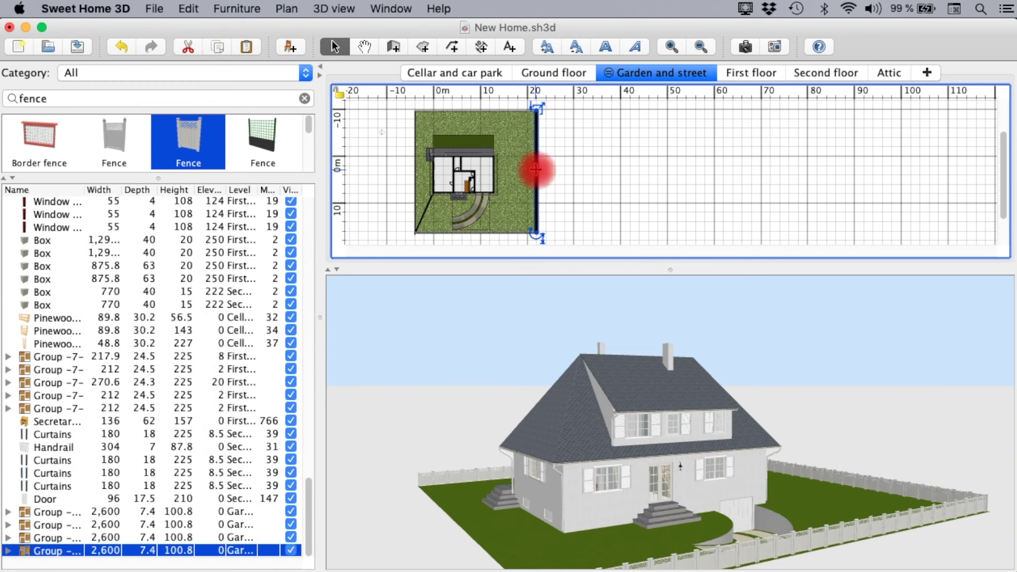
pyautogui.moveTo(522, 170); pyautogui.dragTo(414, 167)
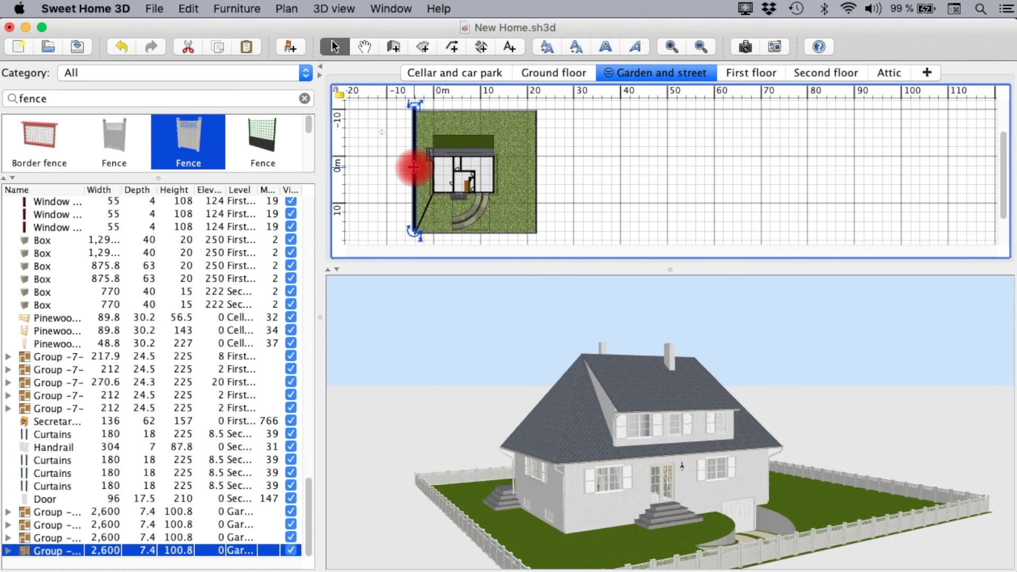
pyautogui.click(671, 49)
# Step: Delete three pieces from the left fence near the bottom-left corner, shrinking it to 2,200 cm, then clear the catalog search
pyautogui.click(670, 49)
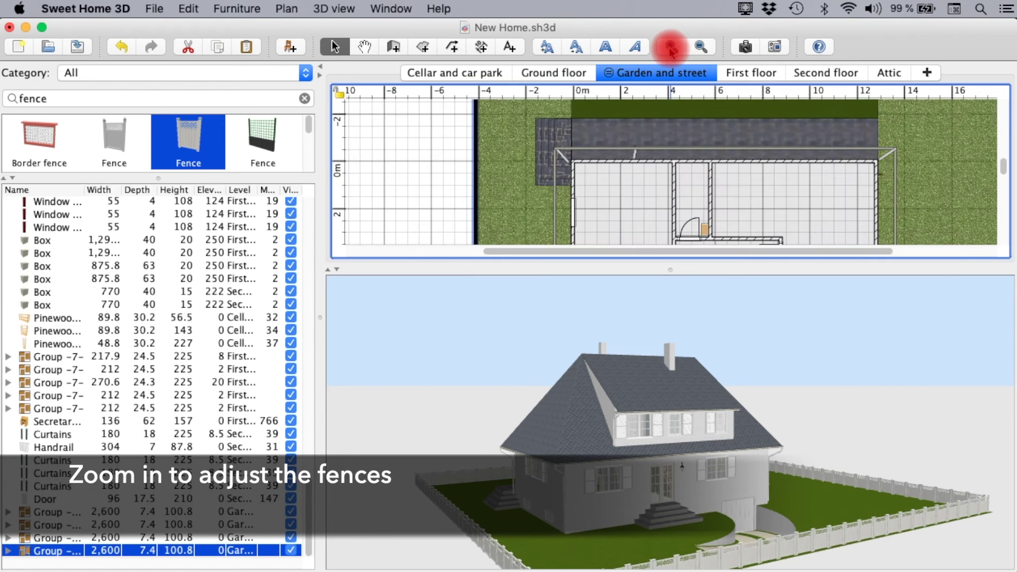
pyautogui.moveTo(1002, 163); pyautogui.dragTo(1002, 205)
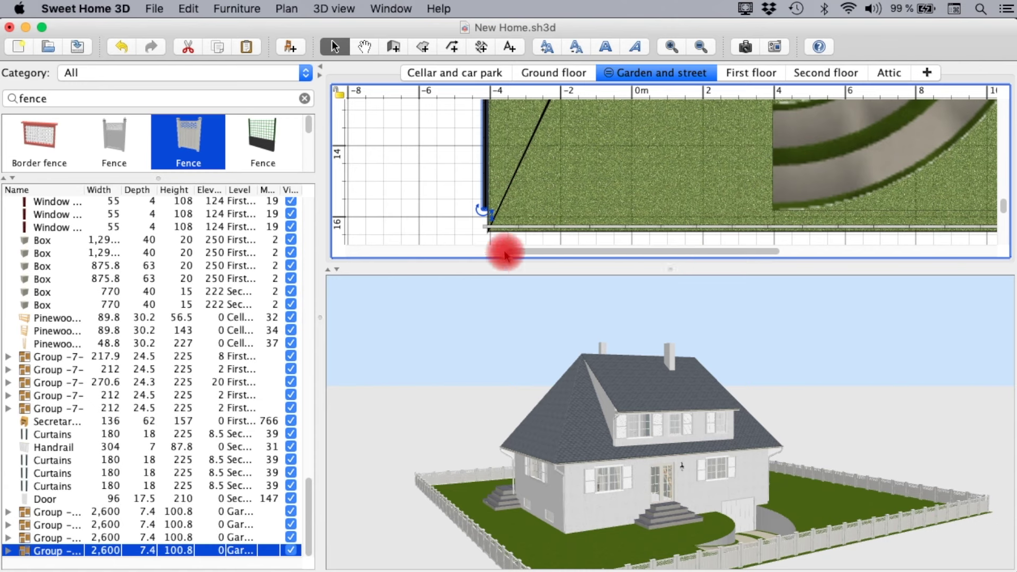
pyautogui.click(490, 228)
pyautogui.click(485, 209)
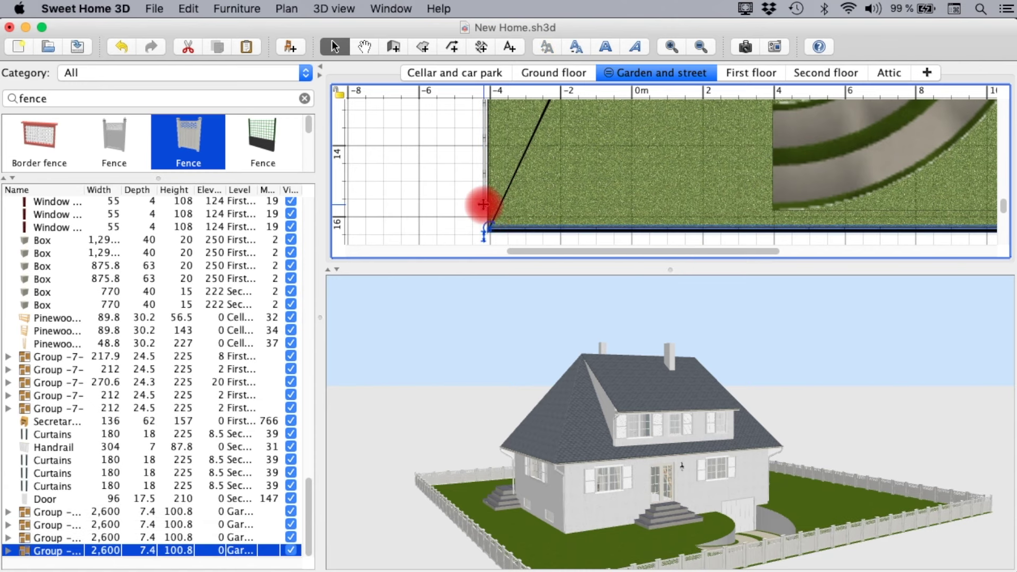
pyautogui.click(488, 222)
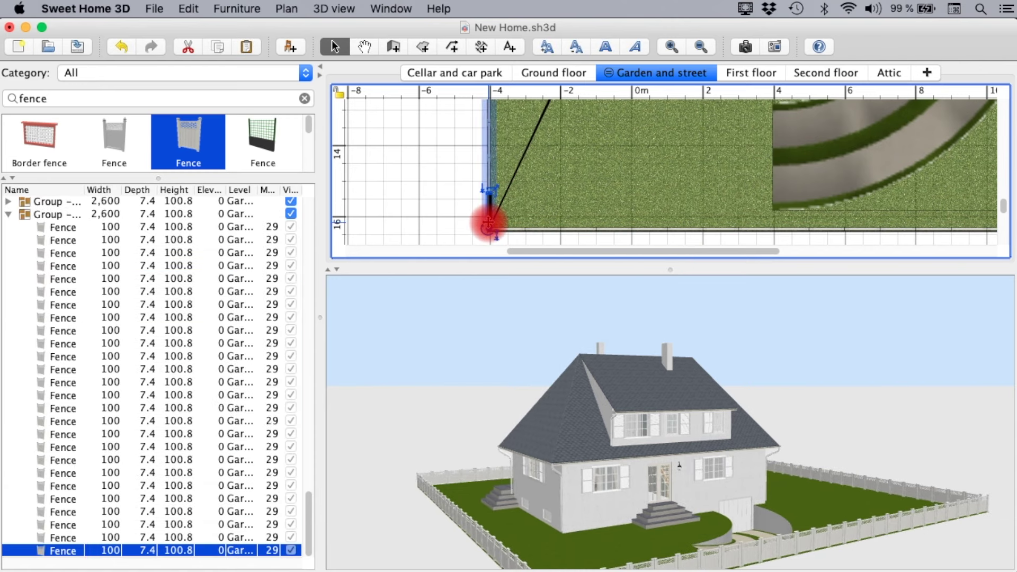
pyautogui.press('BackSpace')
pyautogui.press('BackSpace')
pyautogui.click(484, 148)
pyautogui.press('BackSpace')
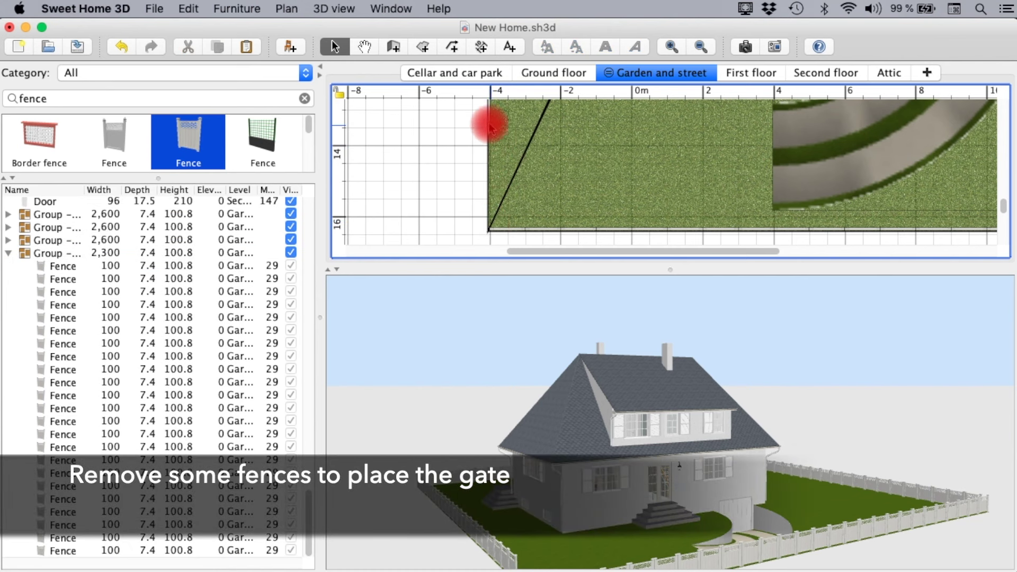
pyautogui.click(487, 119)
pyautogui.press('BackSpace')
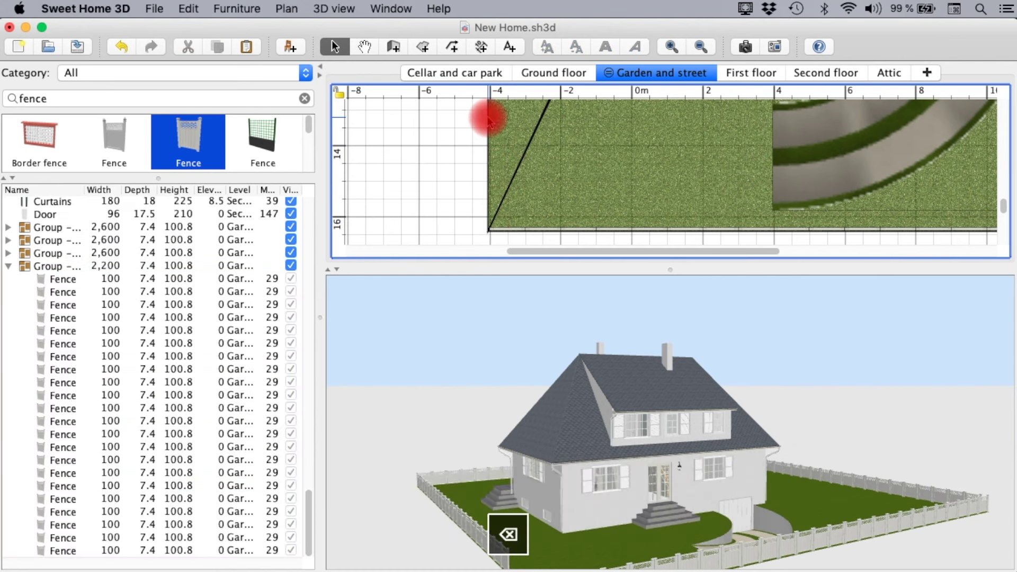
pyautogui.click(305, 98)
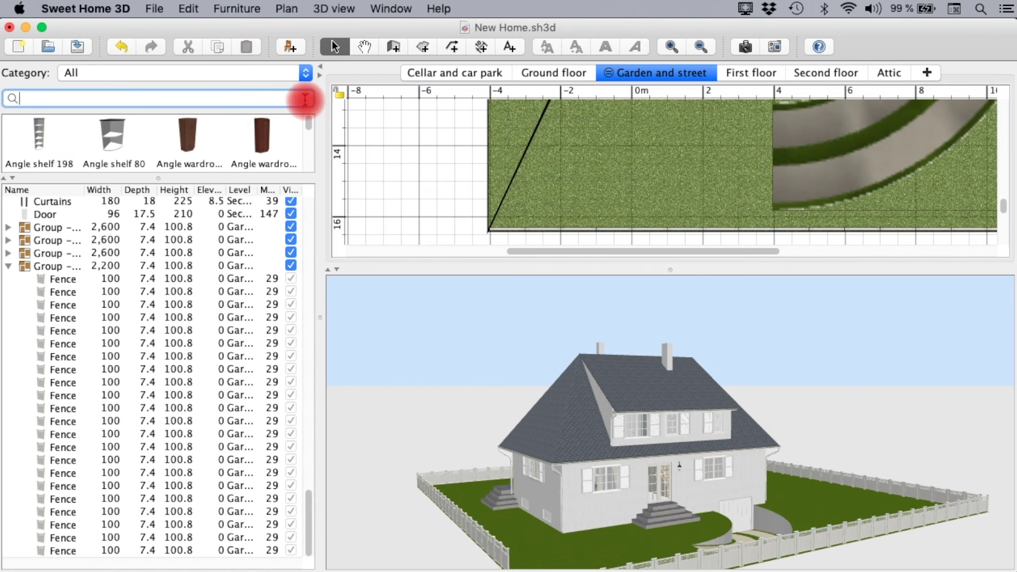
# Step: Place a Gate in the left fence opening, turned to align with the fence
pyautogui.write('gate')
pyautogui.moveTo(112, 143); pyautogui.dragTo(472, 140)
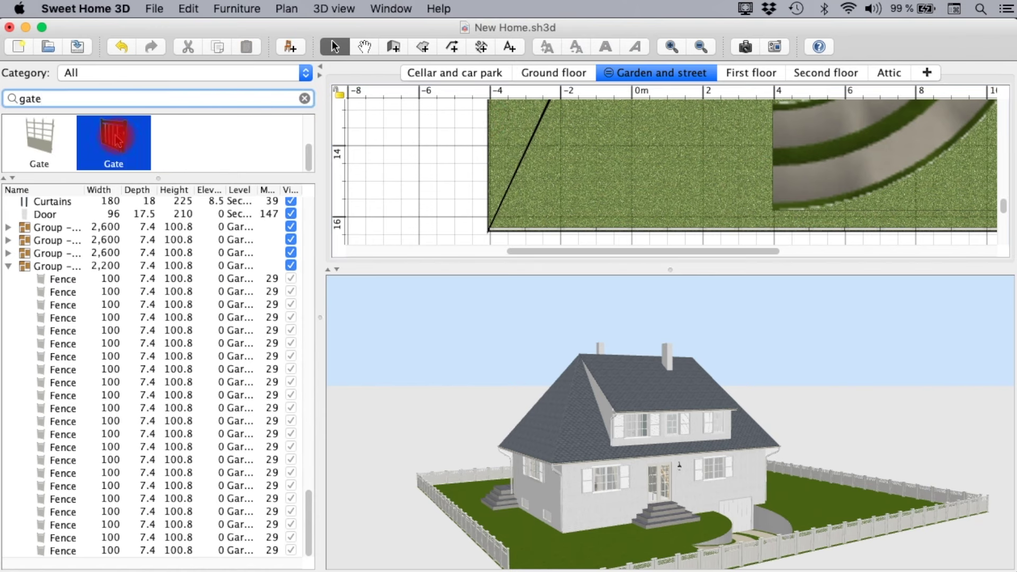
pyautogui.moveTo(472, 140); pyautogui.dragTo(490, 125)
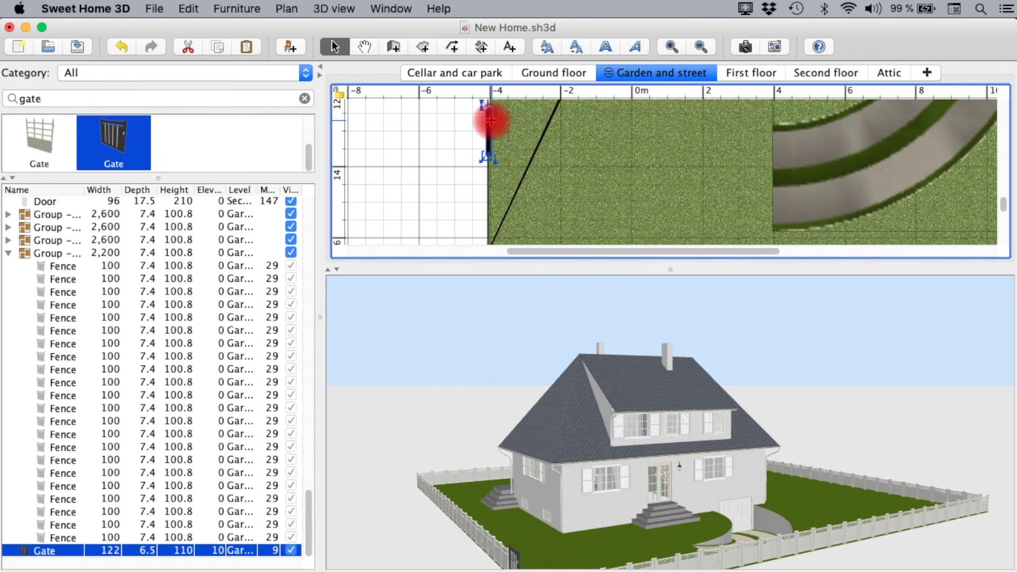
# Step: Resize the gate to 200 cm wide and 12 cm deep with a matt colour
pyautogui.doubleClick(491, 119)
pyautogui.doubleClick(747, 201)
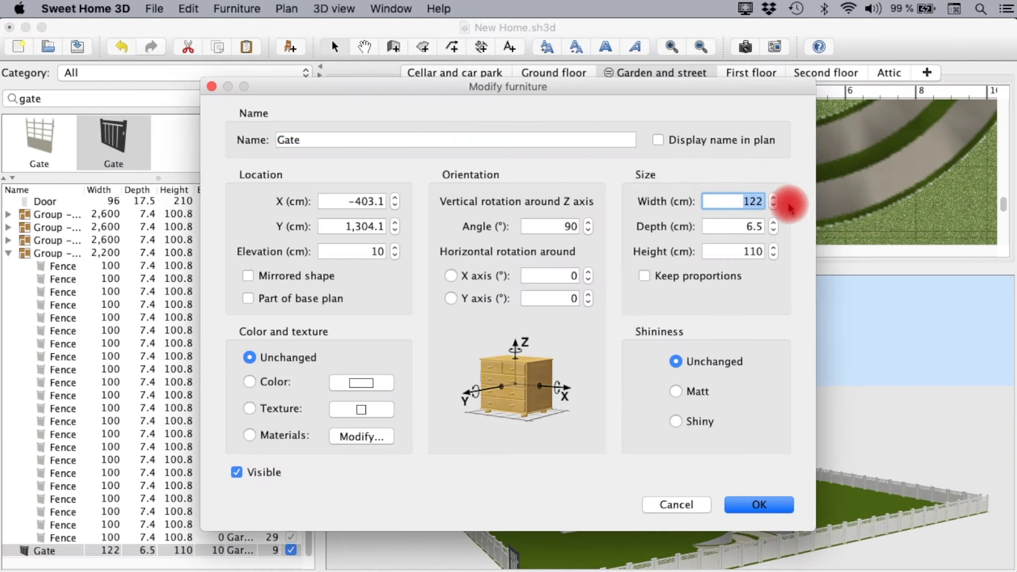
pyautogui.write('2')
pyautogui.press('Tab')
pyautogui.click(360, 384)
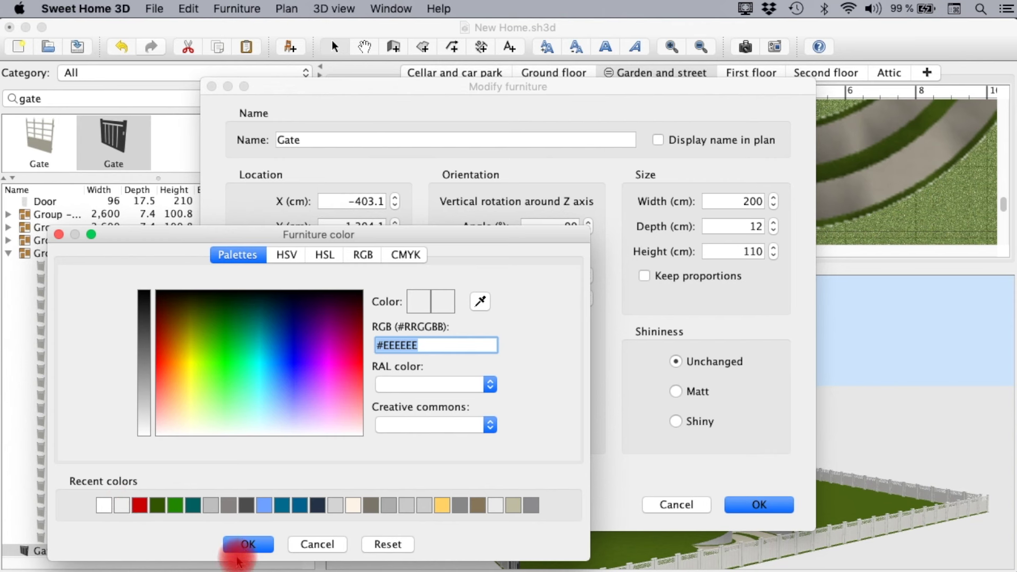
pyautogui.click(239, 551)
pyautogui.click(675, 391)
pyautogui.click(789, 506)
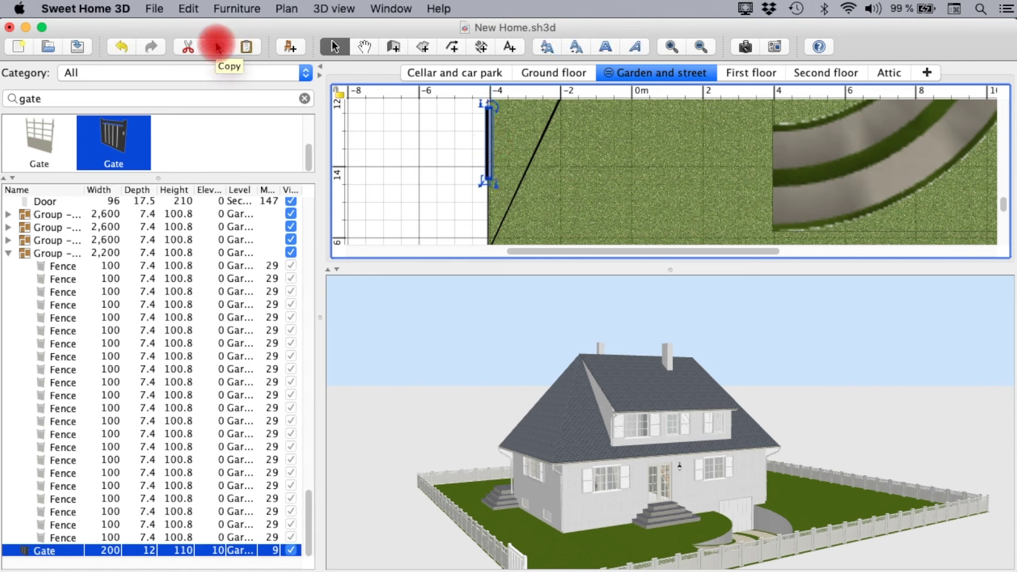
# Step: Paste a mirrored copy of the gate just below the first to form a double gate
pyautogui.click(246, 47)
pyautogui.moveTo(495, 126); pyautogui.dragTo(493, 189)
pyautogui.doubleClick(493, 189)
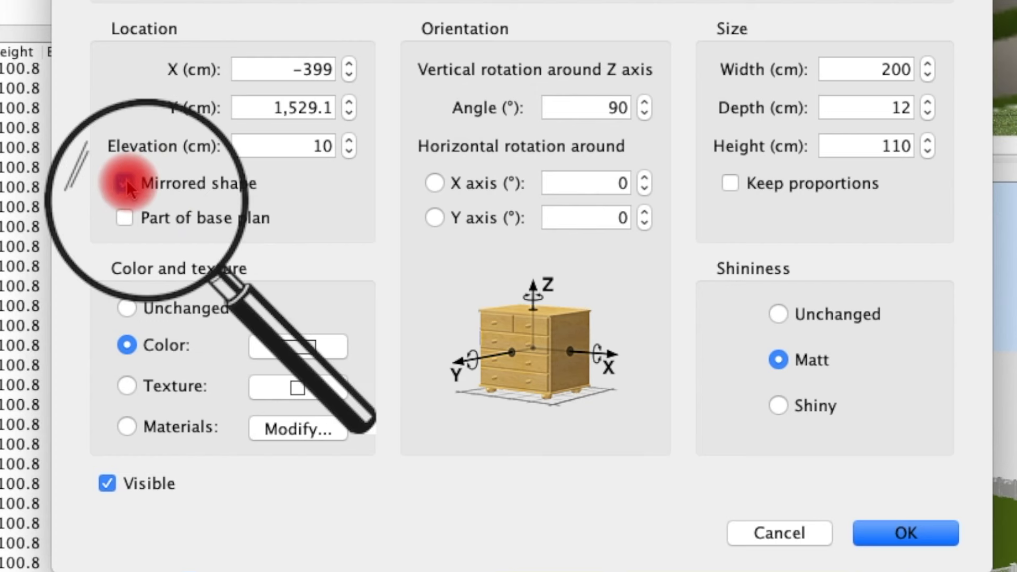
pyautogui.click(250, 276)
pyautogui.click(921, 533)
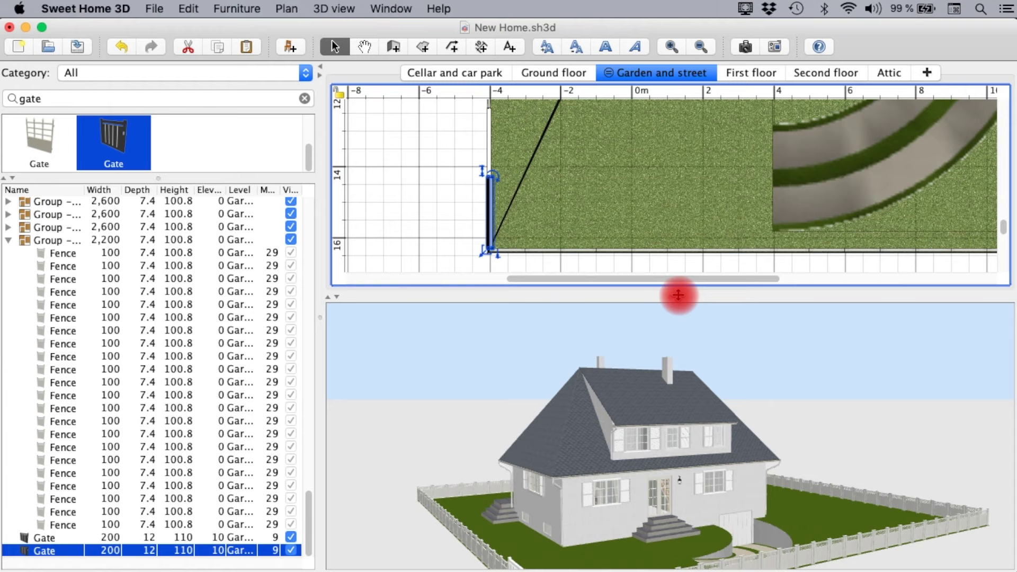
pyautogui.click(422, 48)
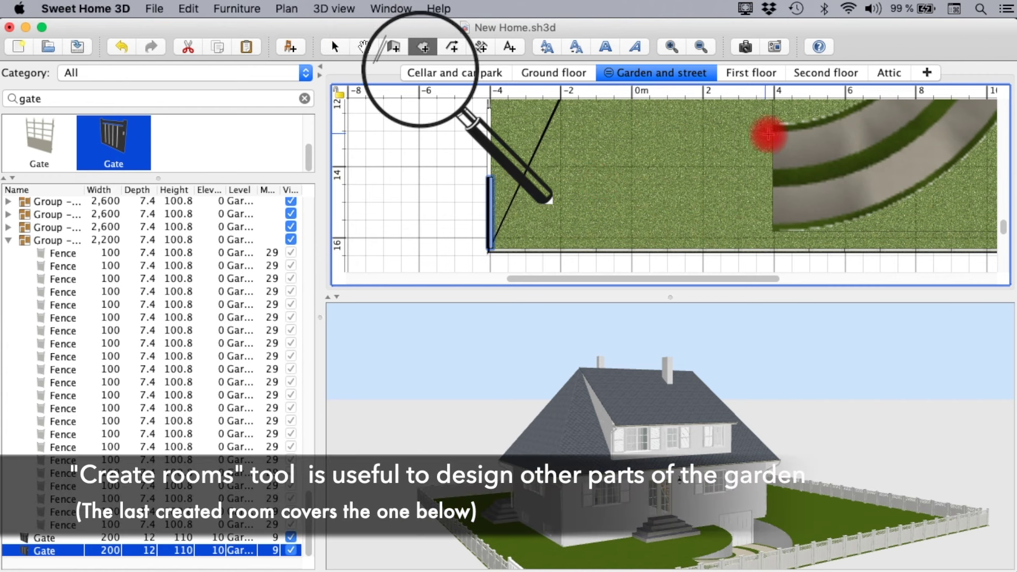
# Step: Outline a narrow rectangular garden strip between the path and the left fence
pyautogui.click(772, 131)
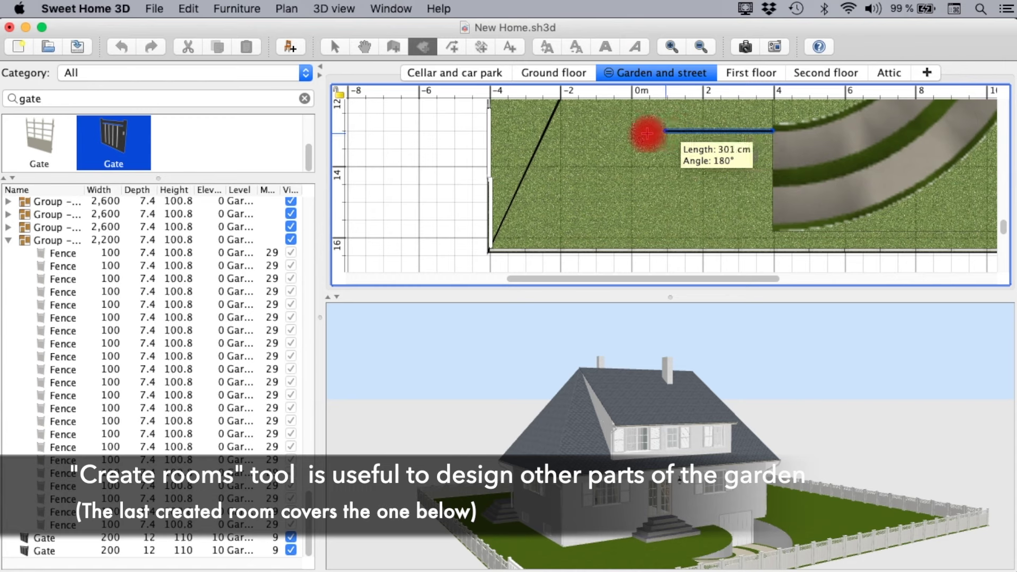
pyautogui.click(492, 131)
pyautogui.click(492, 172)
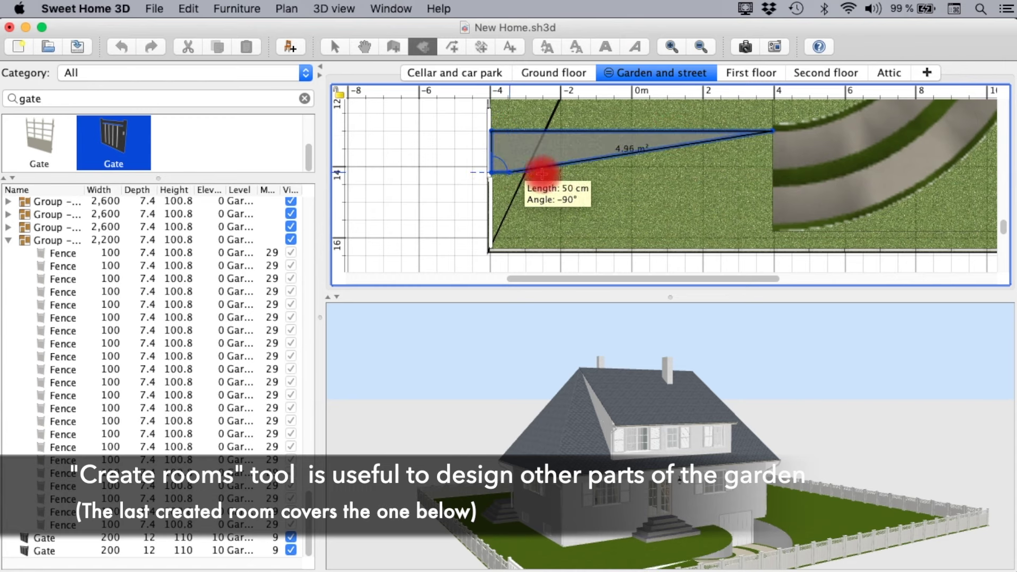
pyautogui.doubleClick(772, 172)
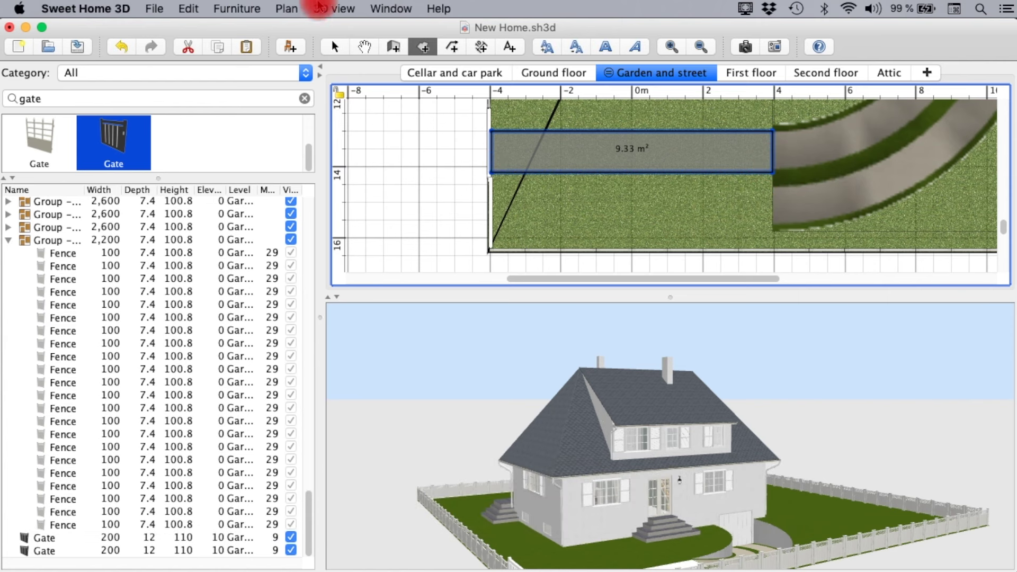
# Step: Give the strip a Pebbles floor texture and hide its area label
pyautogui.click(286, 8)
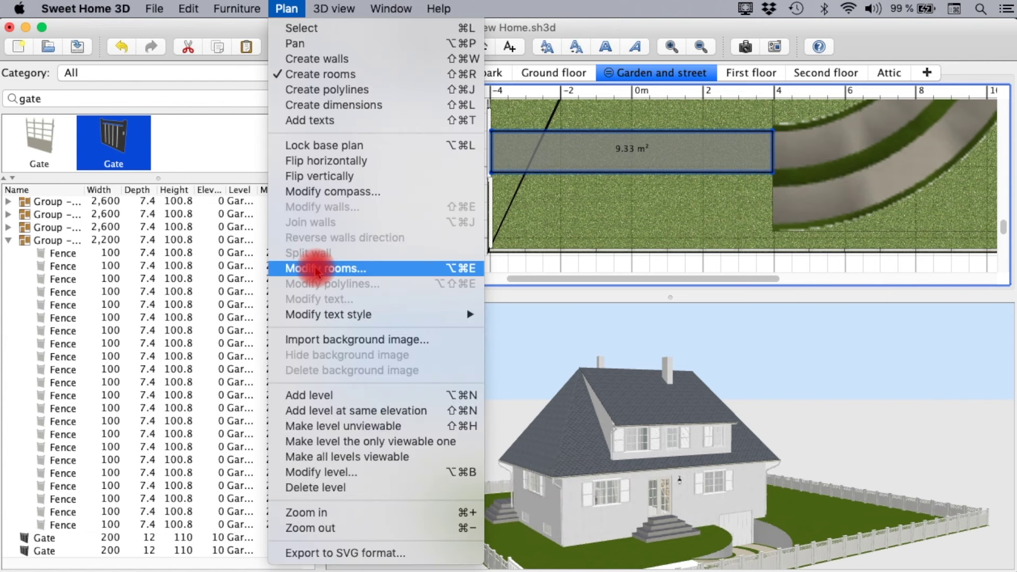
pyautogui.click(317, 269)
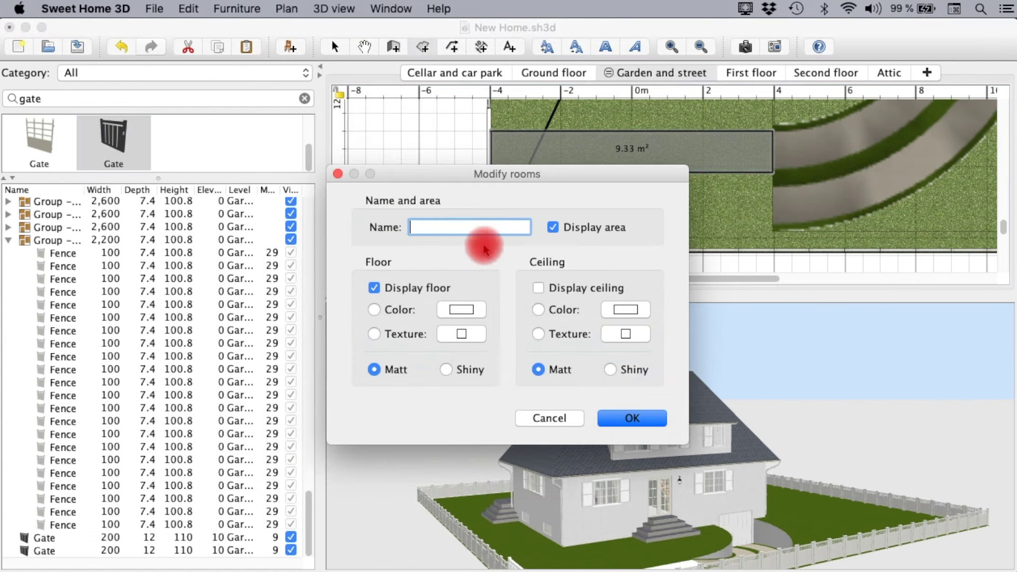
pyautogui.click(552, 228)
pyautogui.click(462, 333)
pyautogui.write('pebb')
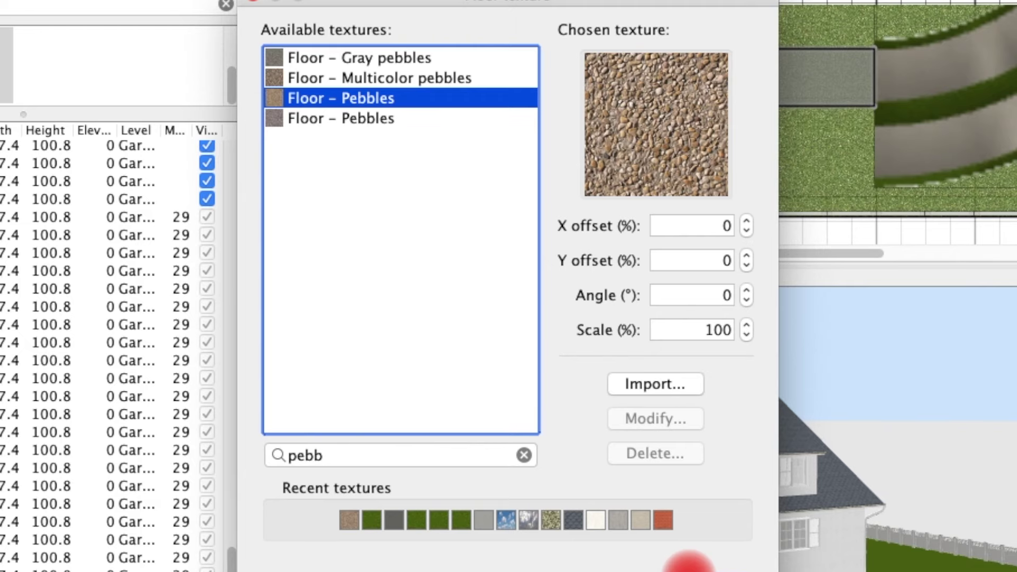
pyautogui.click(689, 566)
pyautogui.click(650, 431)
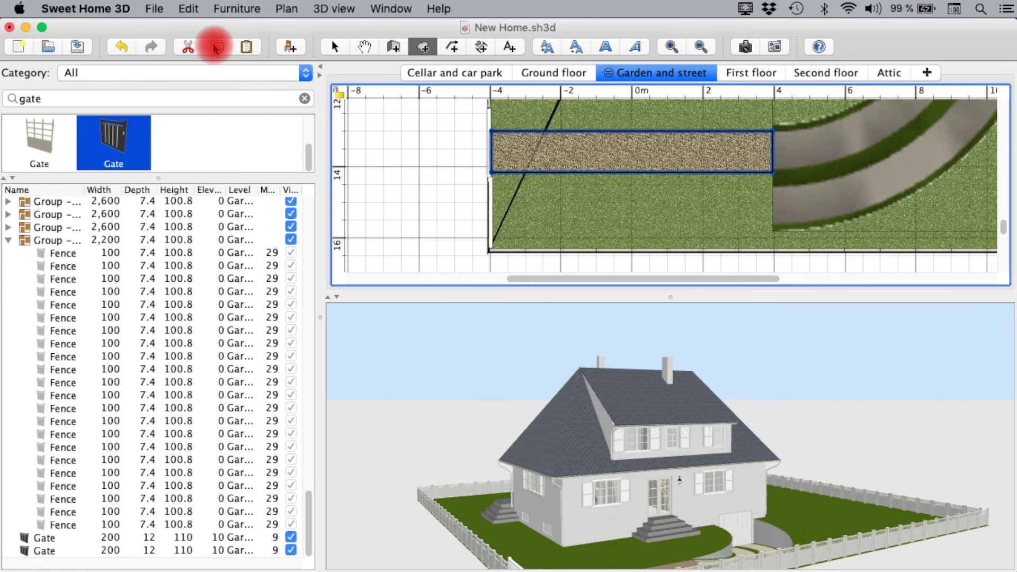
# Step: Paste a copy of the pebble strip just below the original and zoom out
pyautogui.click(246, 47)
pyautogui.moveTo(545, 163); pyautogui.dragTo(539, 214)
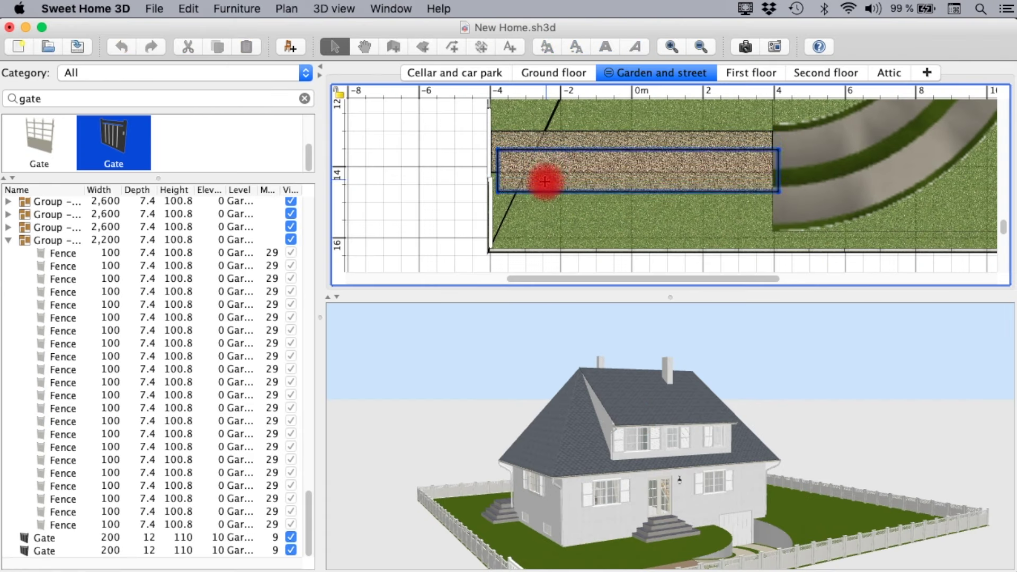
pyautogui.click(700, 49)
pyautogui.click(700, 49)
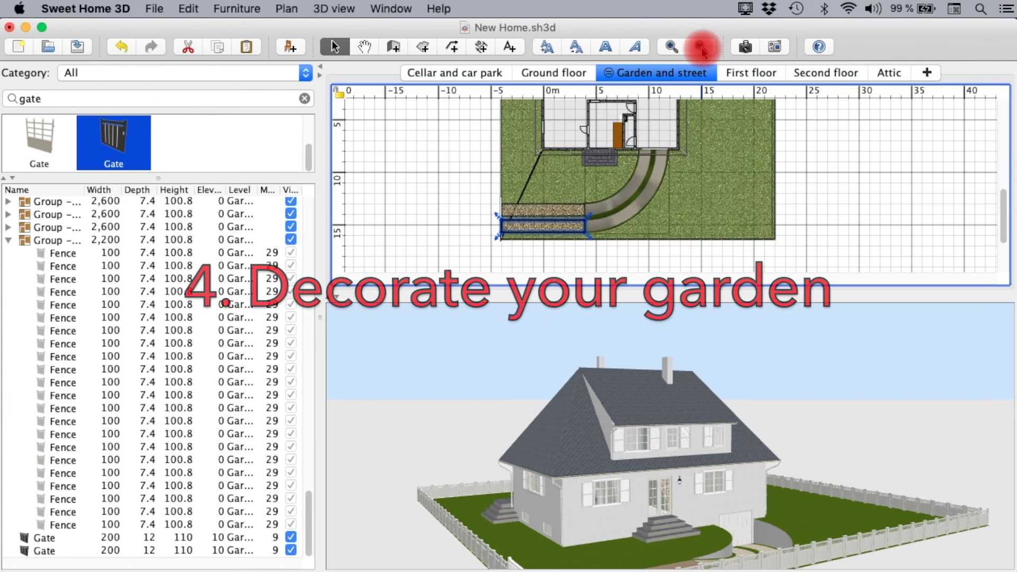
# Step: Clear the catalog search and show the Exterior furniture category
pyautogui.click(305, 98)
pyautogui.click(306, 72)
pyautogui.click(287, 170)
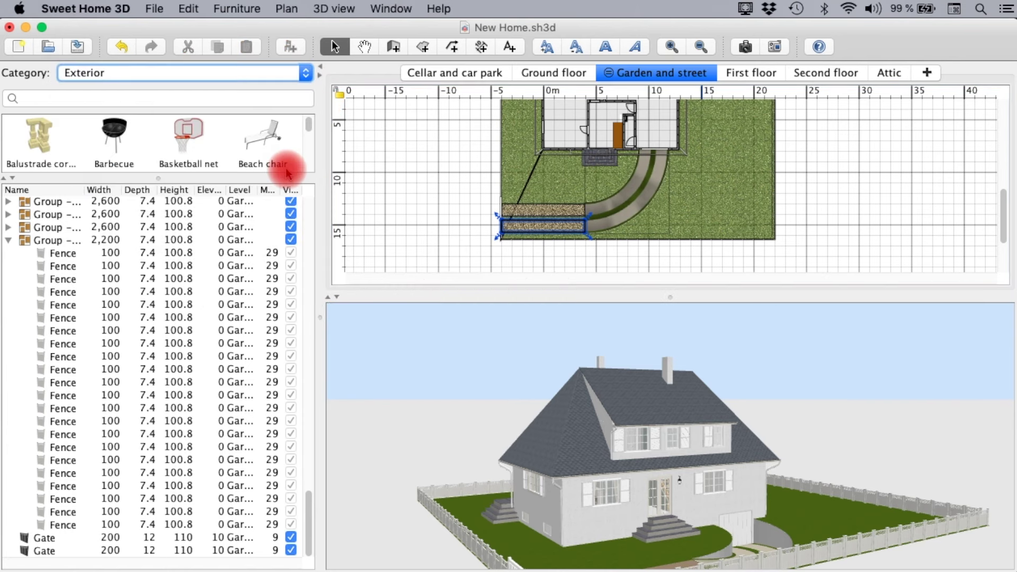
pyautogui.moveTo(156, 180); pyautogui.dragTo(235, 565)
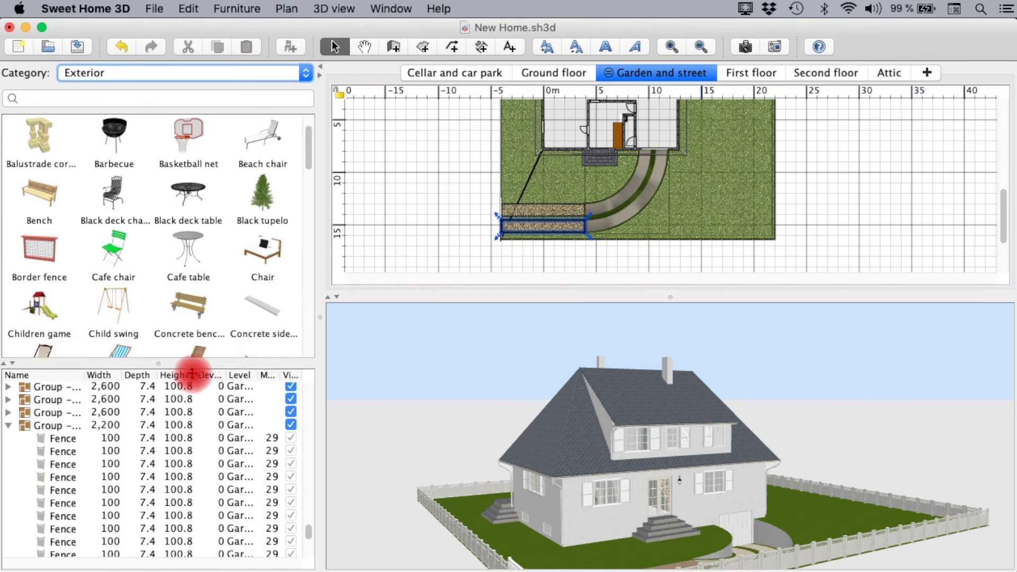
pyautogui.moveTo(308, 246); pyautogui.dragTo(310, 318)
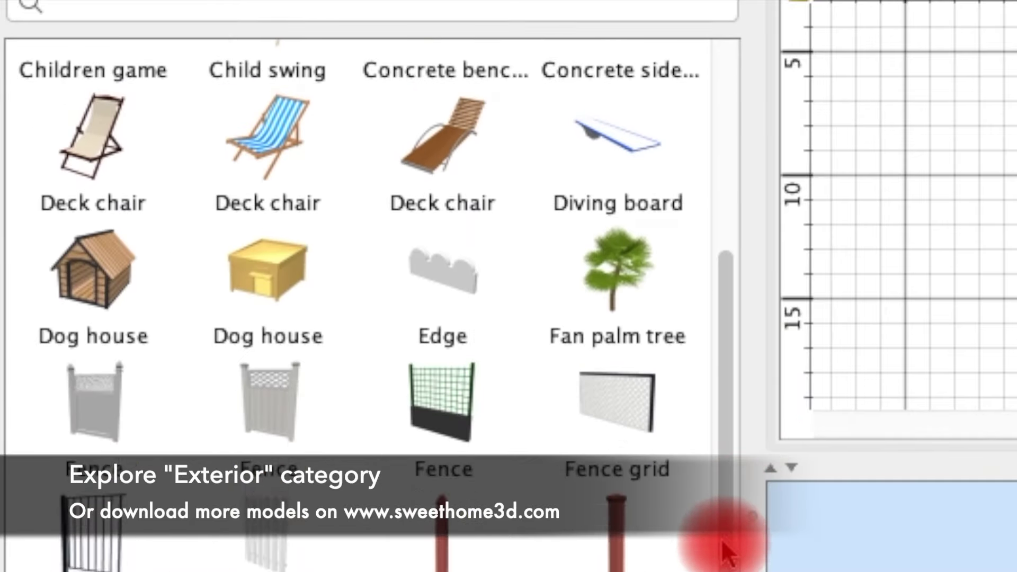
pyautogui.moveTo(729, 521)
pyautogui.mouseDown()
pyautogui.moveTo(726, 571)
pyautogui.moveTo(359, 479)
pyautogui.mouseUp()
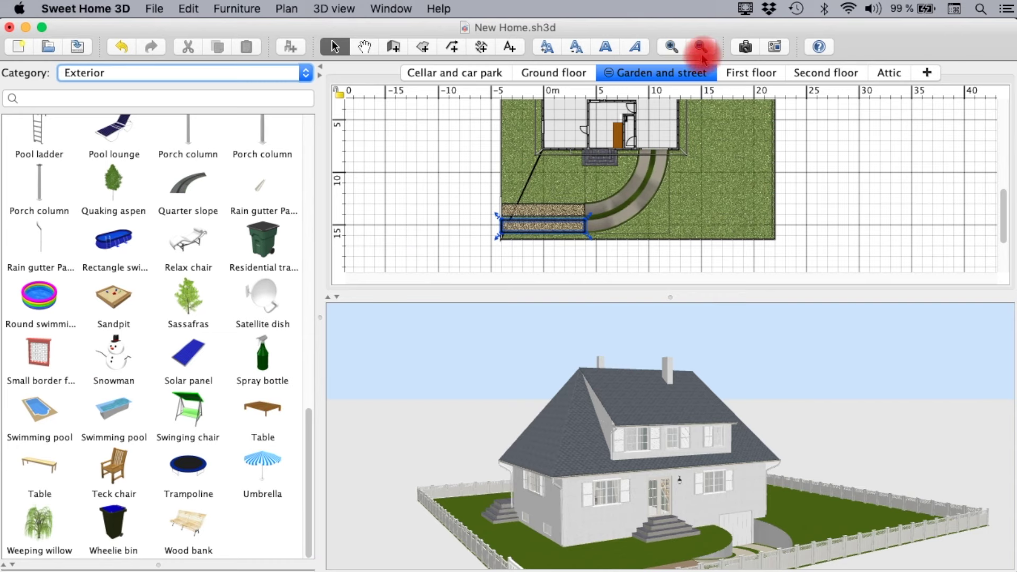
# Step: Place a Weeping willow at the garden's top-right corner
pyautogui.click(702, 50)
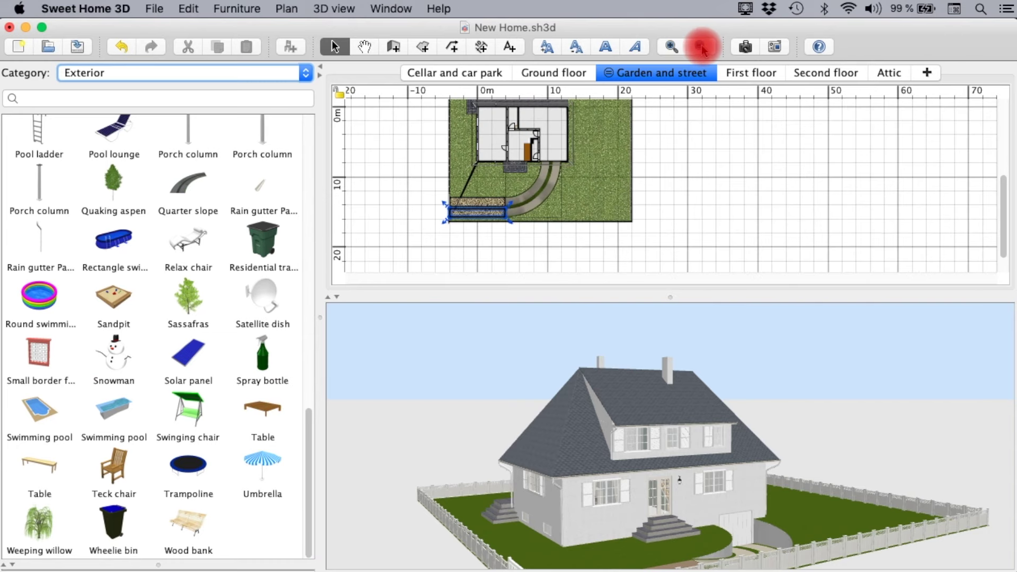
pyautogui.moveTo(583, 392)
pyautogui.mouseDown()
pyautogui.moveTo(666, 412)
pyautogui.moveTo(744, 404)
pyautogui.moveTo(822, 317)
pyautogui.mouseUp()
pyautogui.moveTo(995, 209); pyautogui.dragTo(1002, 184)
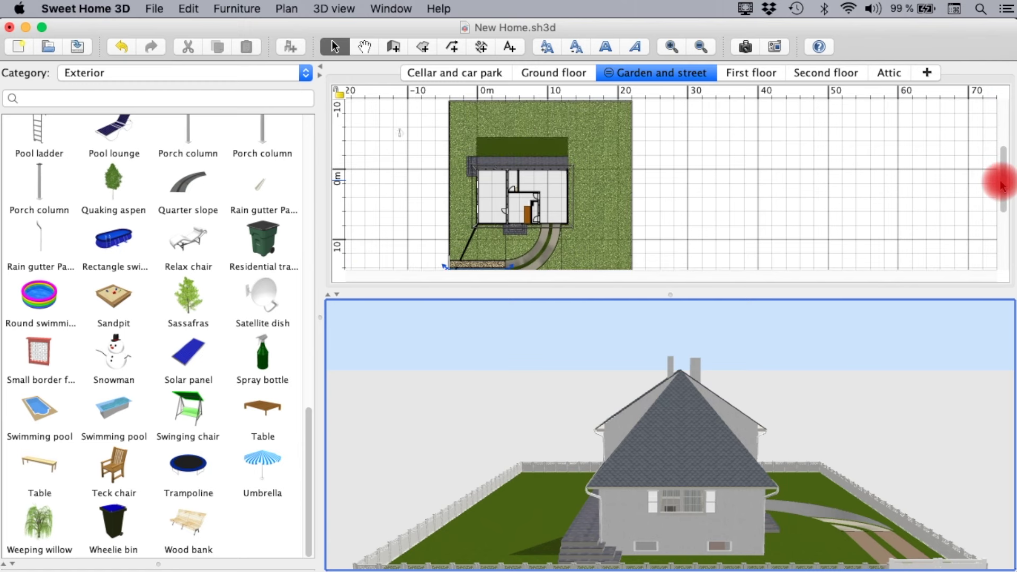
pyautogui.moveTo(40, 525)
pyautogui.mouseDown()
pyautogui.moveTo(613, 142)
pyautogui.moveTo(587, 104)
pyautogui.mouseUp()
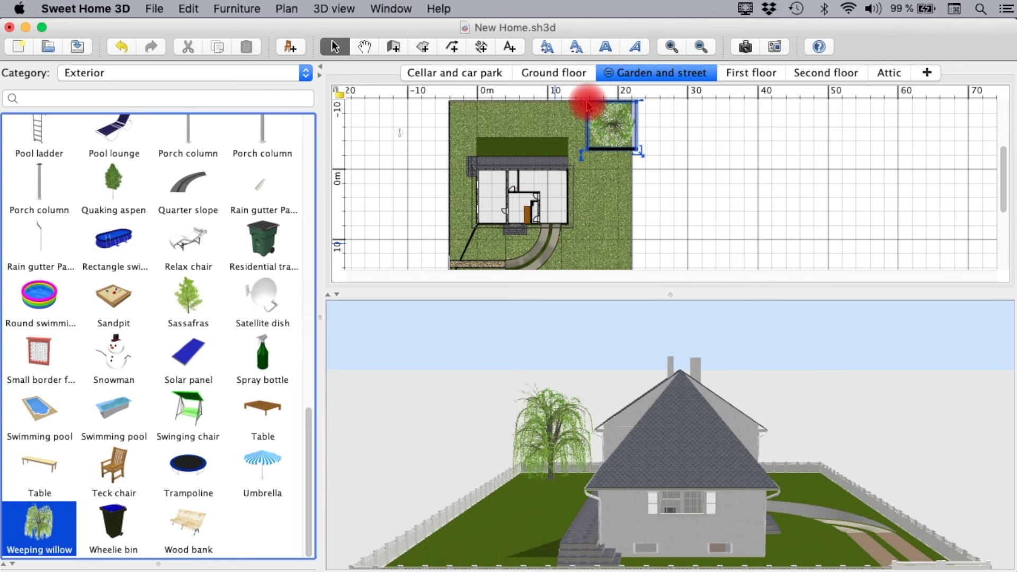
# Step: Place an umbrella, a sassafras and a round swimming pool near the top of the garden
pyautogui.click(254, 479)
pyautogui.moveTo(265, 454); pyautogui.dragTo(536, 114)
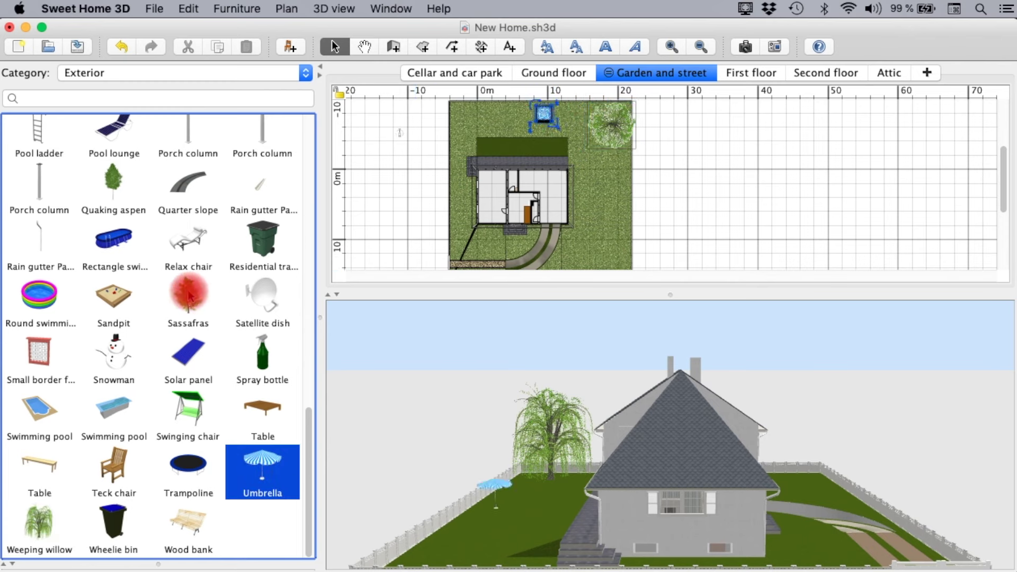
pyautogui.moveTo(188, 296); pyautogui.dragTo(454, 109)
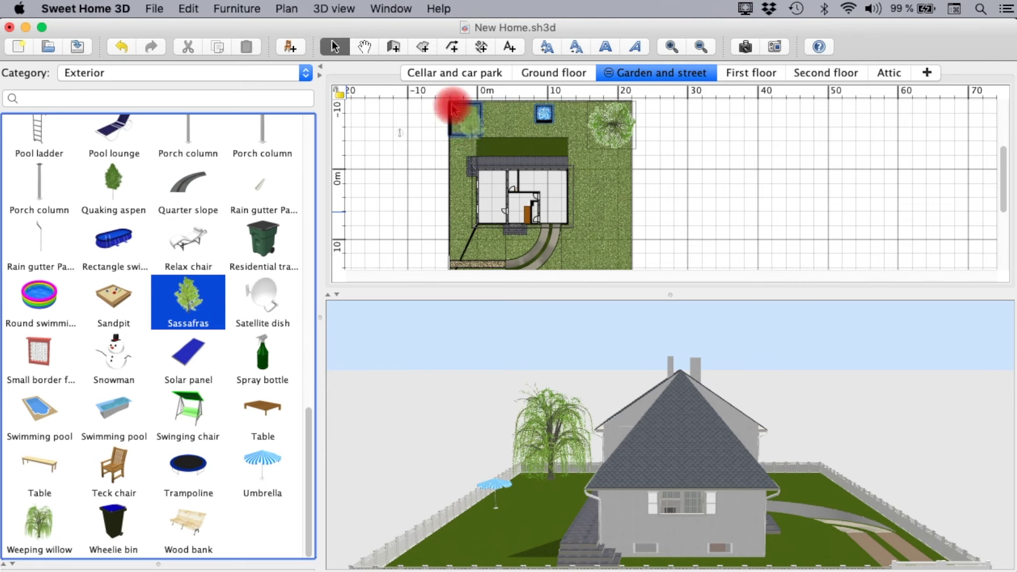
pyautogui.scroll(1, 307, 404)
pyautogui.moveTo(40, 345)
pyautogui.mouseDown()
pyautogui.moveTo(255, 275)
pyautogui.moveTo(522, 114)
pyautogui.mouseUp()
# Step: Line the garden's right side with a row of quaking aspens down to the bottom edge
pyautogui.moveTo(145, 228); pyautogui.dragTo(616, 195)
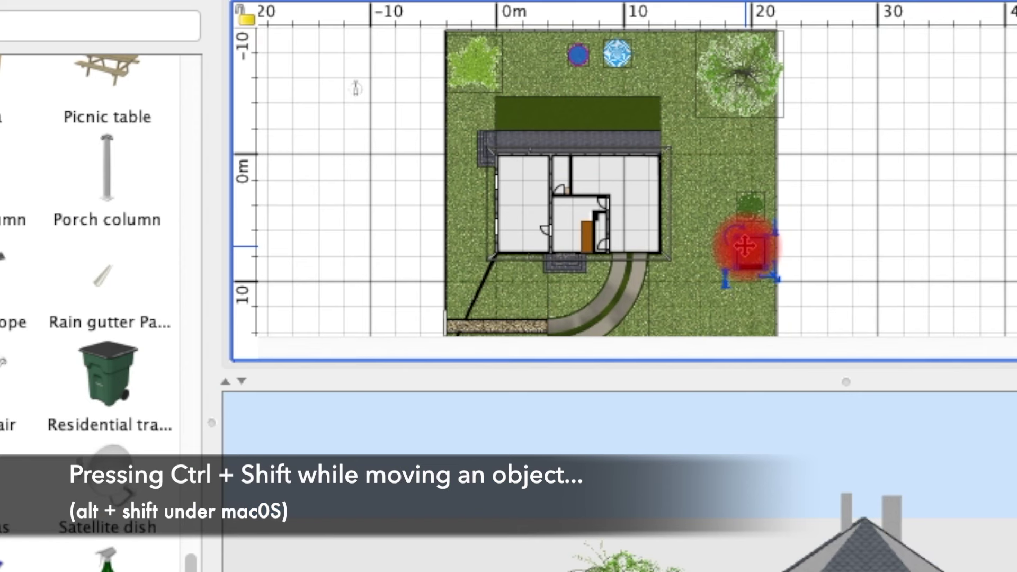
pyautogui.keyDown('ctrl'); pyautogui.keyDown('shift'); pyautogui.moveTo(744, 246); pyautogui.dragTo(751, 286); pyautogui.keyUp('shift'); pyautogui.keyUp('ctrl')
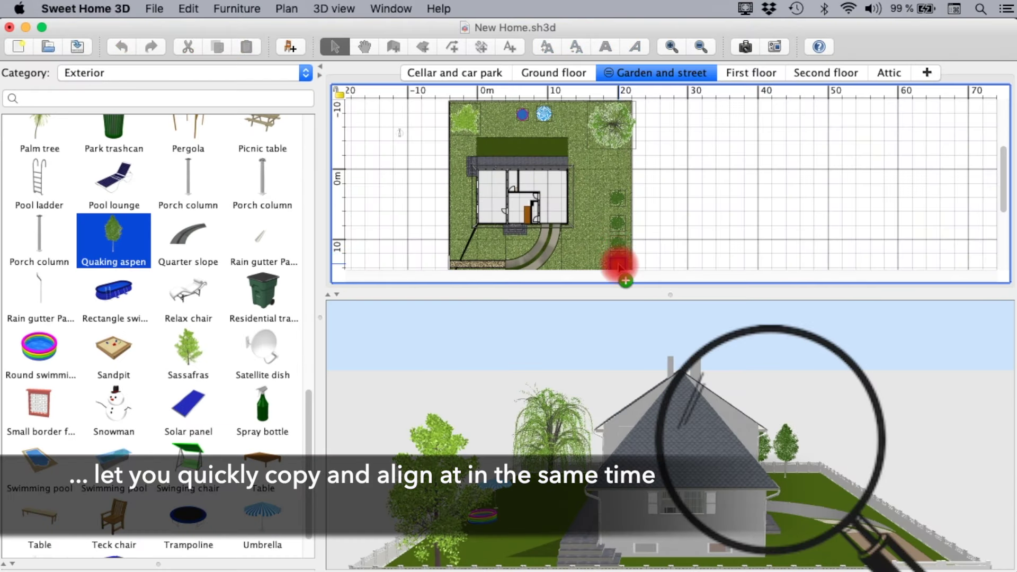
pyautogui.moveTo(618, 273); pyautogui.dragTo(614, 272)
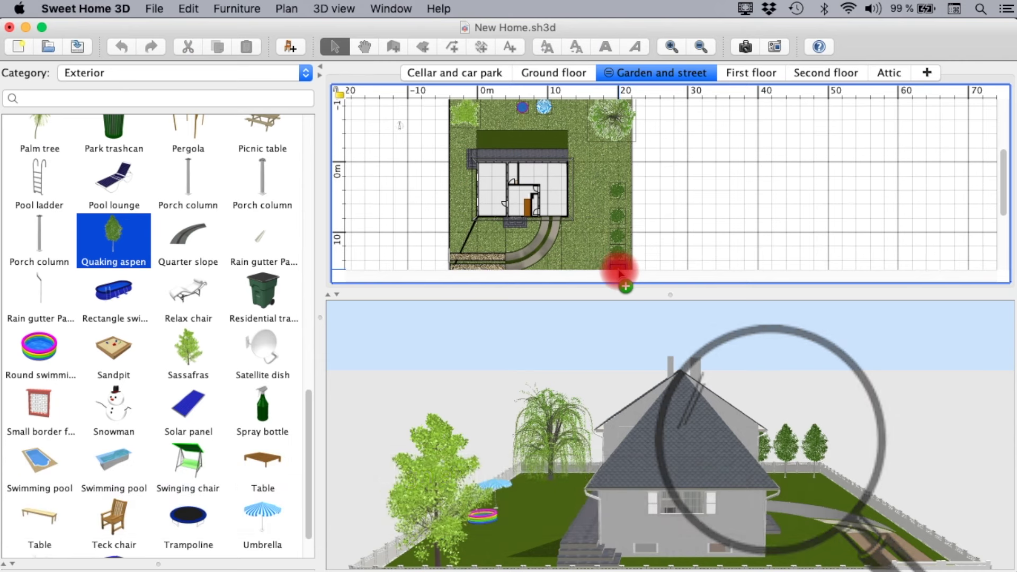
pyautogui.moveTo(308, 392); pyautogui.dragTo(307, 222)
# Step: Add a deck chair, a child swing and a greenhouse at the bottom-right
pyautogui.moveTo(114, 260); pyautogui.dragTo(502, 132)
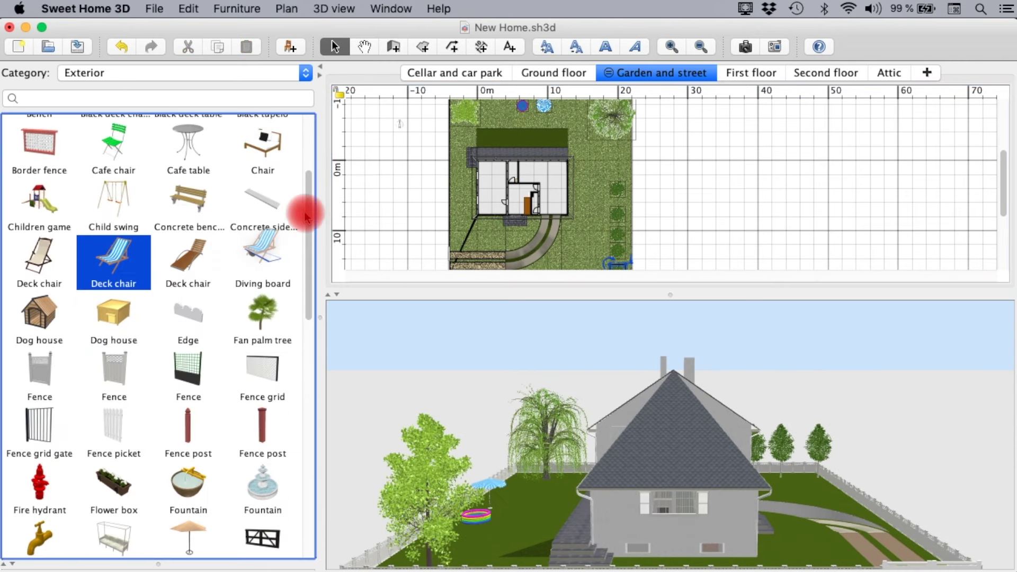
pyautogui.moveTo(114, 206); pyautogui.dragTo(489, 108)
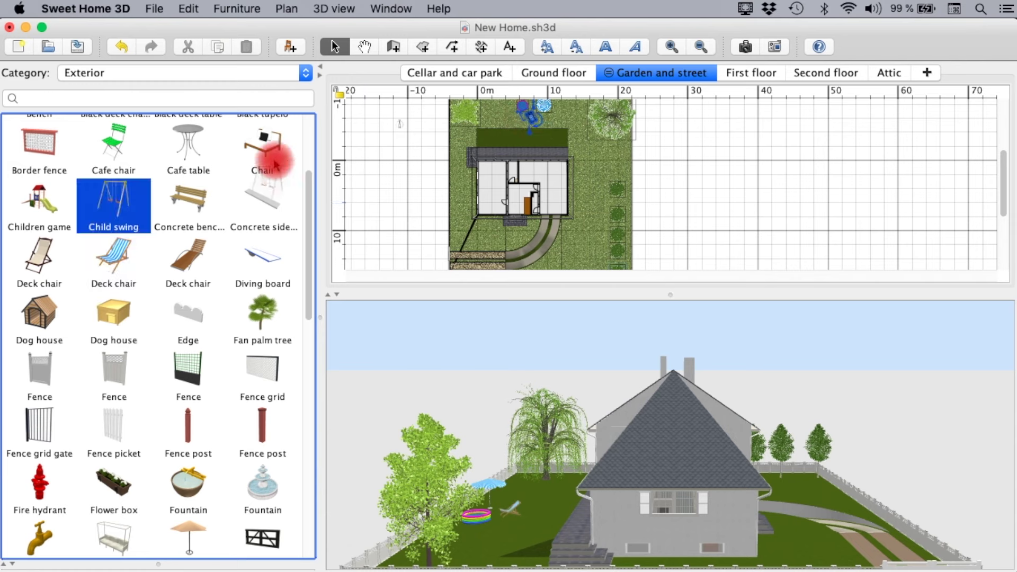
pyautogui.moveTo(263, 469); pyautogui.dragTo(580, 258)
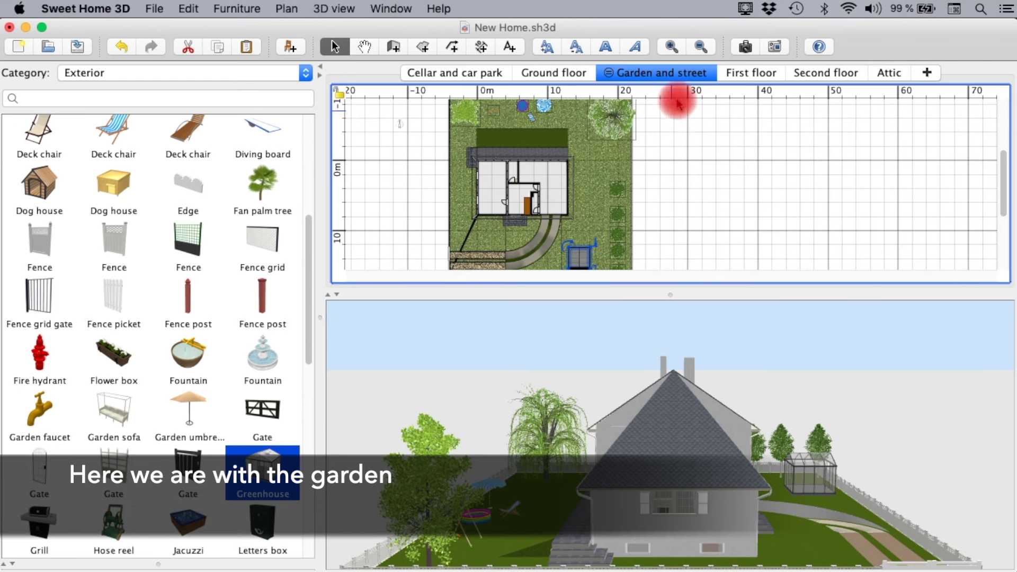
# Step: Draw an L-shaped room along the garden's left and bottom sides
pyautogui.click(698, 52)
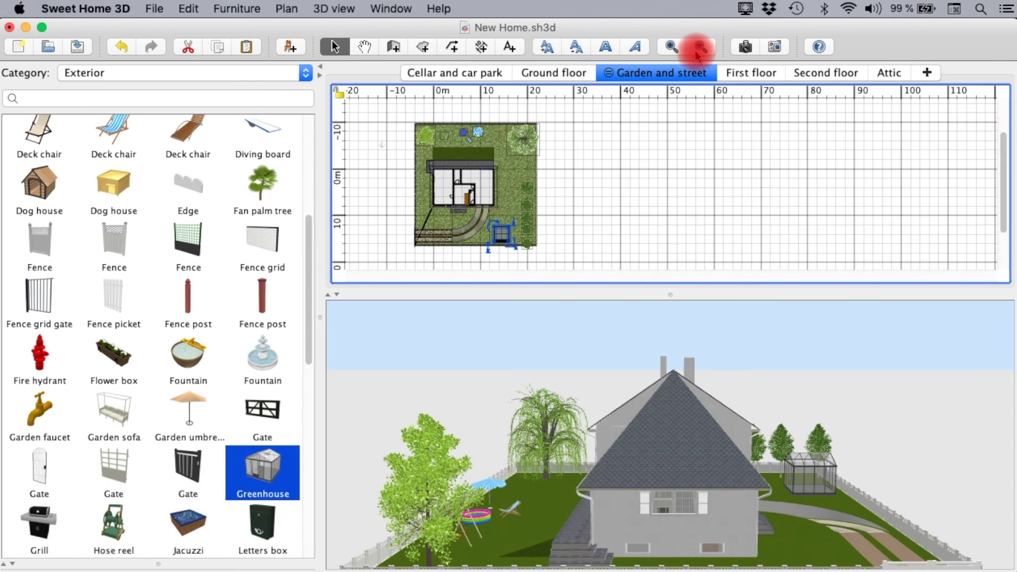
pyautogui.click(698, 52)
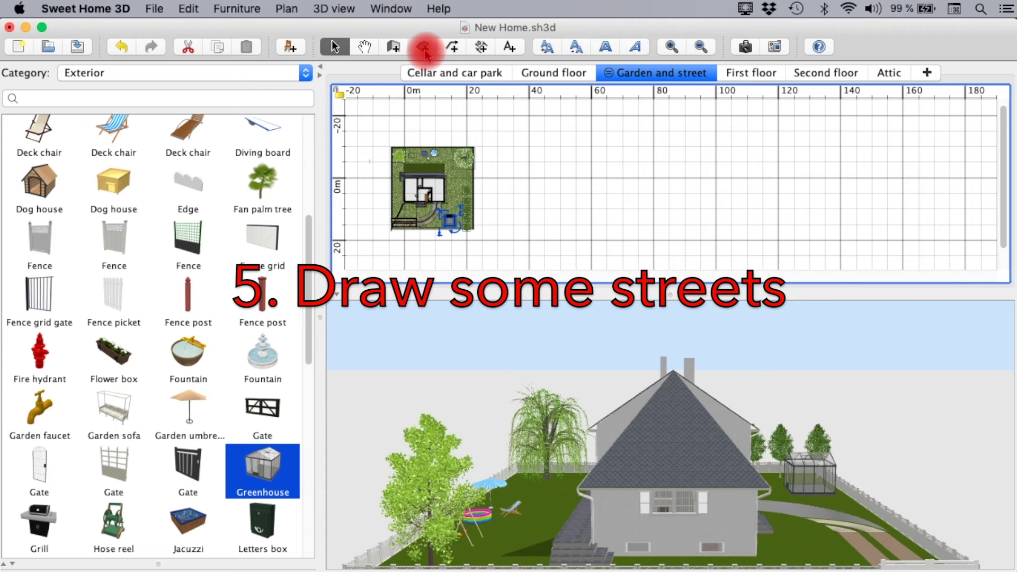
pyautogui.click(424, 49)
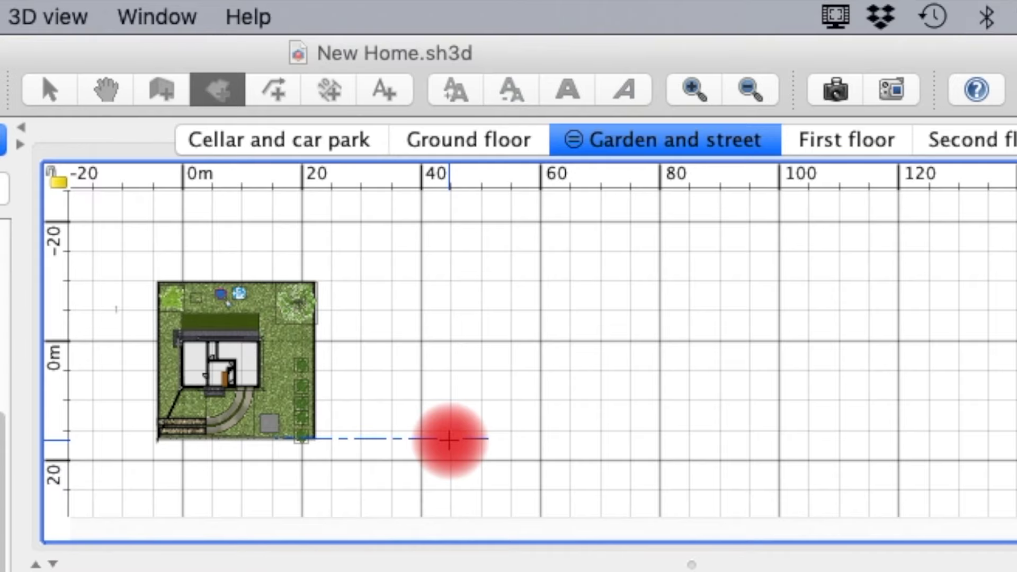
pyautogui.click(542, 230)
pyautogui.click(449, 444)
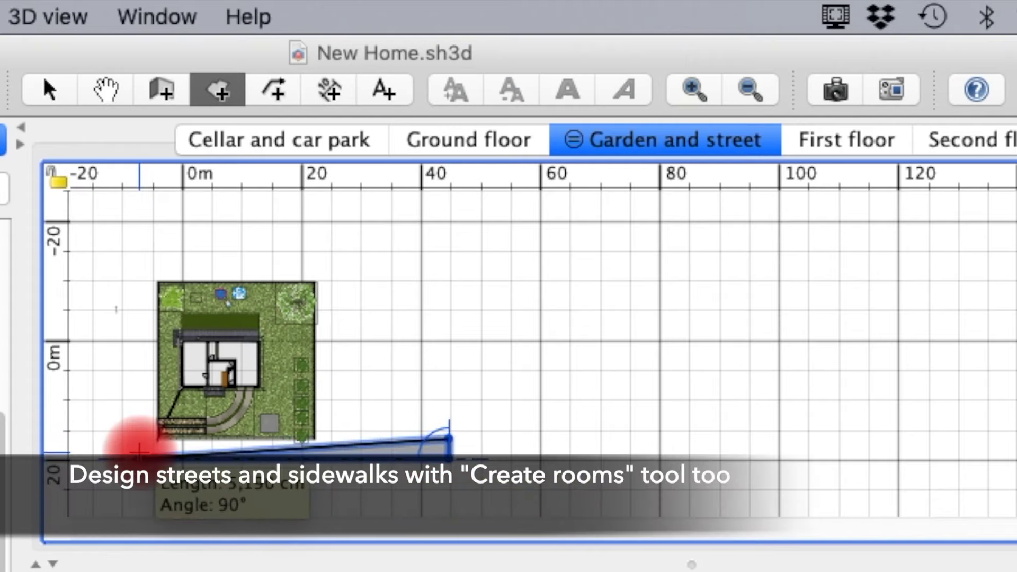
pyautogui.click(138, 450)
pyautogui.click(156, 197)
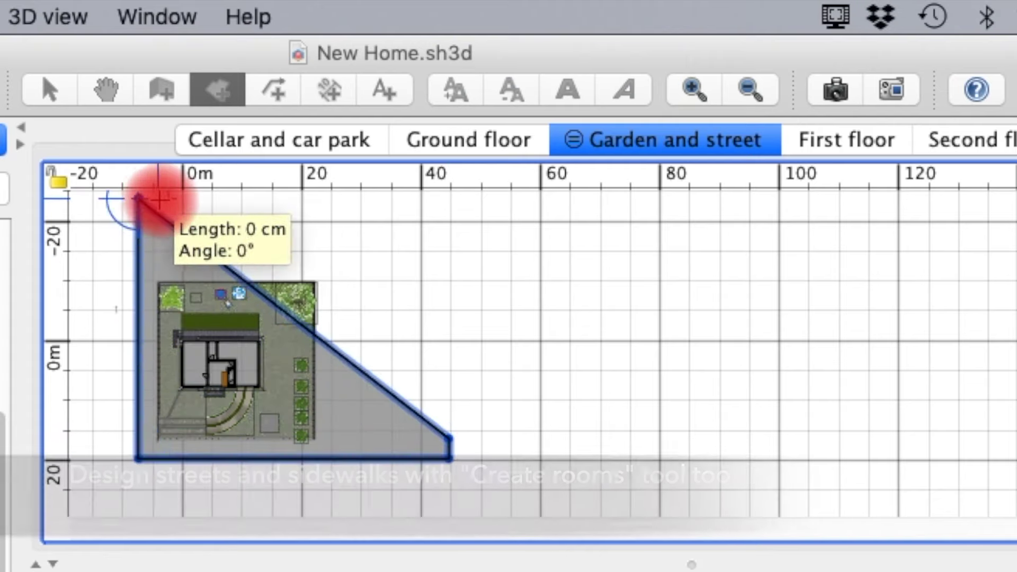
pyautogui.click(159, 199)
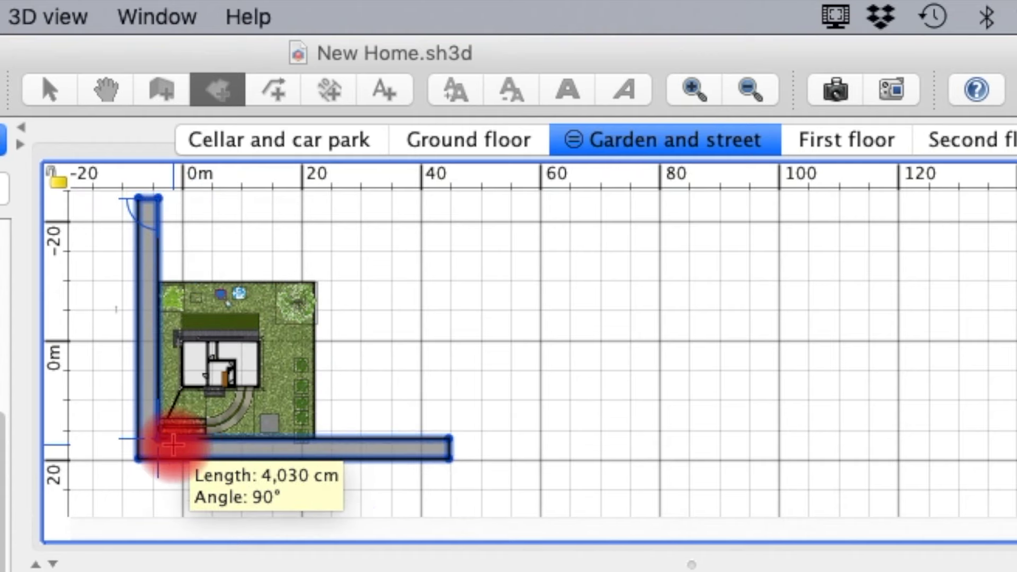
pyautogui.doubleClick(170, 439)
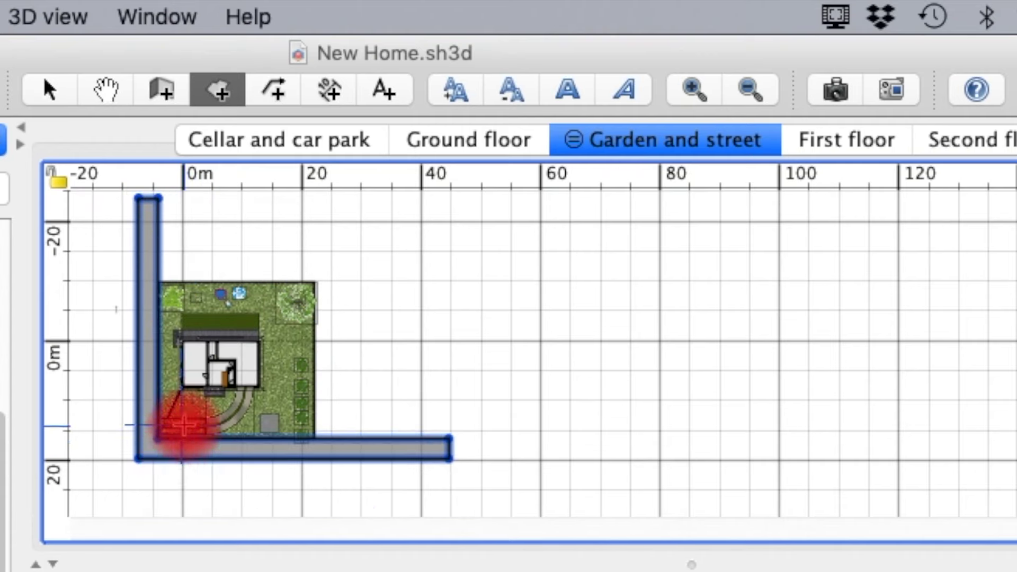
# Step: Draw a second, outer L-shaped room around the first and select it
pyautogui.click(449, 457)
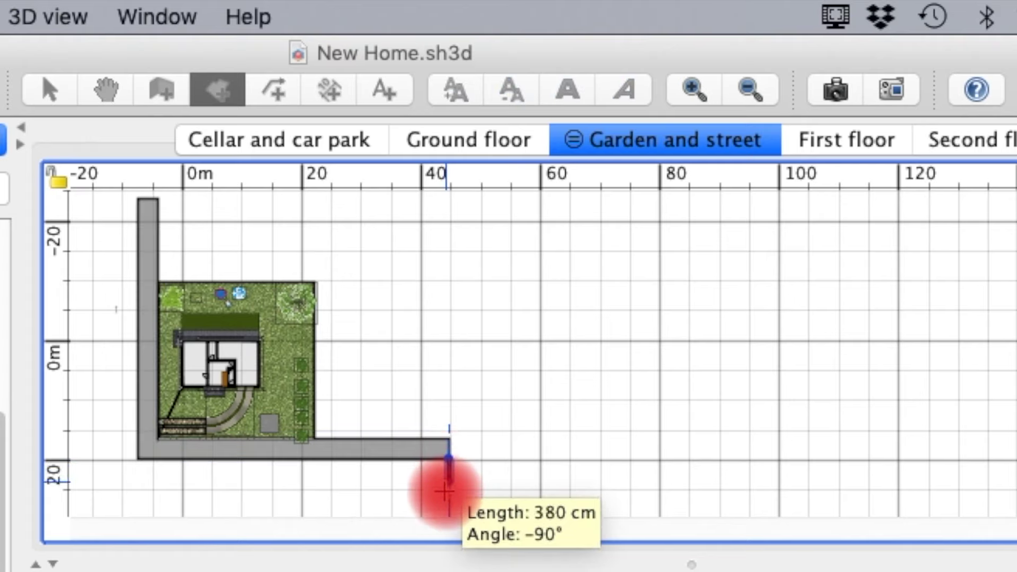
pyautogui.click(450, 510)
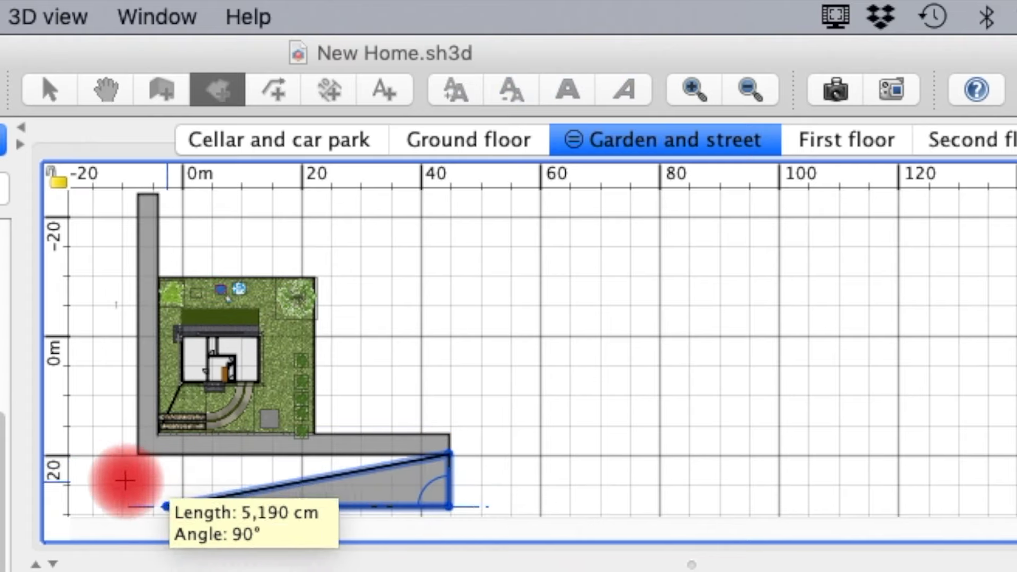
pyautogui.click(89, 482)
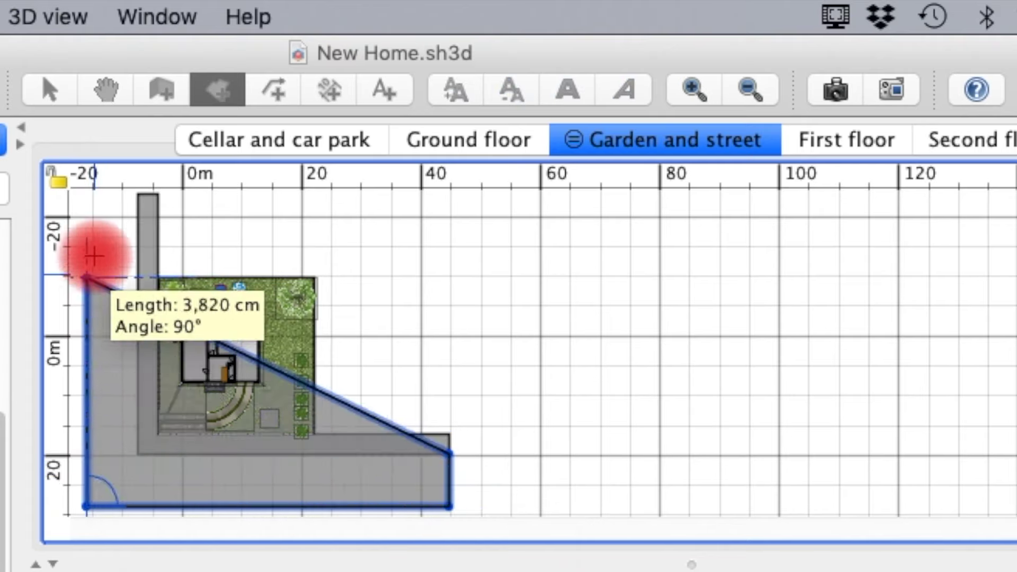
pyautogui.click(87, 213)
pyautogui.click(137, 213)
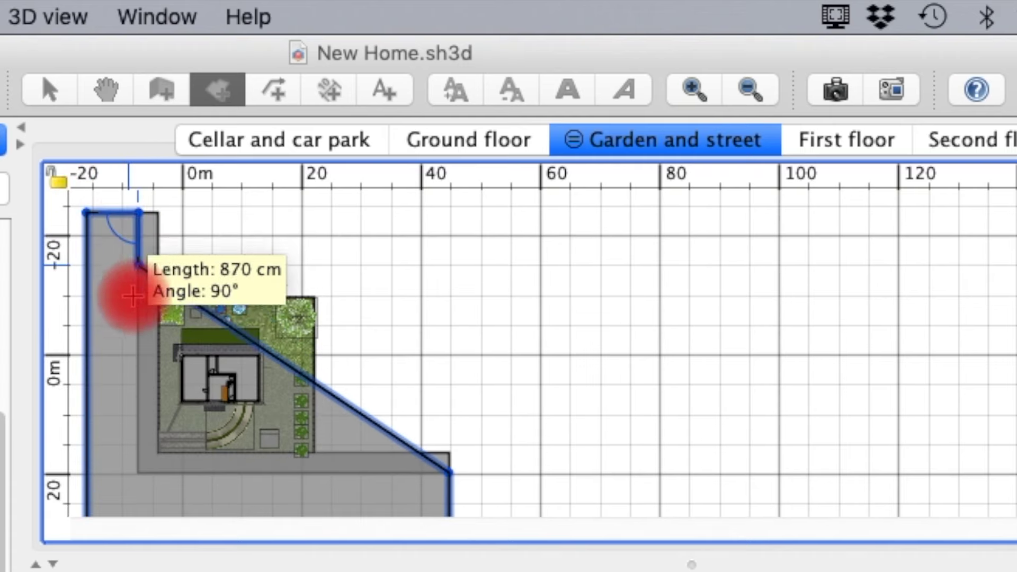
pyautogui.doubleClick(142, 472)
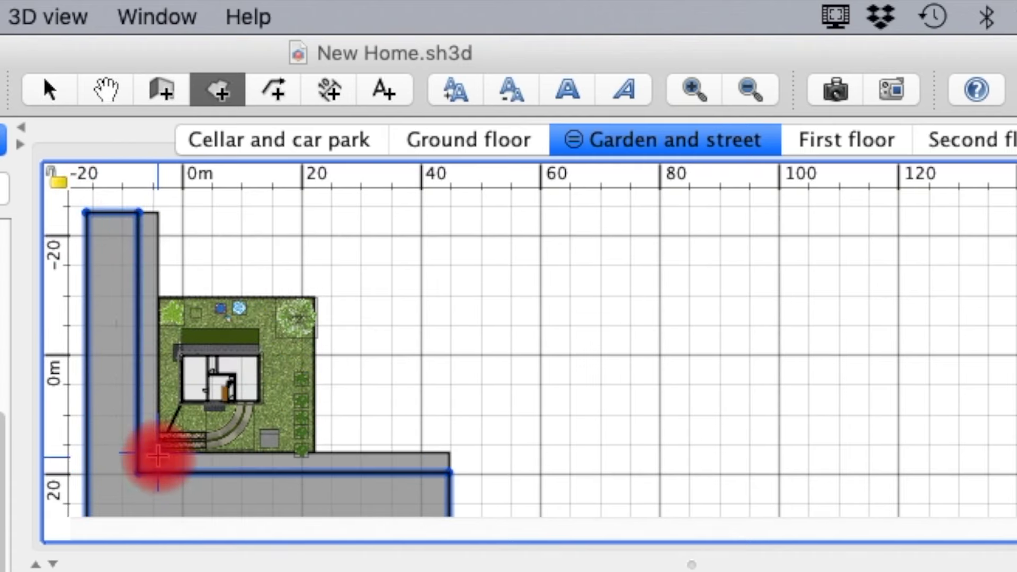
pyautogui.click(49, 90)
pyautogui.click(82, 272)
# Step: Hide the outer L-shaped room's area and give its floor a grey colour
pyautogui.doubleClick(102, 289)
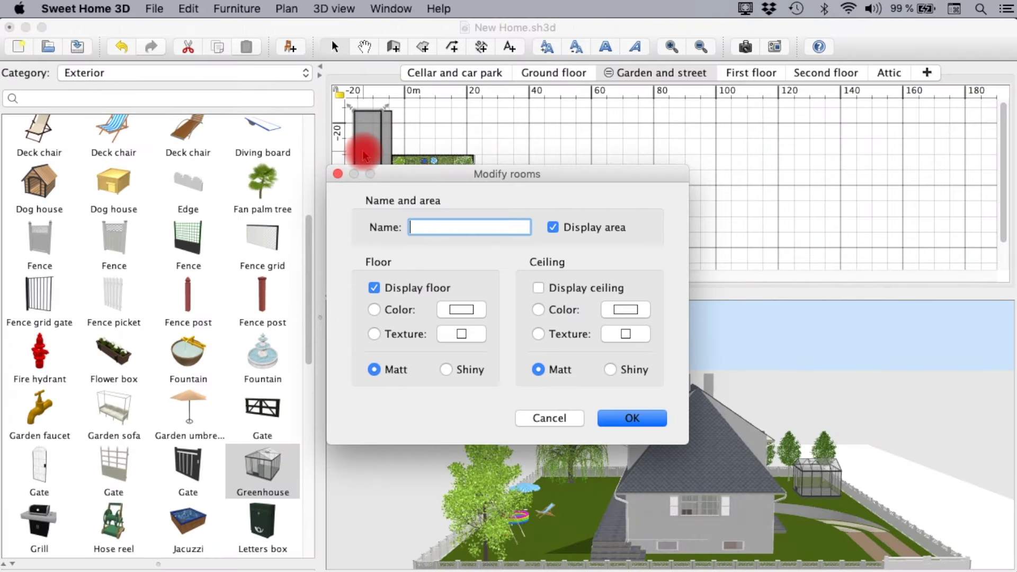
pyautogui.click(553, 227)
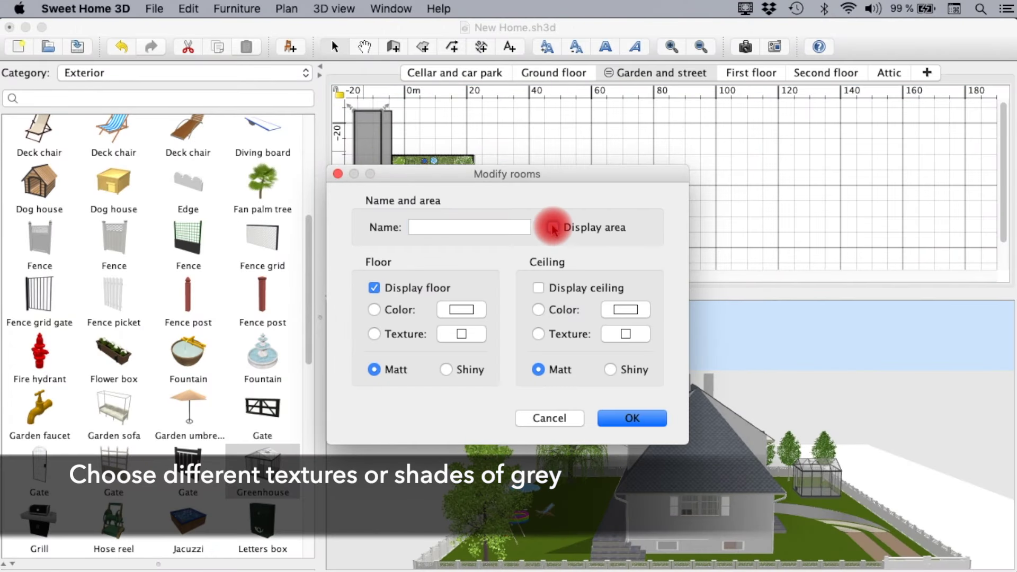
pyautogui.click(453, 313)
pyautogui.click(265, 436)
pyautogui.click(665, 474)
pyautogui.click(642, 418)
pyautogui.moveTo(635, 427)
pyautogui.mouseDown()
pyautogui.moveTo(597, 427)
pyautogui.moveTo(545, 379)
pyautogui.mouseUp()
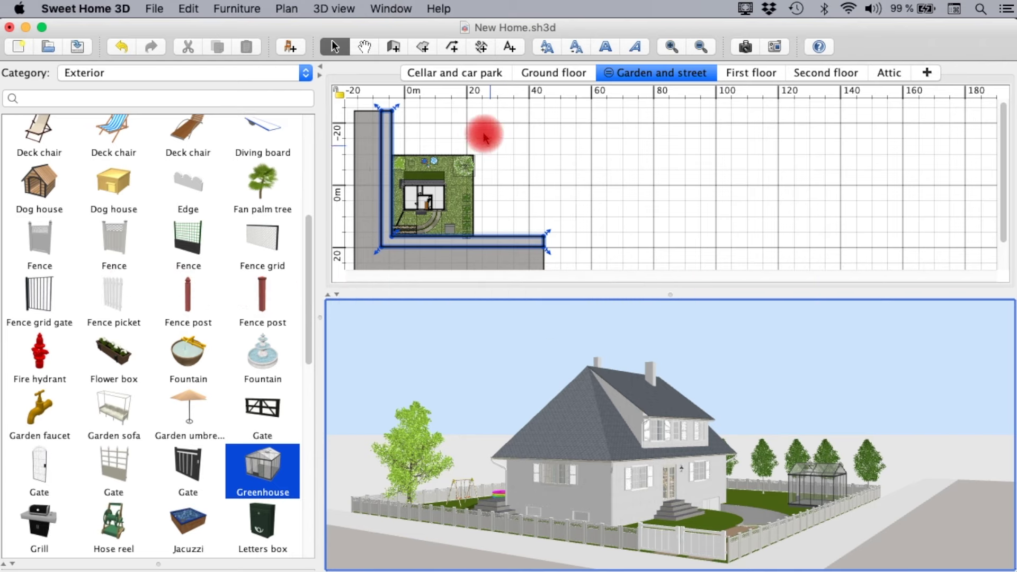
# Step: Draw a closed rectangle of four walls to the right of the garden lot
pyautogui.click(393, 49)
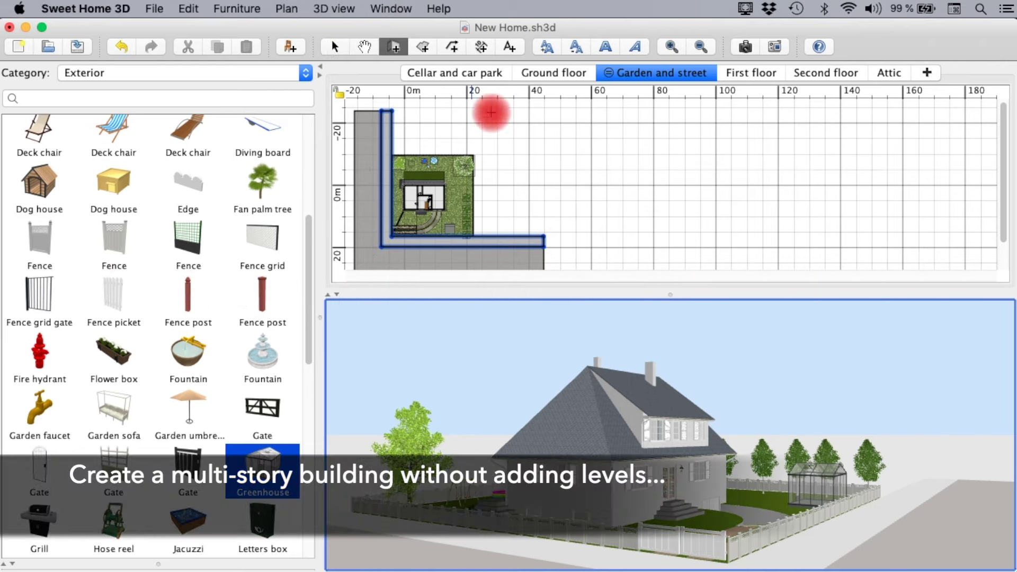
pyautogui.click(498, 106)
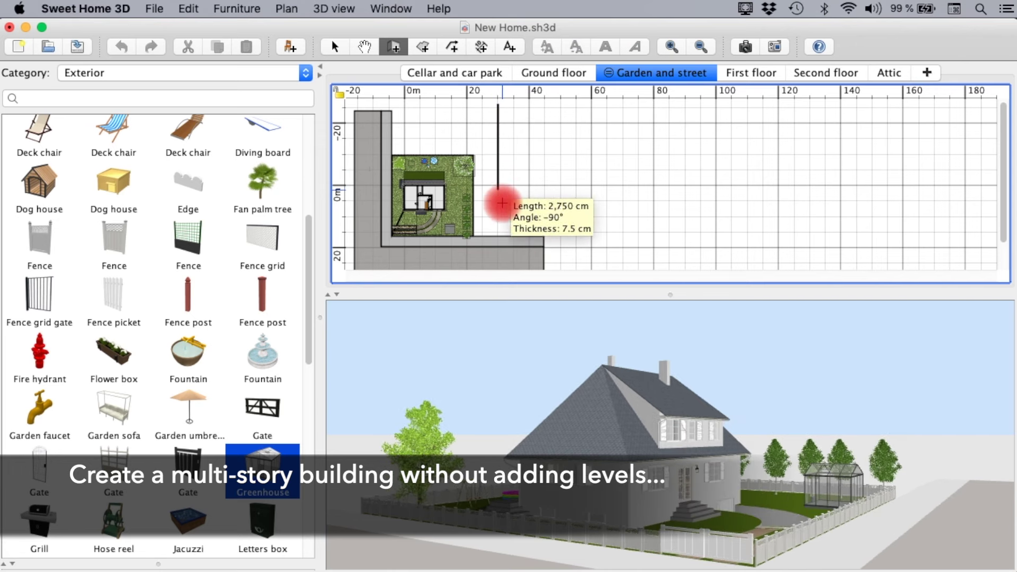
pyautogui.click(499, 208)
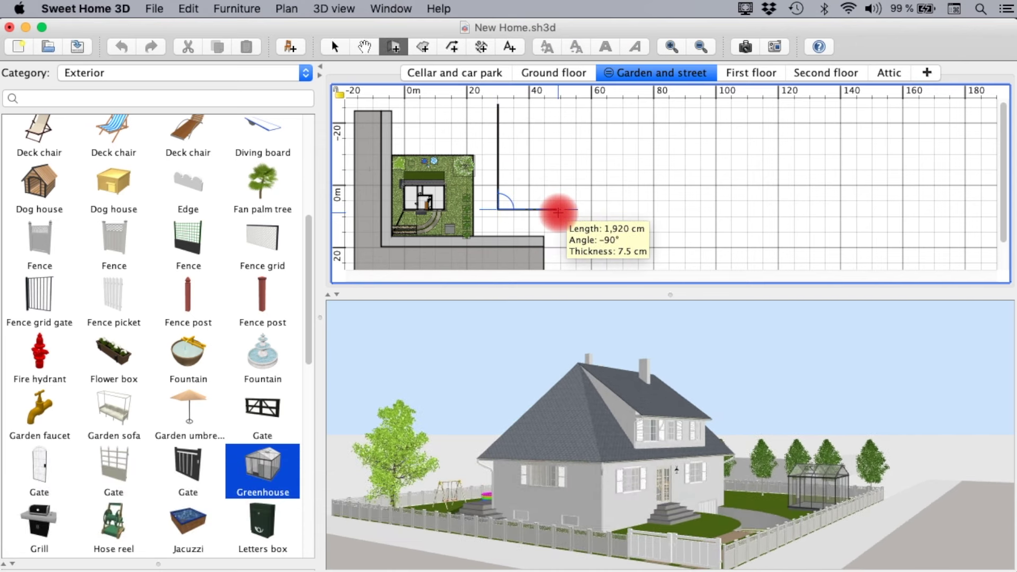
pyautogui.click(558, 208)
pyautogui.click(558, 105)
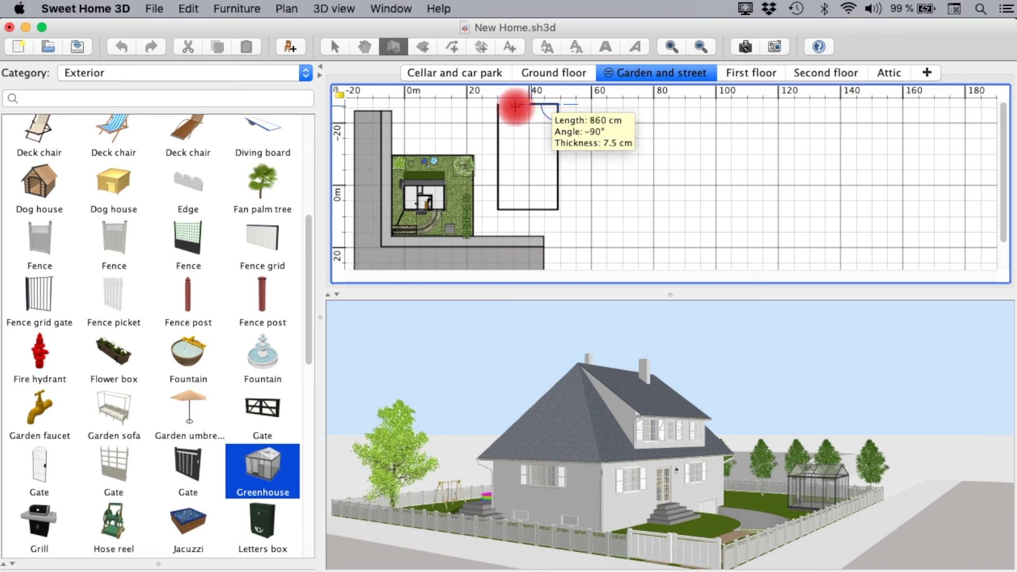
pyautogui.click(499, 105)
pyautogui.doubleClick(498, 106)
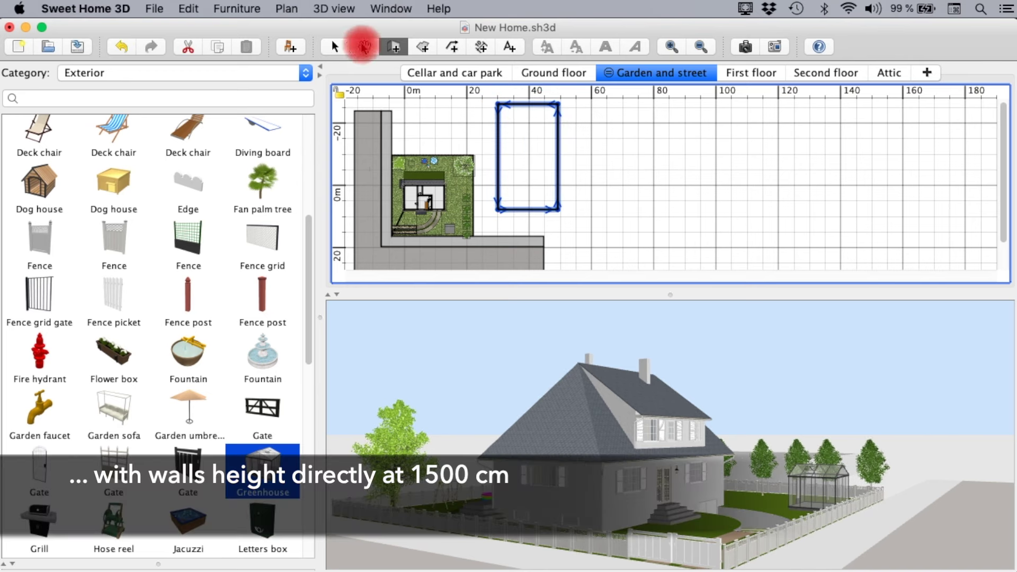
# Step: Raise the new building walls to a height of 1500 cm
pyautogui.click(285, 10)
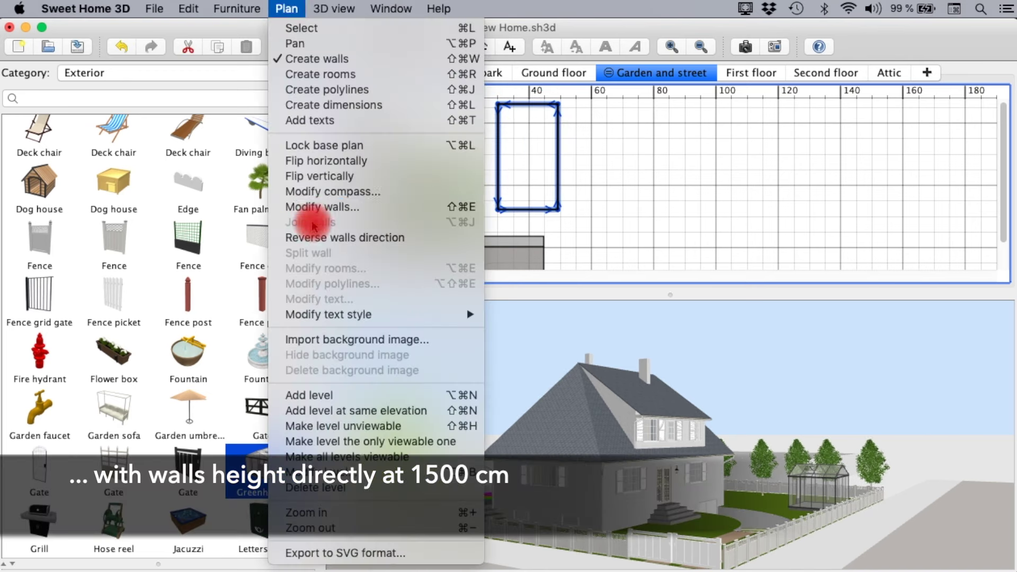
pyautogui.click(243, 204)
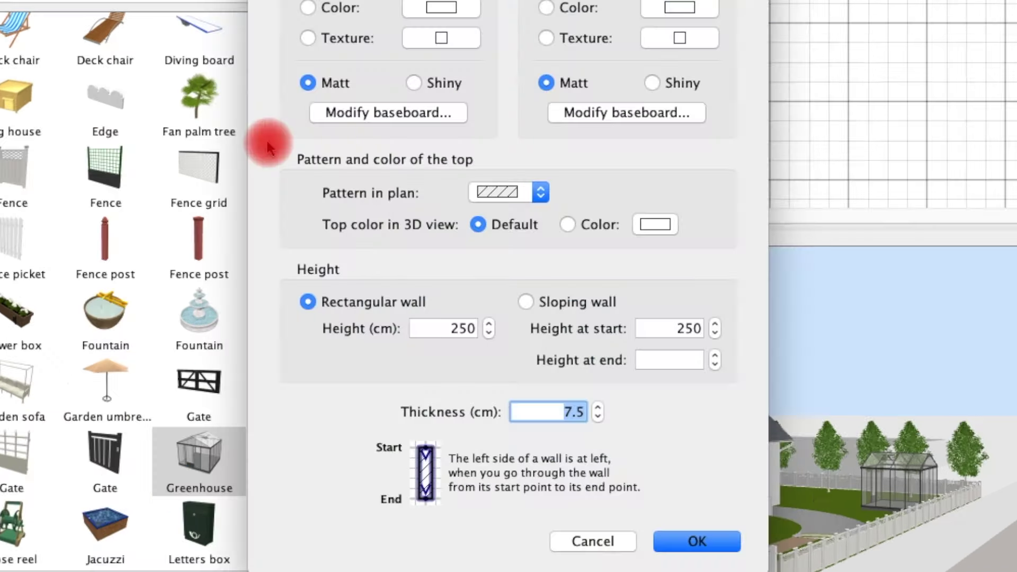
pyautogui.click(431, 322)
pyautogui.write('1500')
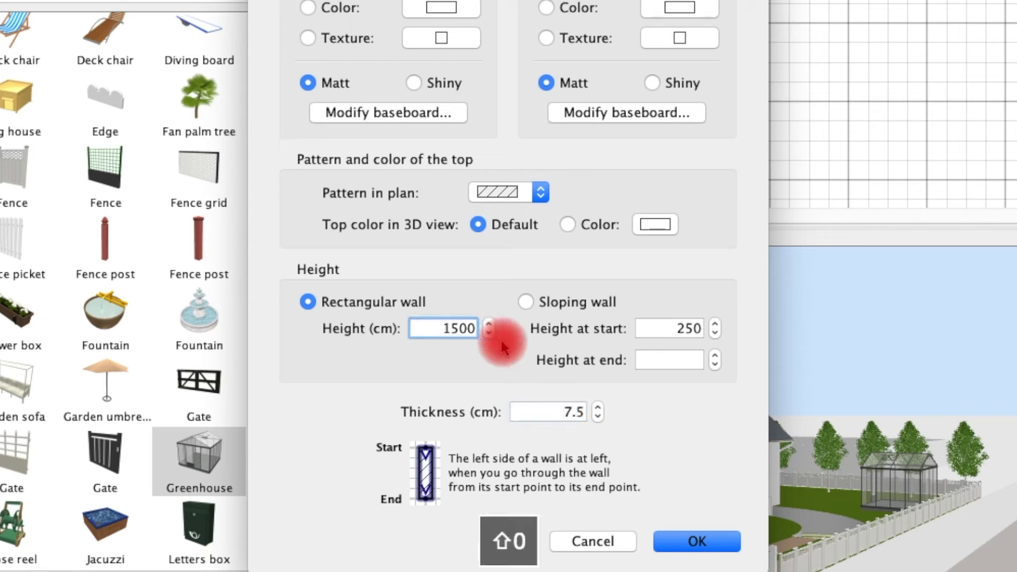
pyautogui.click(694, 543)
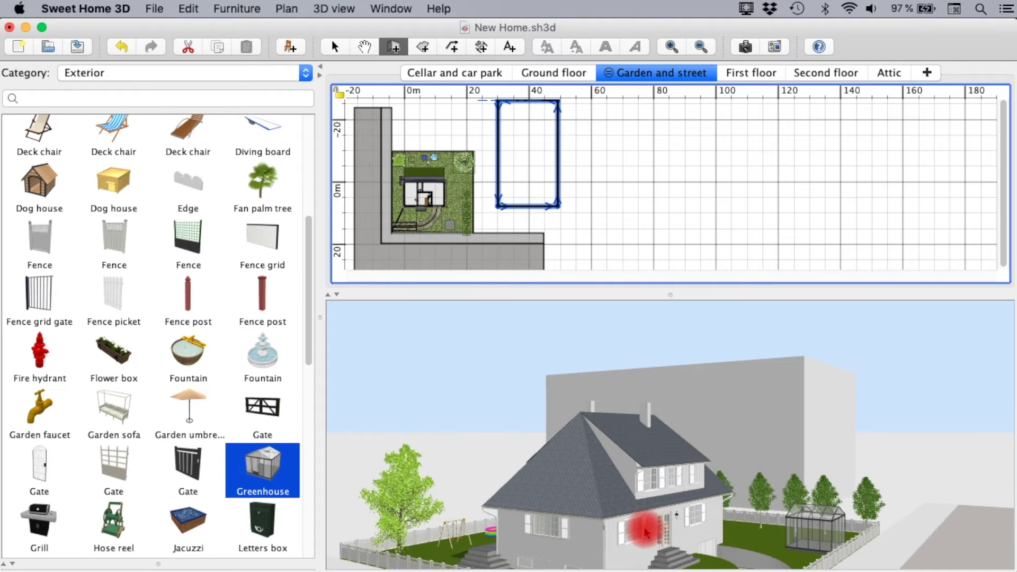
# Step: Place a Double small window from Doors and windows on the building's left wall
pyautogui.click(305, 73)
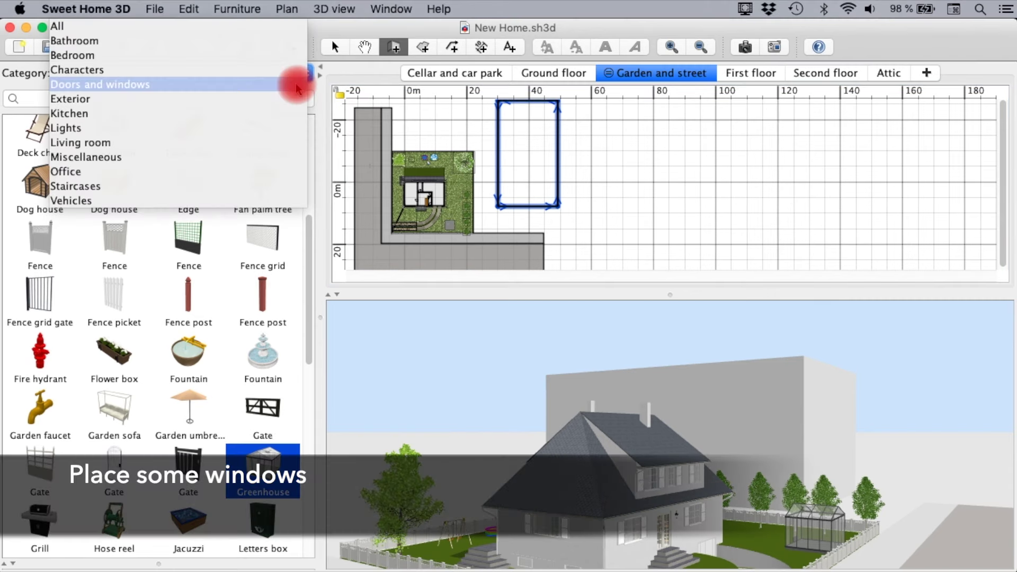
pyautogui.click(297, 85)
pyautogui.moveTo(41, 180); pyautogui.dragTo(497, 112)
pyautogui.click(673, 52)
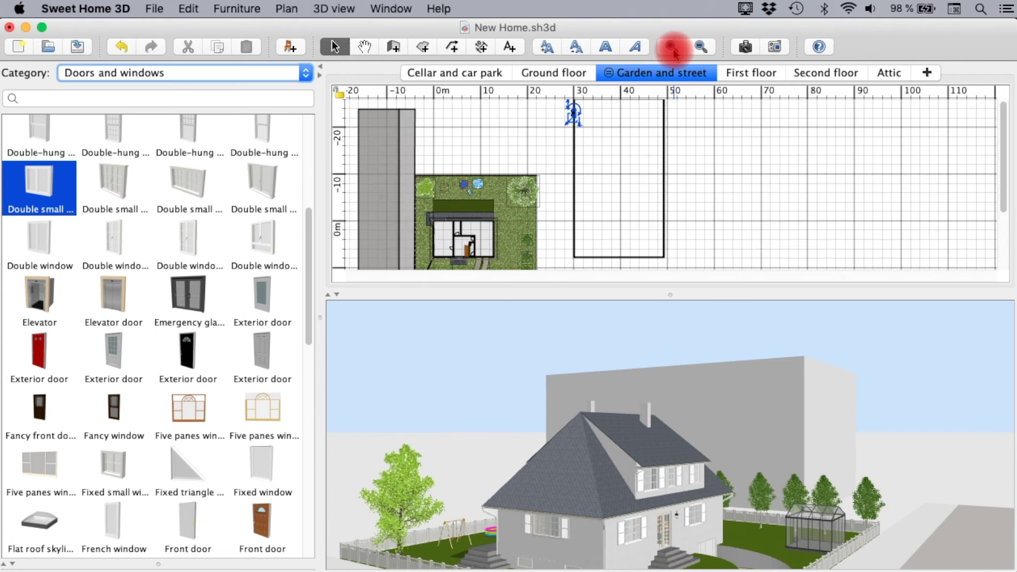
pyautogui.moveTo(663, 295); pyautogui.dragTo(661, 394)
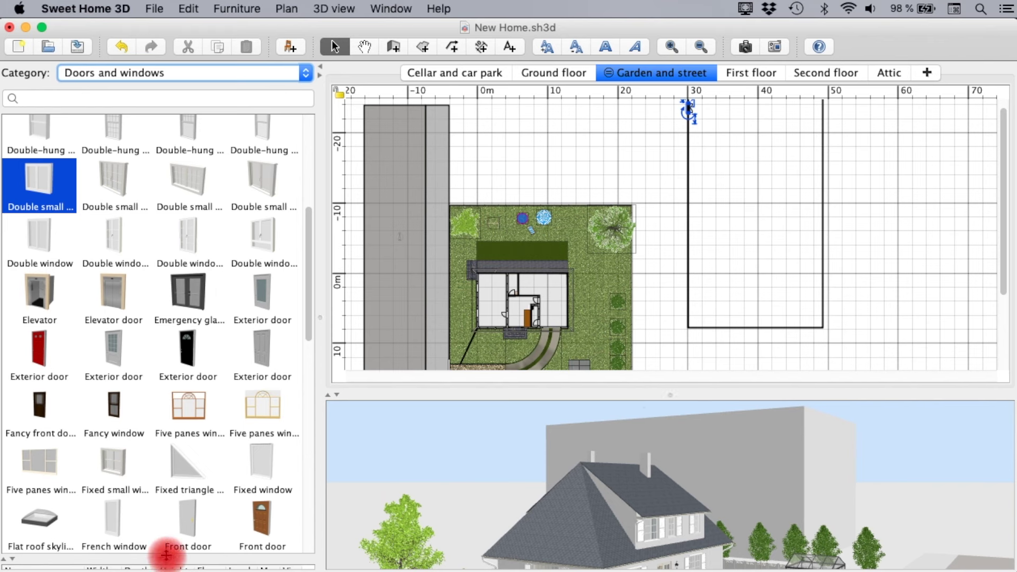
pyautogui.moveTo(166, 554); pyautogui.dragTo(238, 221)
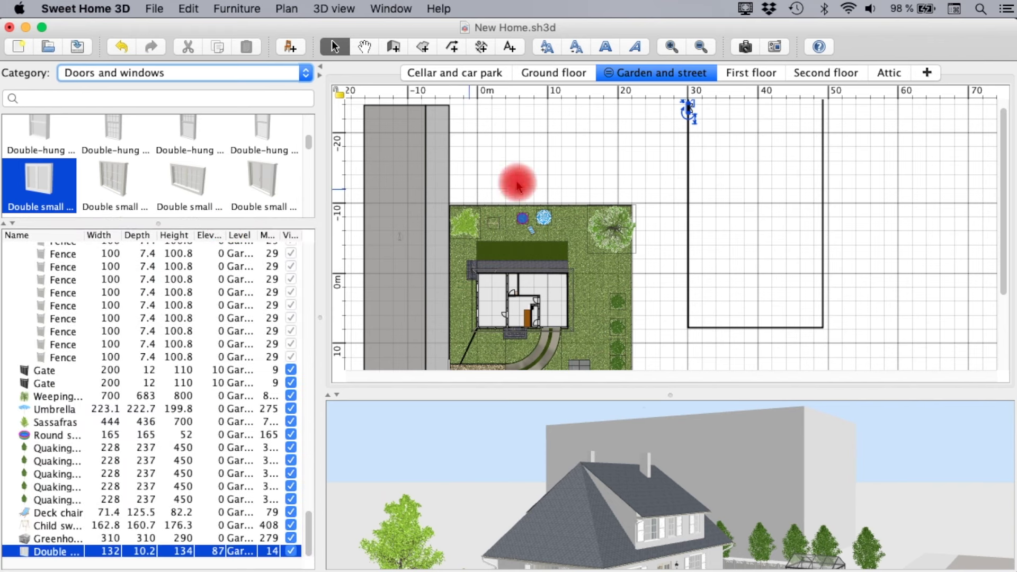
# Step: Copy the window down the left wall and select all the left-wall windows
pyautogui.keyDown('alt'); pyautogui.moveTo(688, 111); pyautogui.dragTo(690, 205); pyautogui.keyUp('alt')
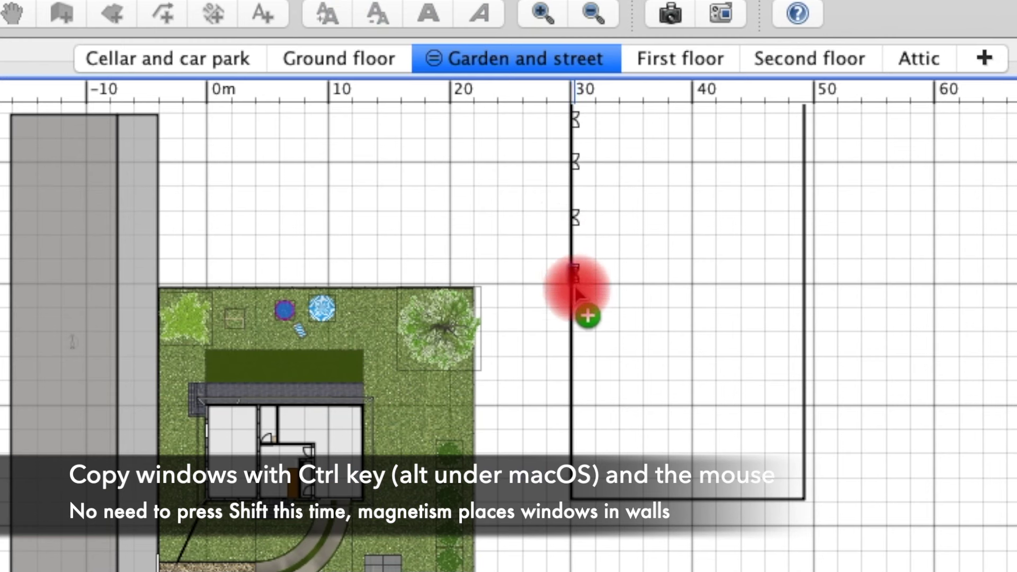
pyautogui.keyDown('alt'); pyautogui.moveTo(575, 289); pyautogui.dragTo(572, 389); pyautogui.keyUp('alt')
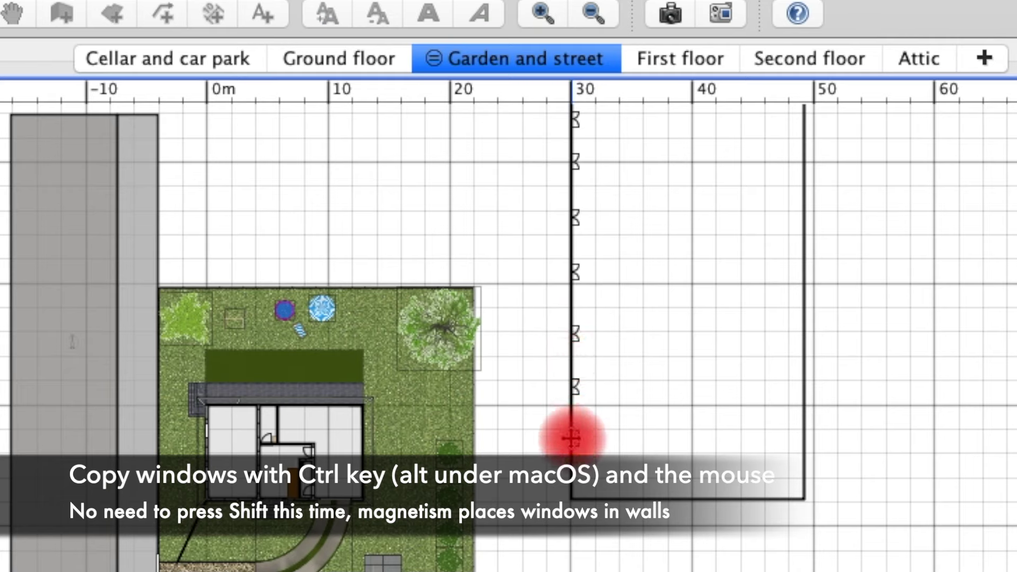
pyautogui.keyDown('alt'); pyautogui.moveTo(571, 439); pyautogui.dragTo(563, 476); pyautogui.keyUp('alt')
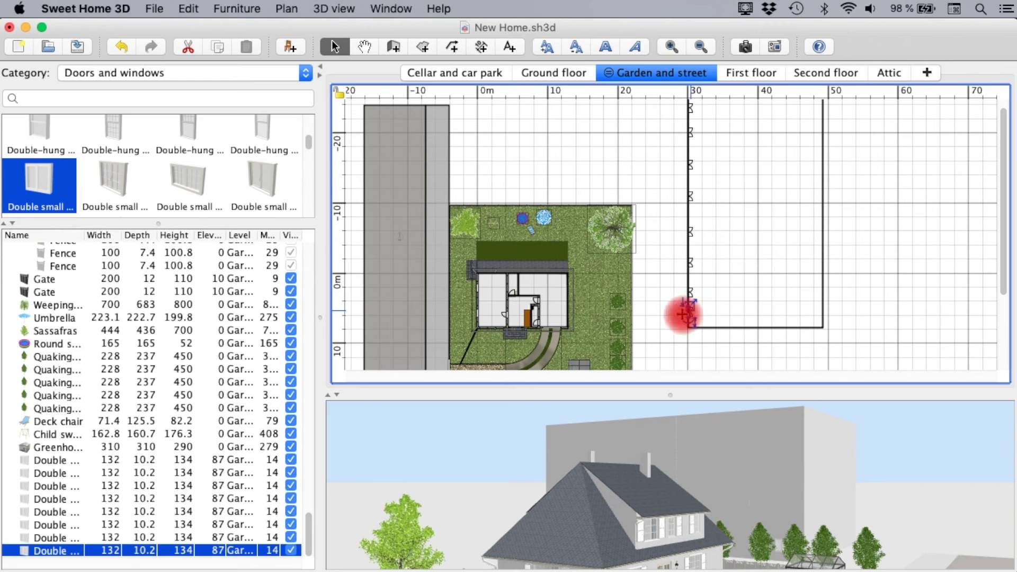
pyautogui.keyDown('shift'); pyautogui.click(192, 459); pyautogui.keyUp('shift')
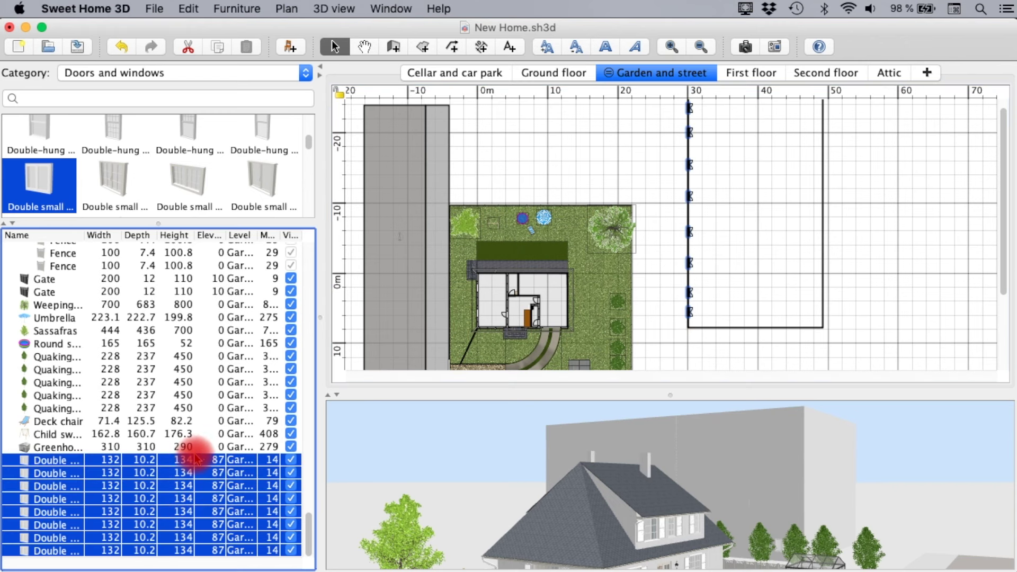
# Step: Distribute the left-wall windows vertically and place a window on the bottom wall
pyautogui.click(233, 9)
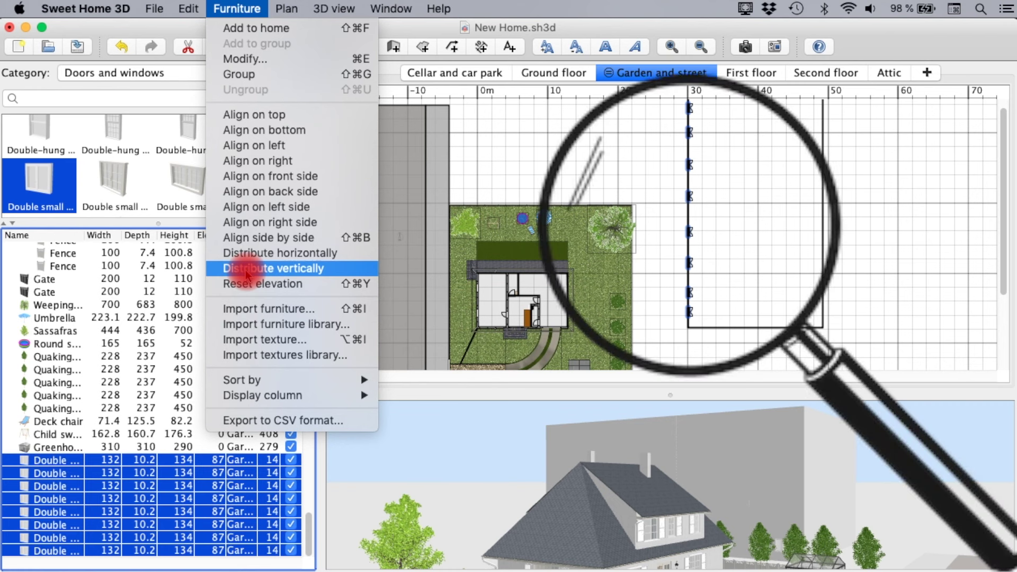
pyautogui.click(245, 269)
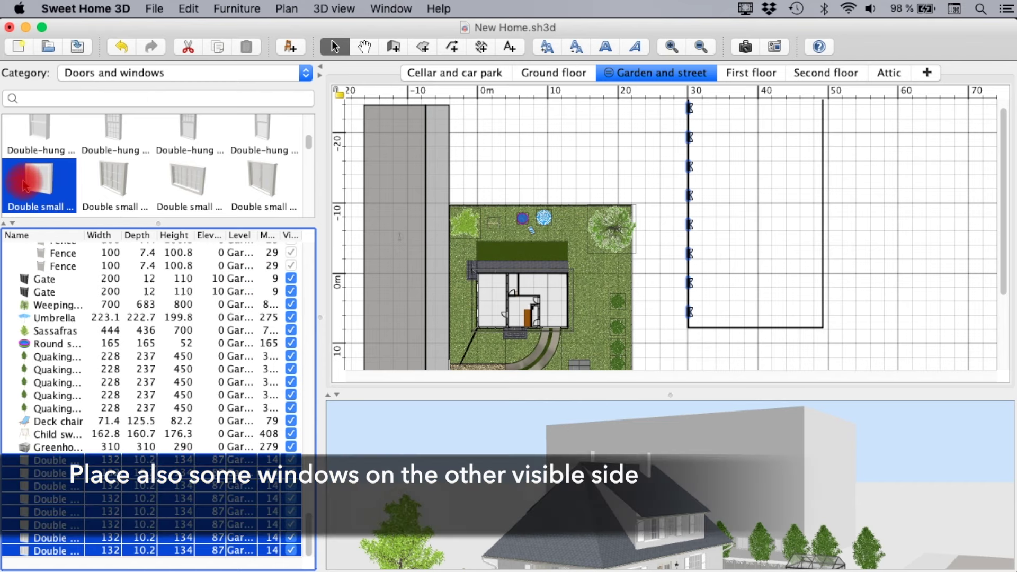
pyautogui.moveTo(38, 186)
pyautogui.mouseDown()
pyautogui.moveTo(710, 329)
pyautogui.moveTo(808, 327)
pyautogui.mouseUp()
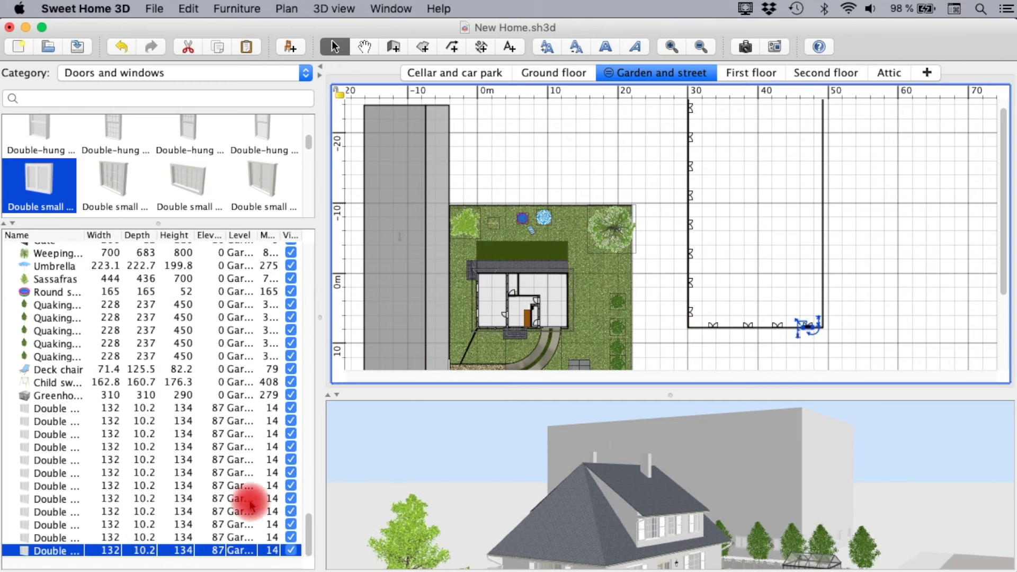
# Step: Distribute the four bottom-wall windows horizontally and select all the building's windows
pyautogui.keyDown('shift'); pyautogui.click(226, 512); pyautogui.keyUp('shift')
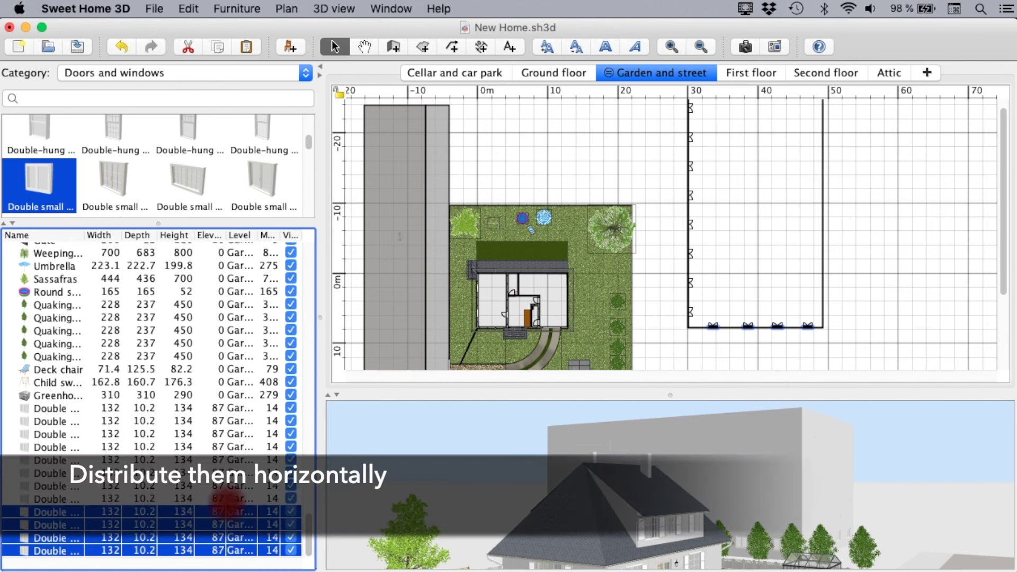
pyautogui.click(237, 8)
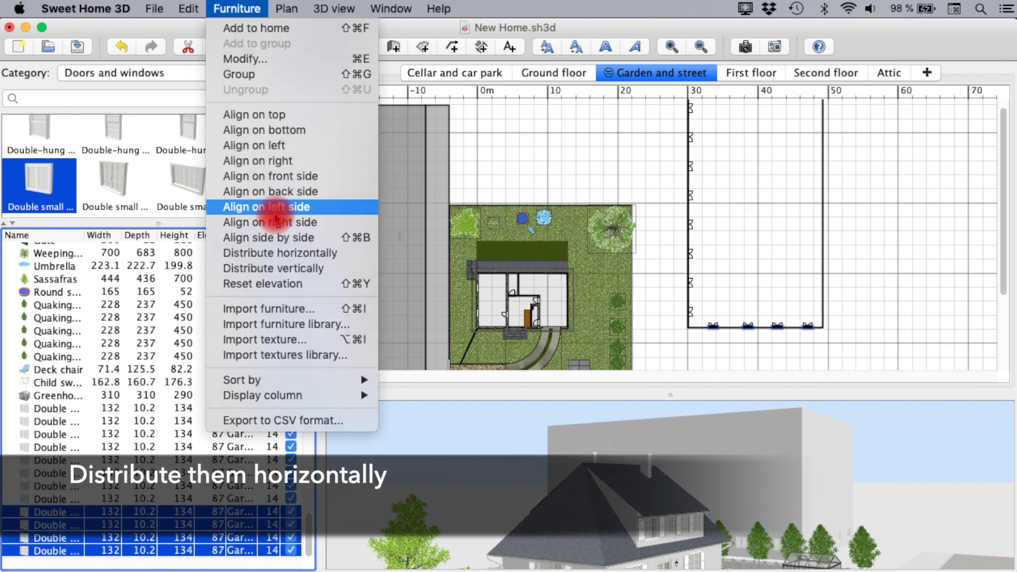
pyautogui.click(249, 253)
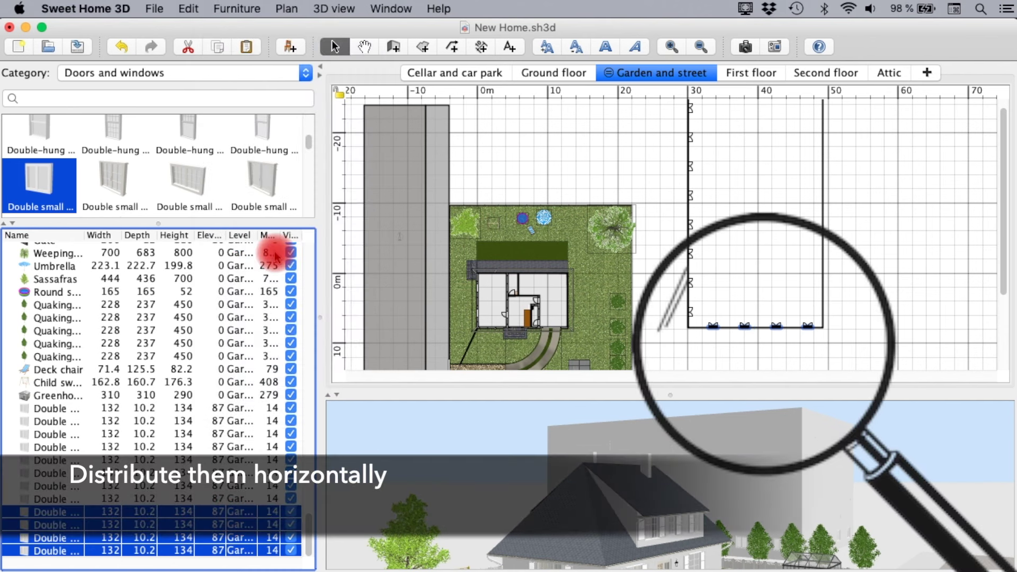
pyautogui.keyDown('shift'); pyautogui.click(237, 407); pyautogui.keyUp('shift')
pyautogui.click(237, 9)
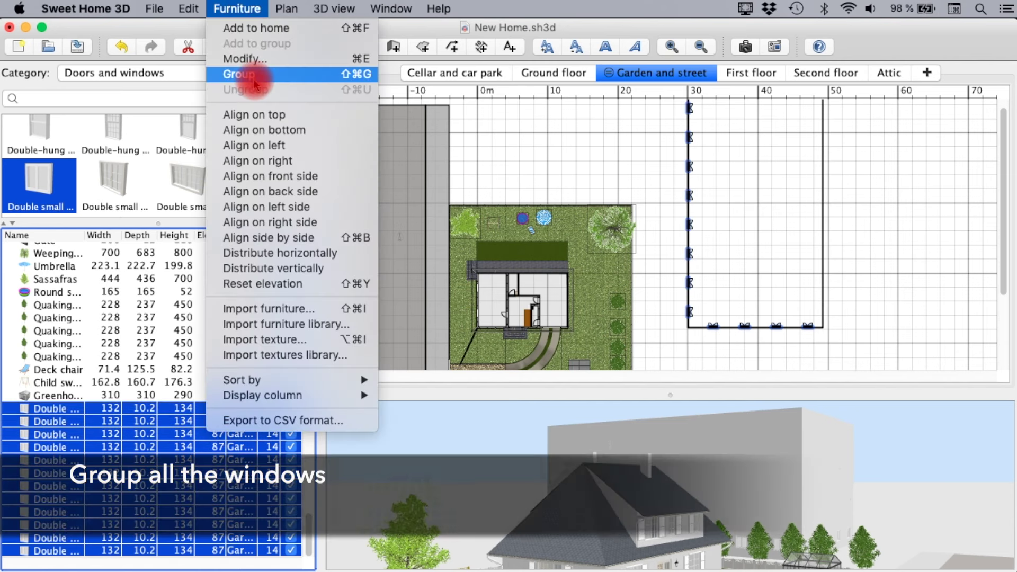
# Step: Group all the windows, name the group 'windows', and copy it
pyautogui.click(254, 79)
pyautogui.press('super+e')
pyautogui.write('w')
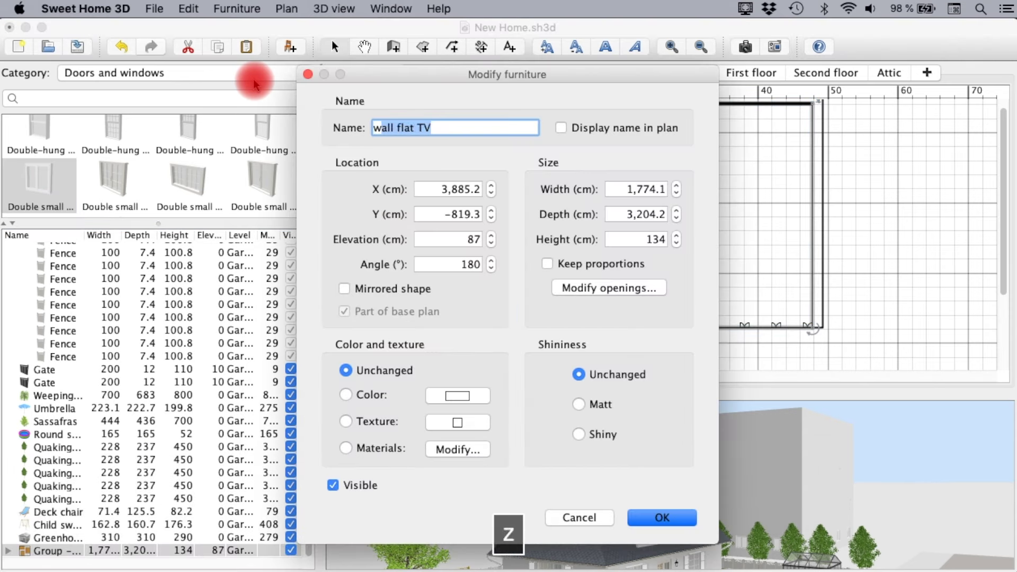
pyautogui.write('windows')
pyautogui.click(661, 518)
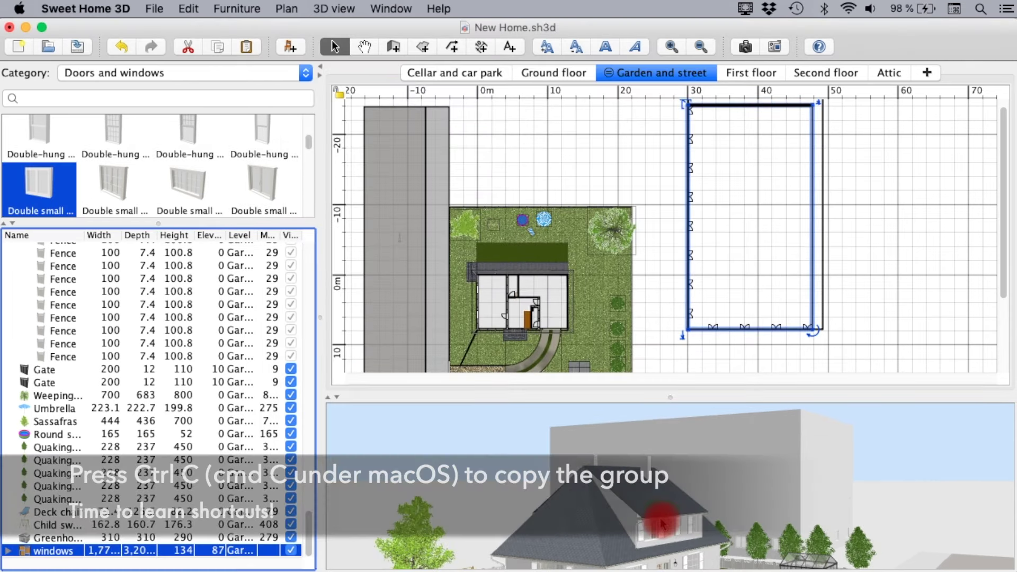
pyautogui.press('super+c')
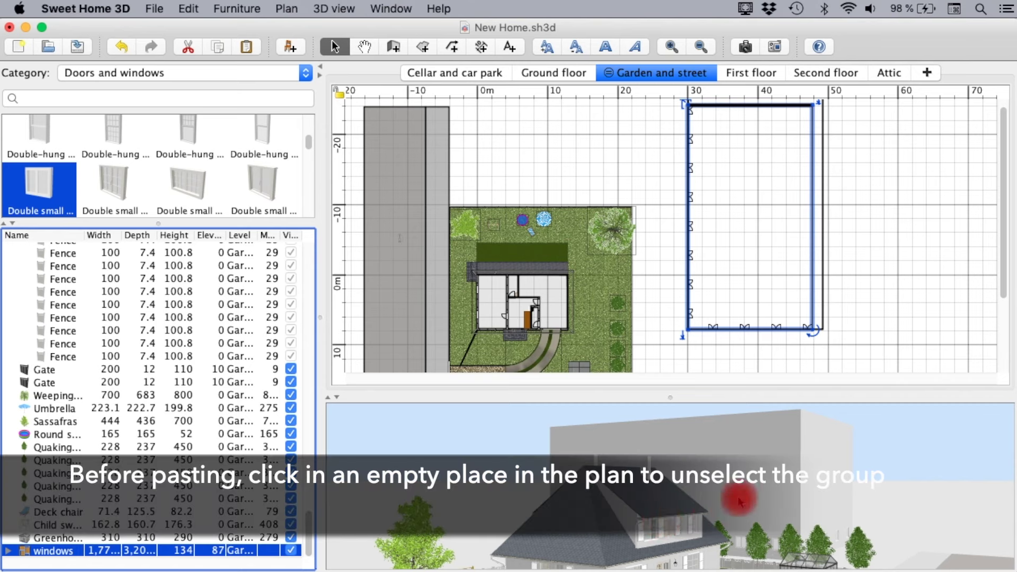
# Step: Paste two copies of the windows group at 337 and 587 cm elevation
pyautogui.click(899, 372)
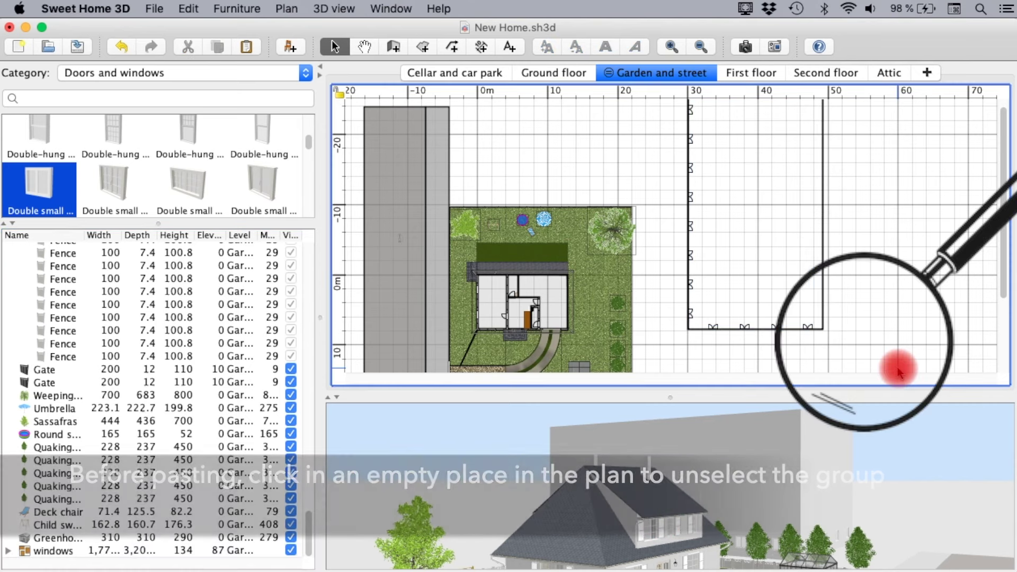
pyautogui.press('super+v')
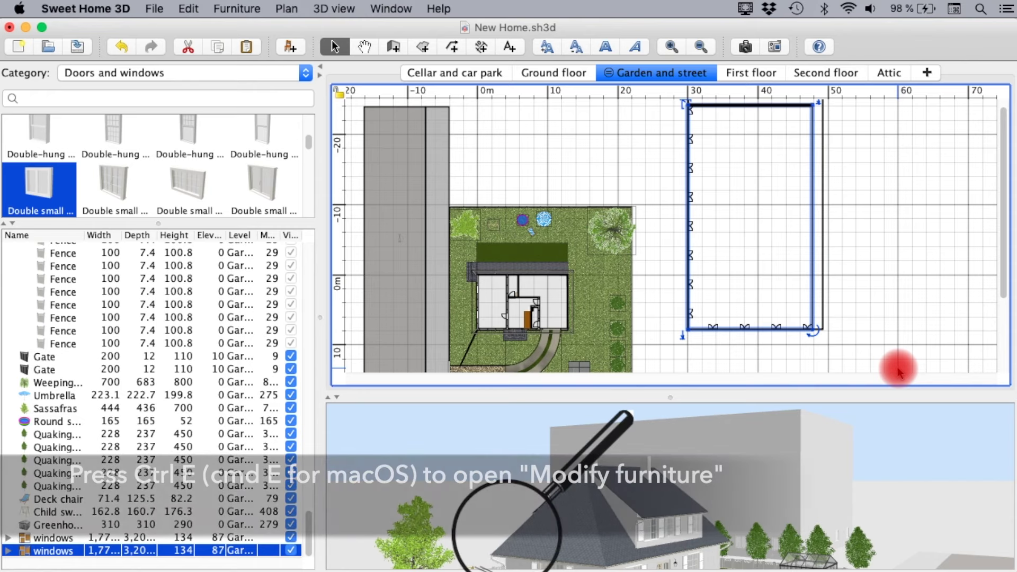
pyautogui.press('super+e')
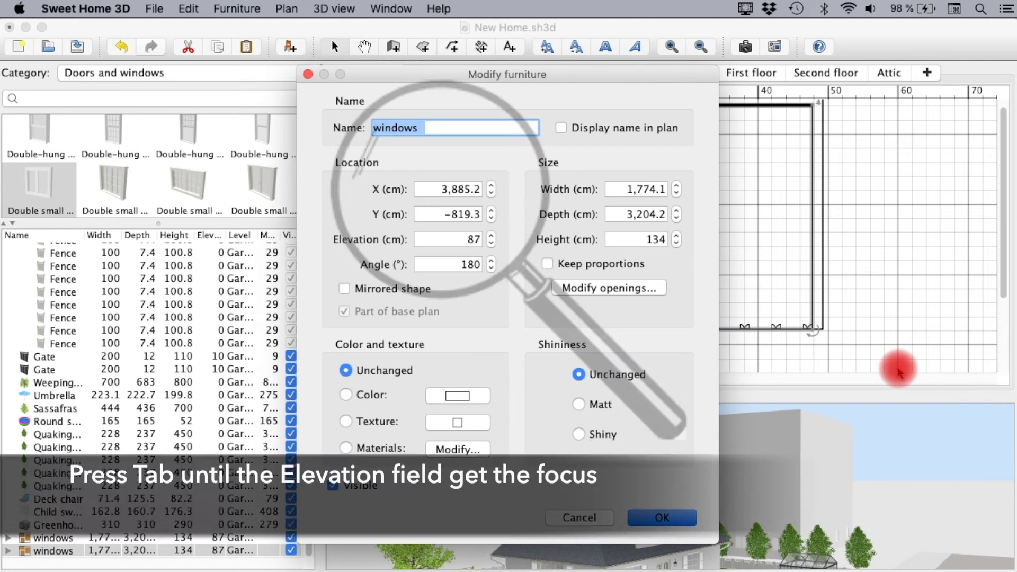
pyautogui.press('Tab')
pyautogui.press('Tab')
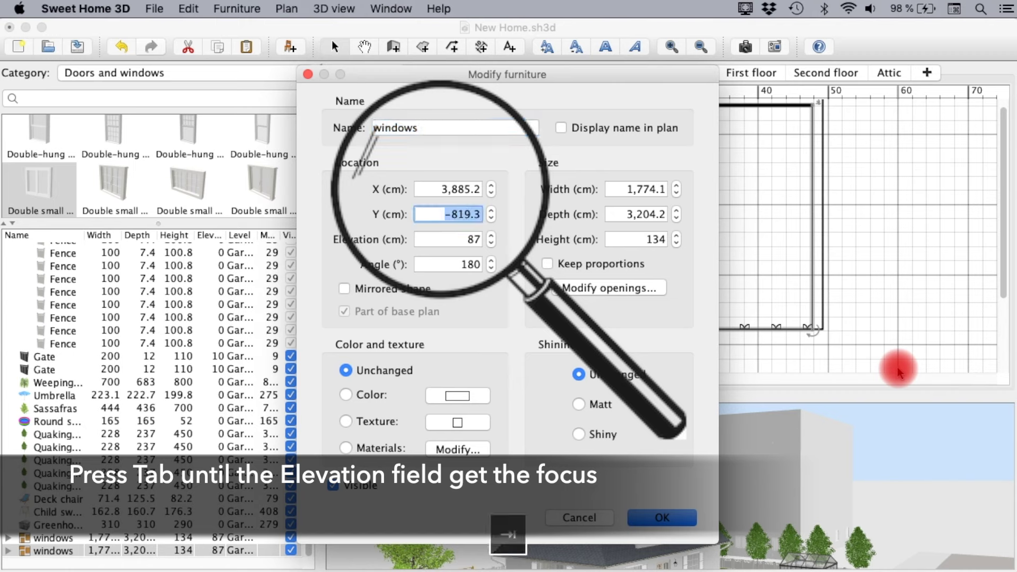
pyautogui.press('Tab')
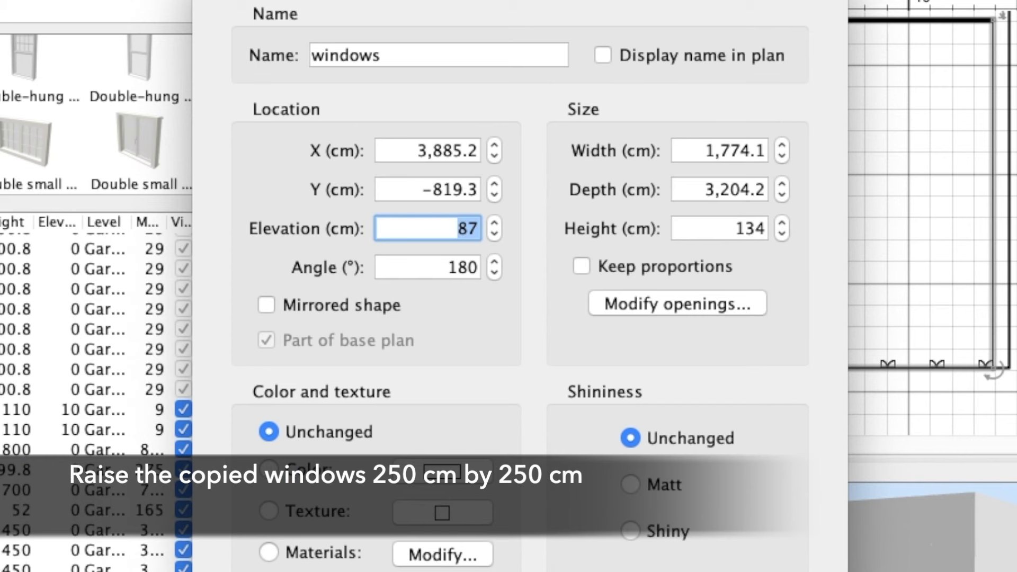
pyautogui.press('Right')
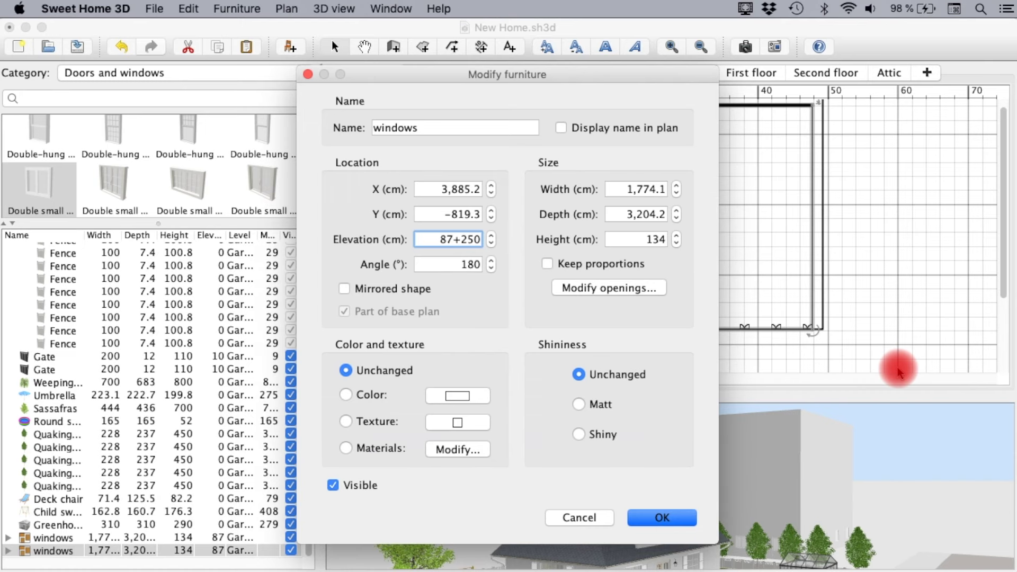
pyautogui.press('Return')
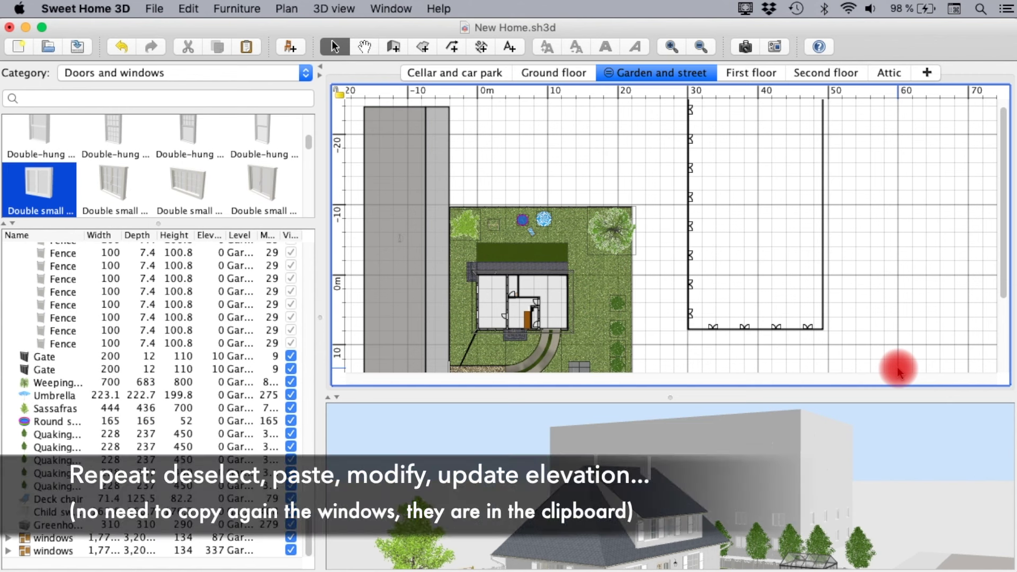
pyautogui.press('super+v')
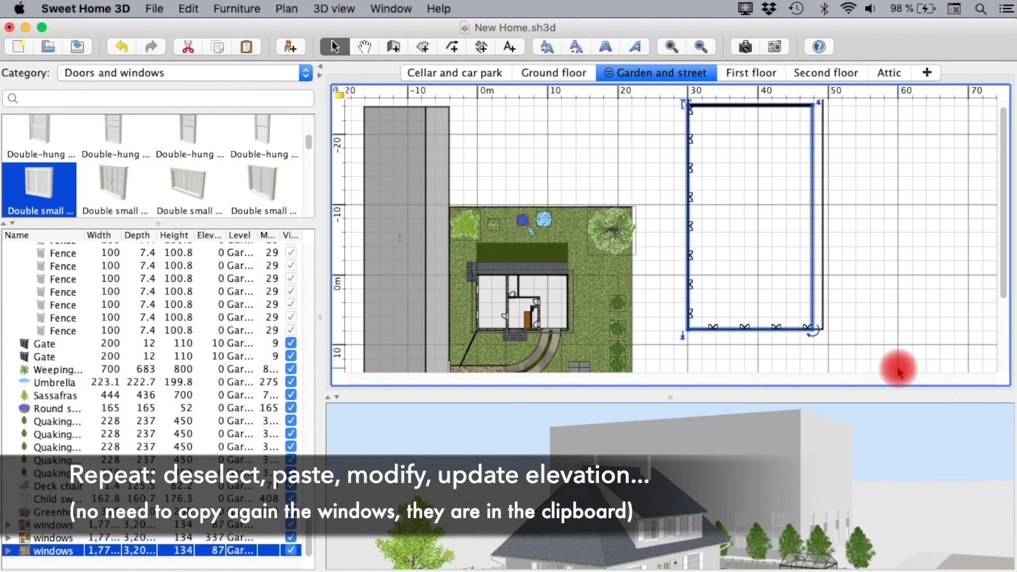
pyautogui.press('super+e')
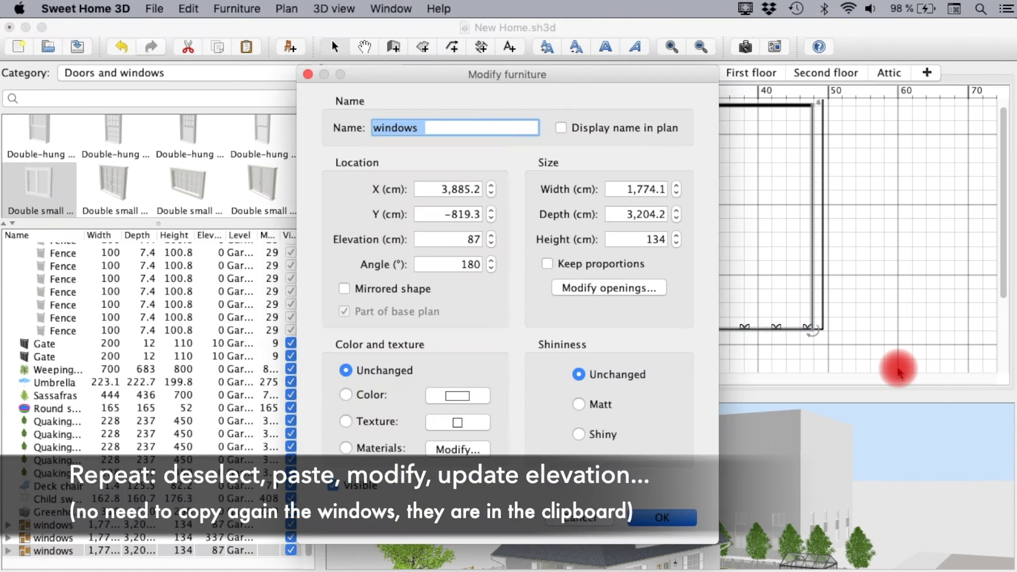
pyautogui.press('Tab')
pyautogui.press('Tab')
pyautogui.press('Tab')
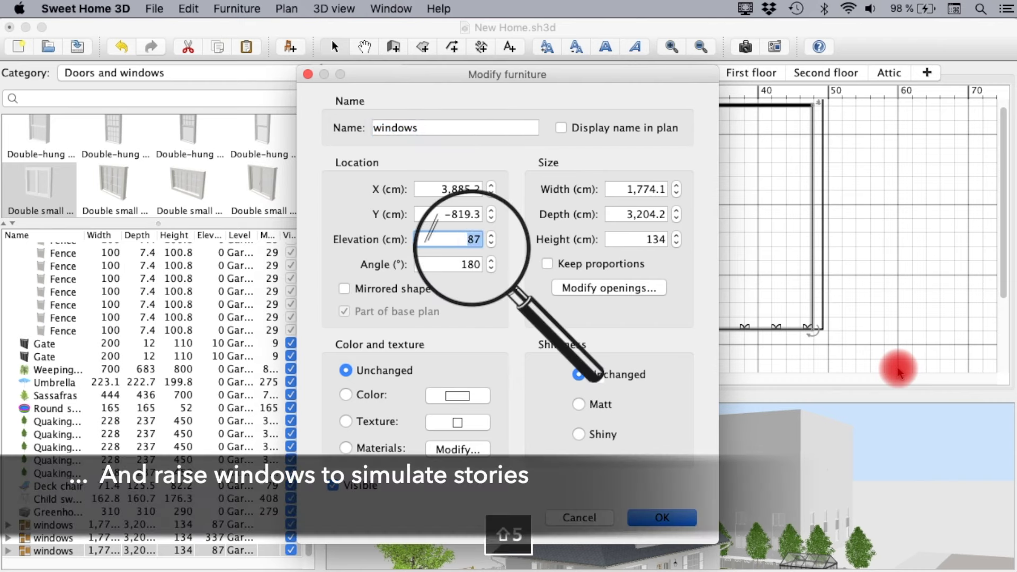
pyautogui.write('5')
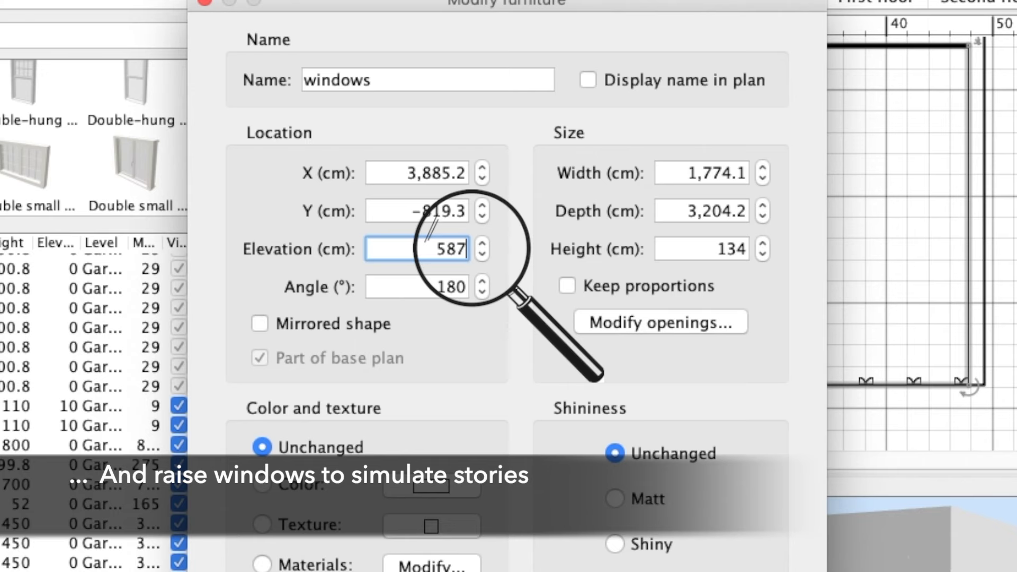
pyautogui.press('Return')
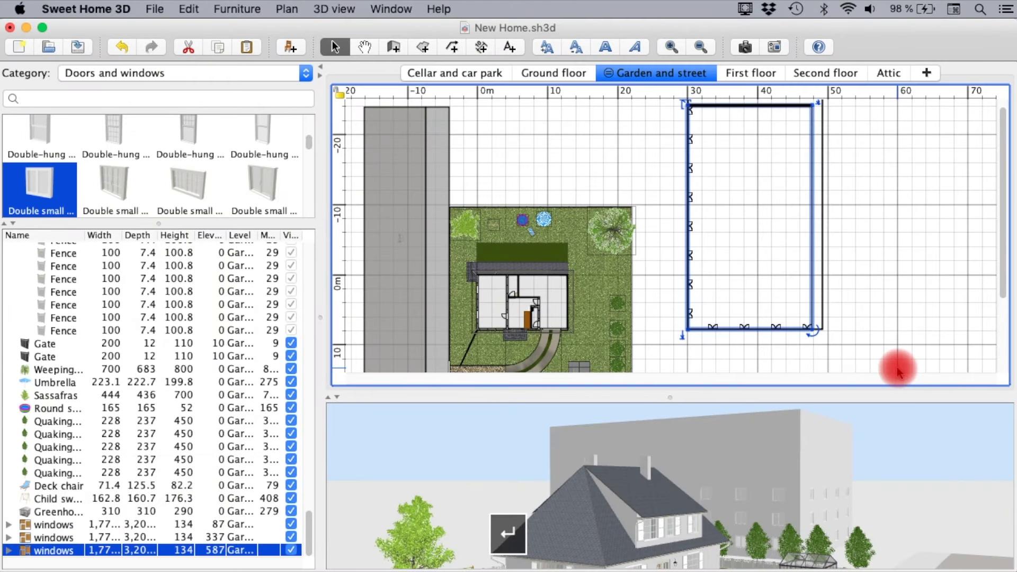
# Step: Paste two more windows copies at 837 and 1,087 cm elevation
pyautogui.click(898, 371)
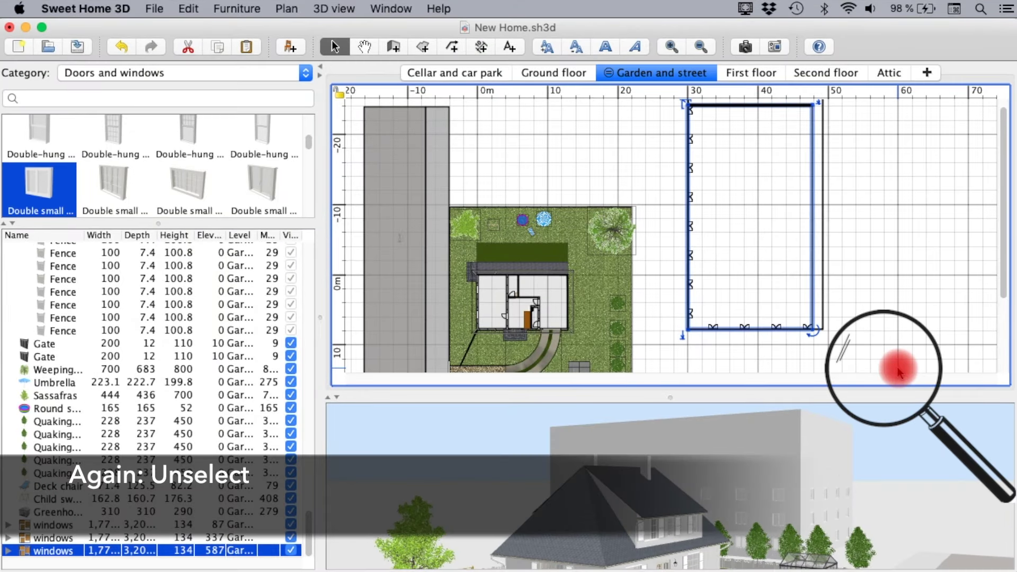
pyautogui.press('super+v')
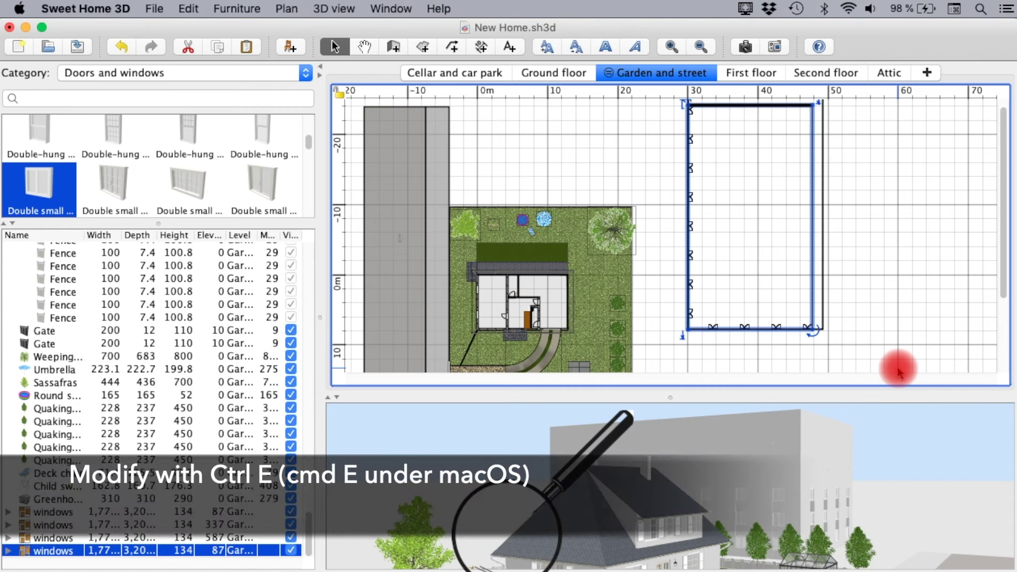
pyautogui.press('super+e')
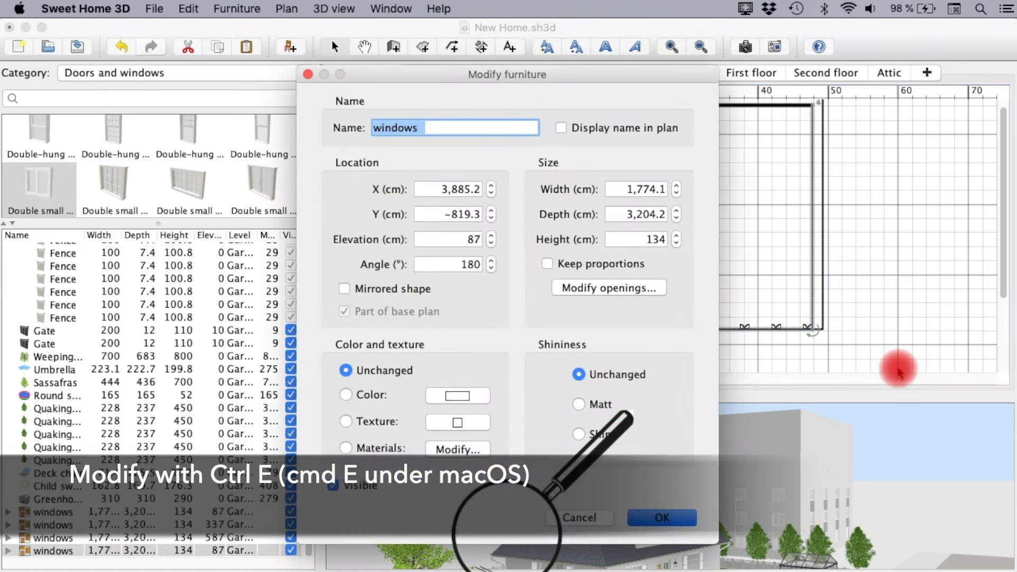
pyautogui.press('Tab')
pyautogui.press('Tab')
pyautogui.press('Tab')
pyautogui.press('Right')
pyautogui.write('+75')
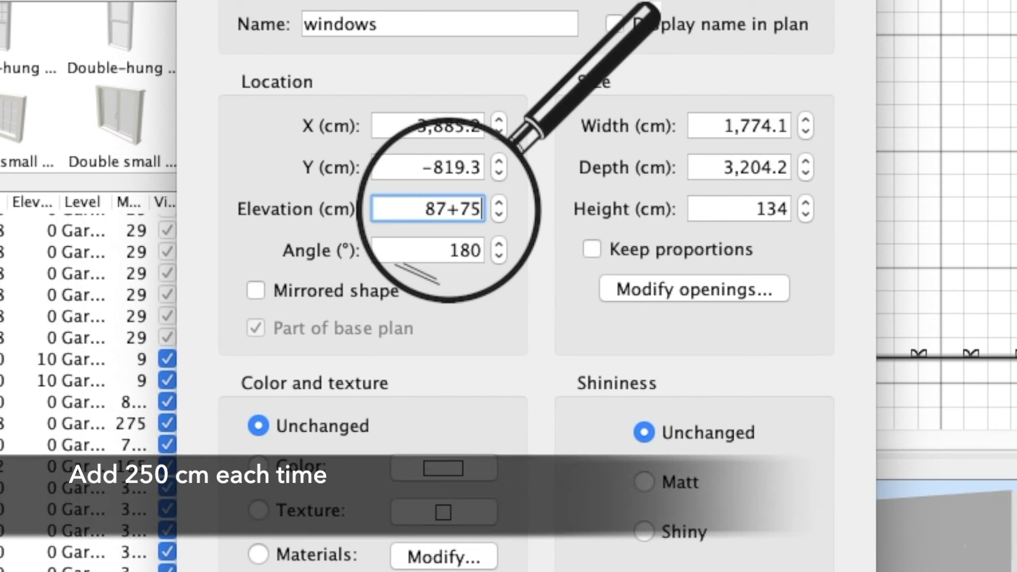
pyautogui.press('Return')
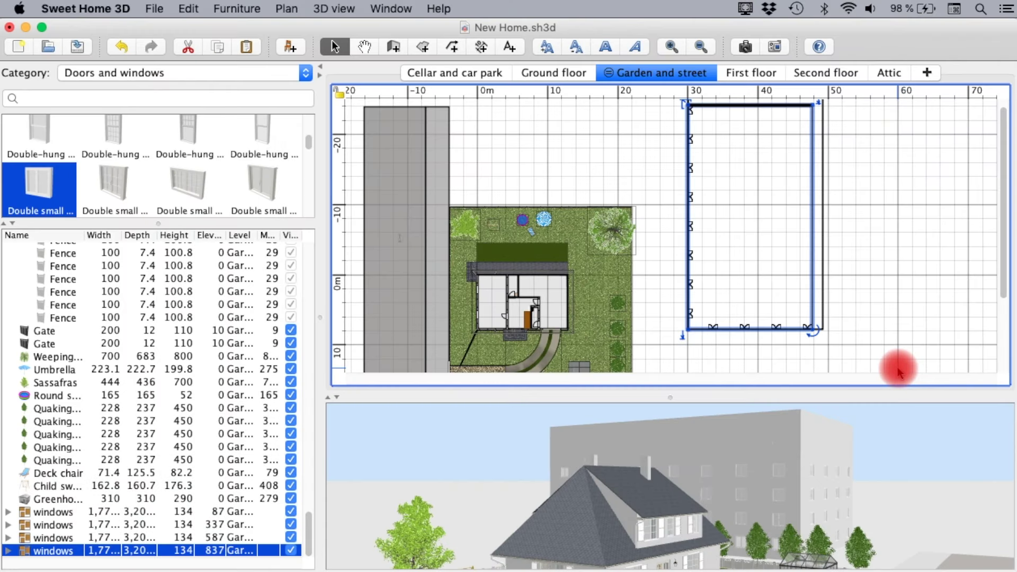
pyautogui.click(899, 372)
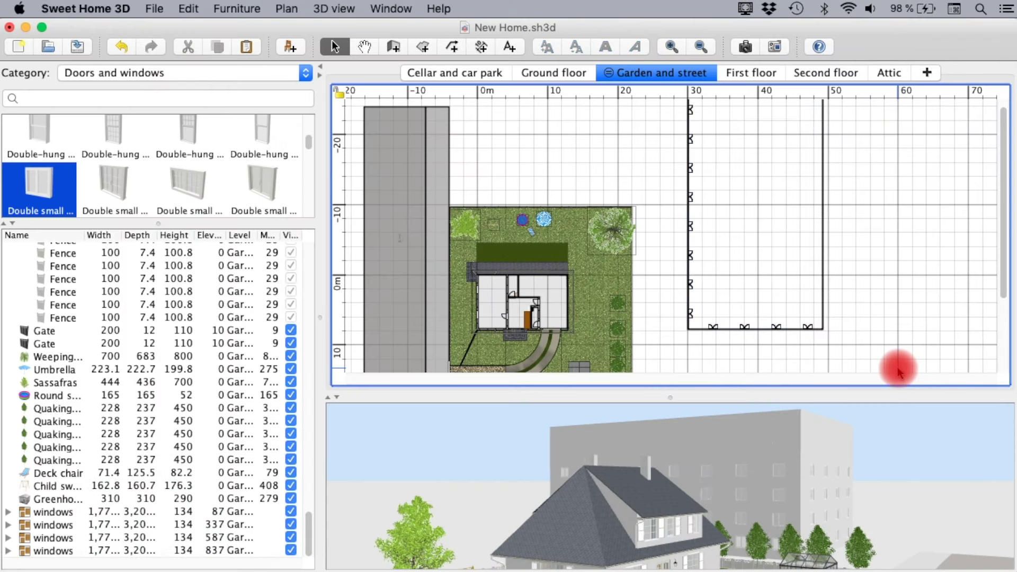
pyautogui.press('super+v')
pyautogui.press('super+e')
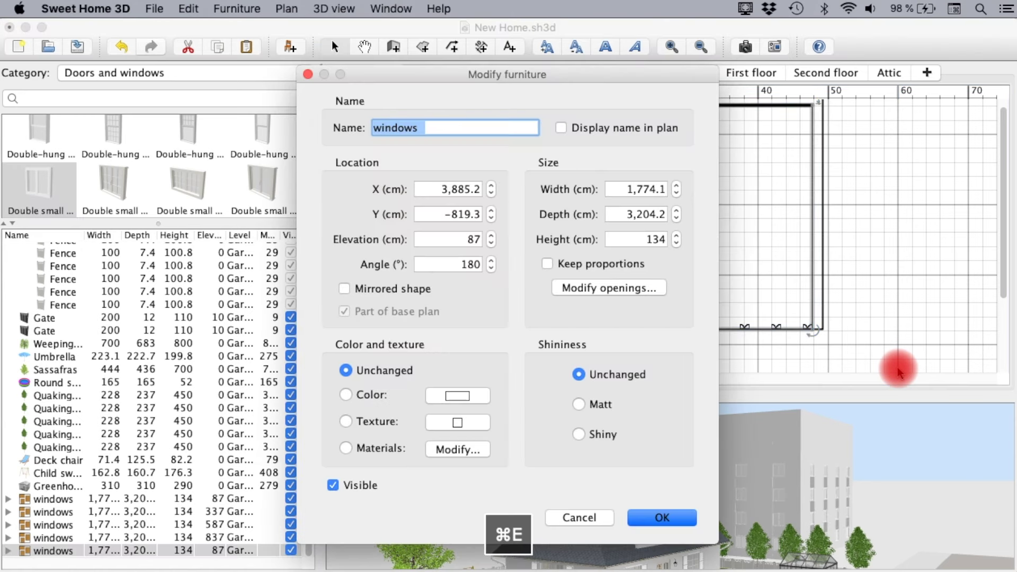
pyautogui.press('Tab')
pyautogui.press('Tab')
pyautogui.press('Tab')
pyautogui.press('Tab')
pyautogui.write('1,087')
pyautogui.press('Return')
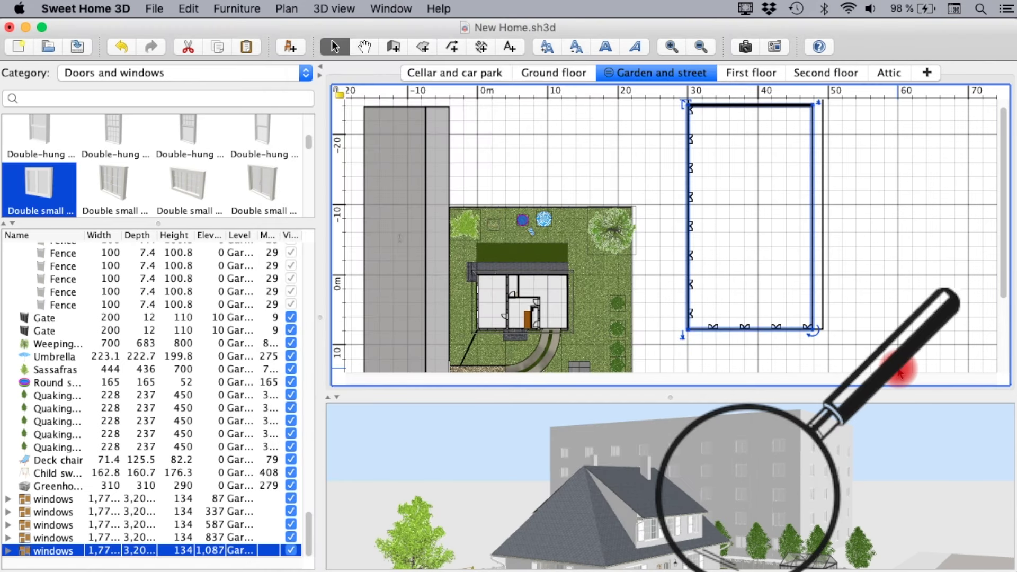
# Step: Paste a fifth windows copy at 1,337 cm elevation
pyautogui.press('super+v')
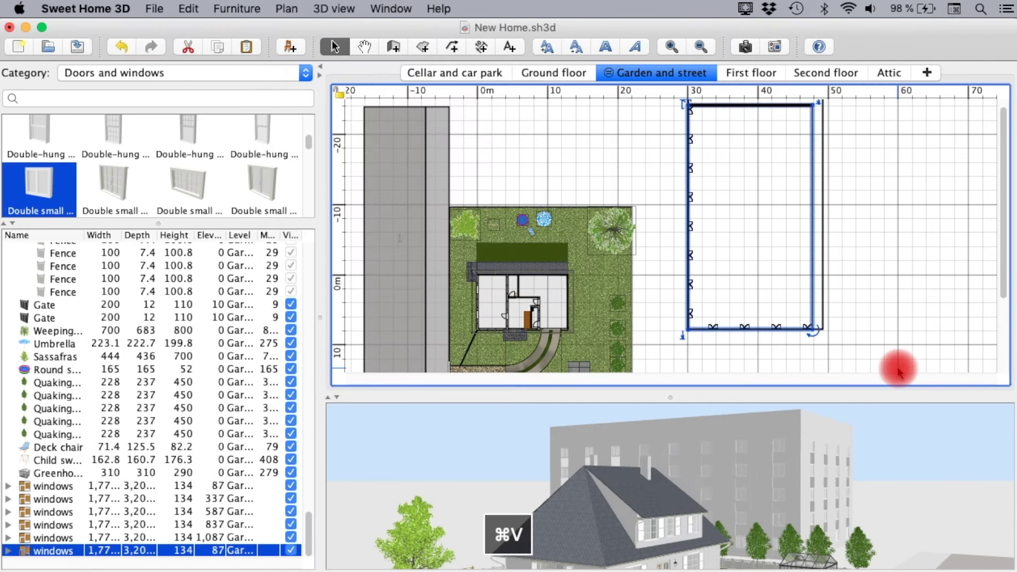
pyautogui.press('super+e')
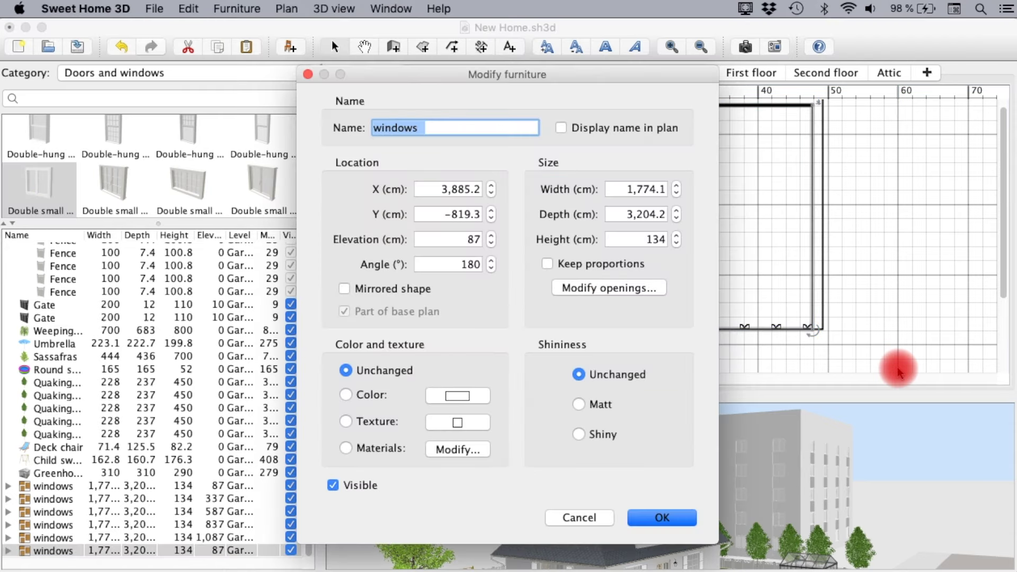
pyautogui.press('Tab')
pyautogui.press('Tab')
pyautogui.press('Tab')
pyautogui.write('+1250')
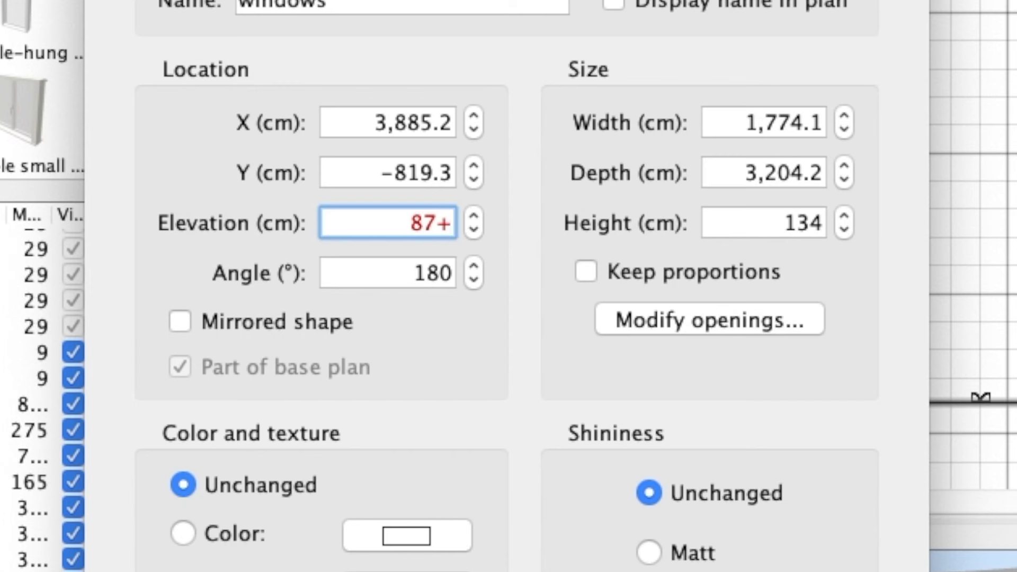
pyautogui.press('Return')
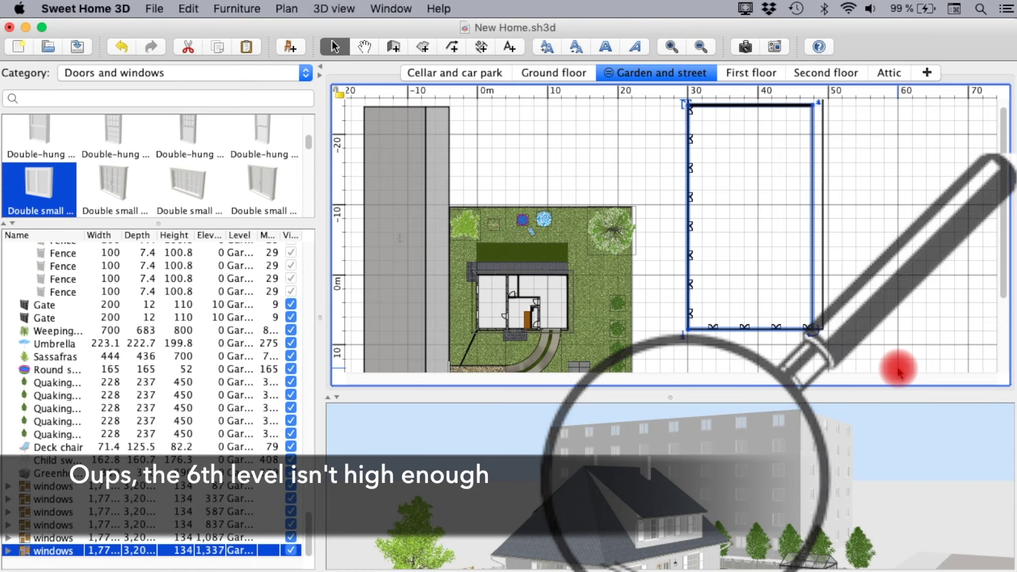
# Step: Select the tall building's walls and windows and set the wall height to 1600 cm
pyautogui.scroll(1, 890, 345)
pyautogui.moveTo(677, 101)
pyautogui.mouseDown()
pyautogui.moveTo(871, 334)
pyautogui.moveTo(865, 364)
pyautogui.mouseUp()
pyautogui.click(286, 9)
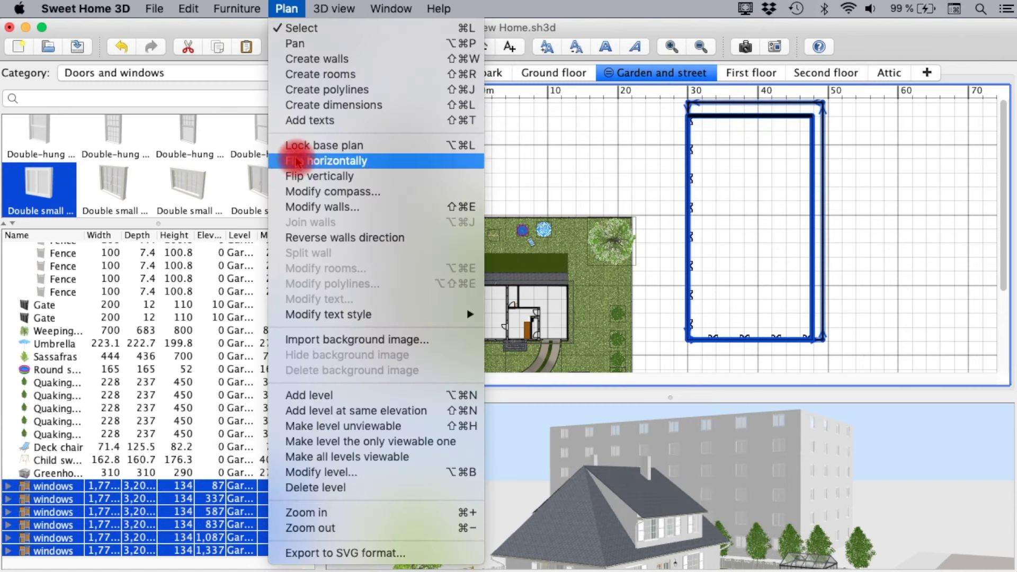
pyautogui.click(306, 206)
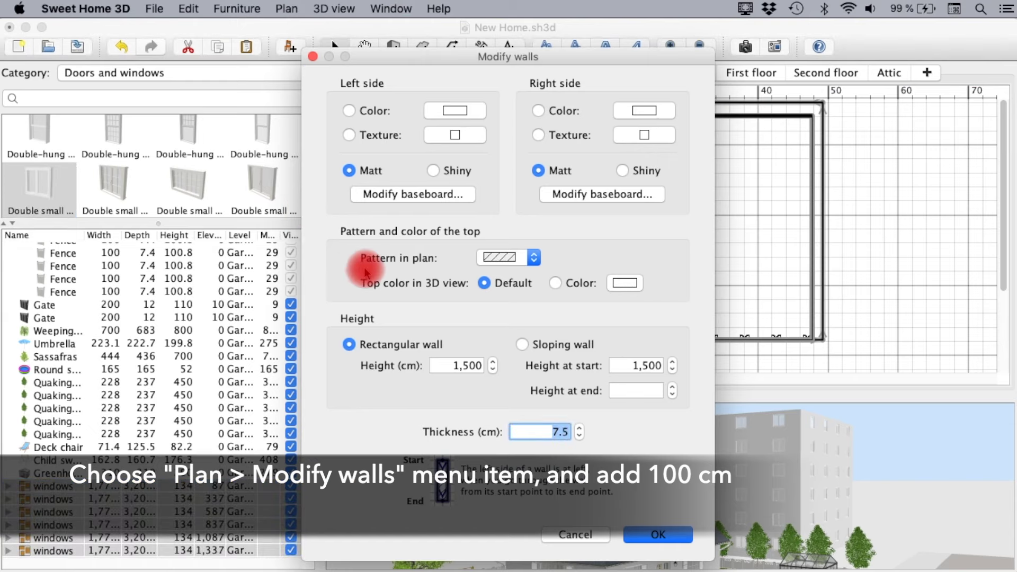
pyautogui.click(442, 365)
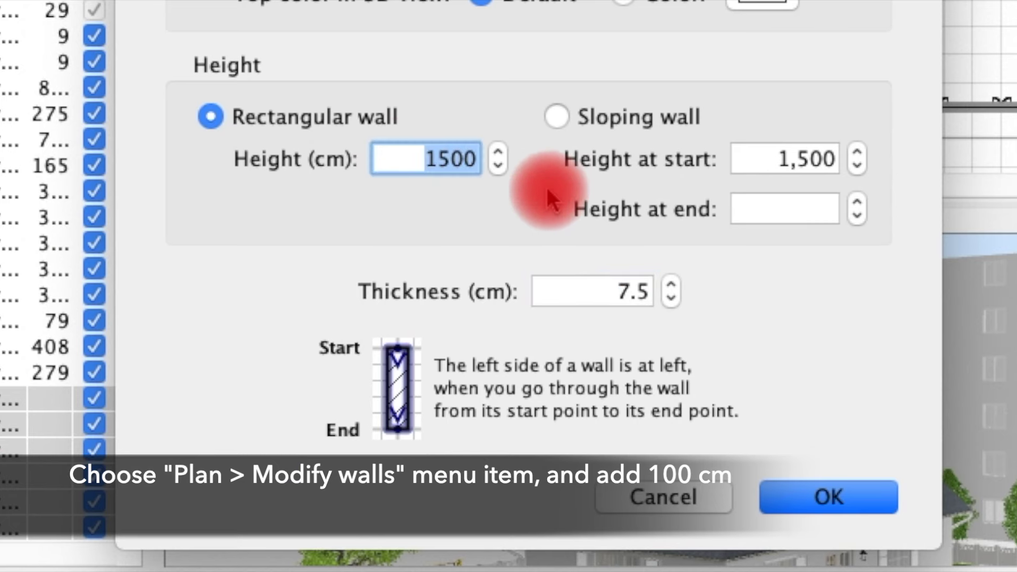
pyautogui.write('1600')
pyautogui.press('Return')
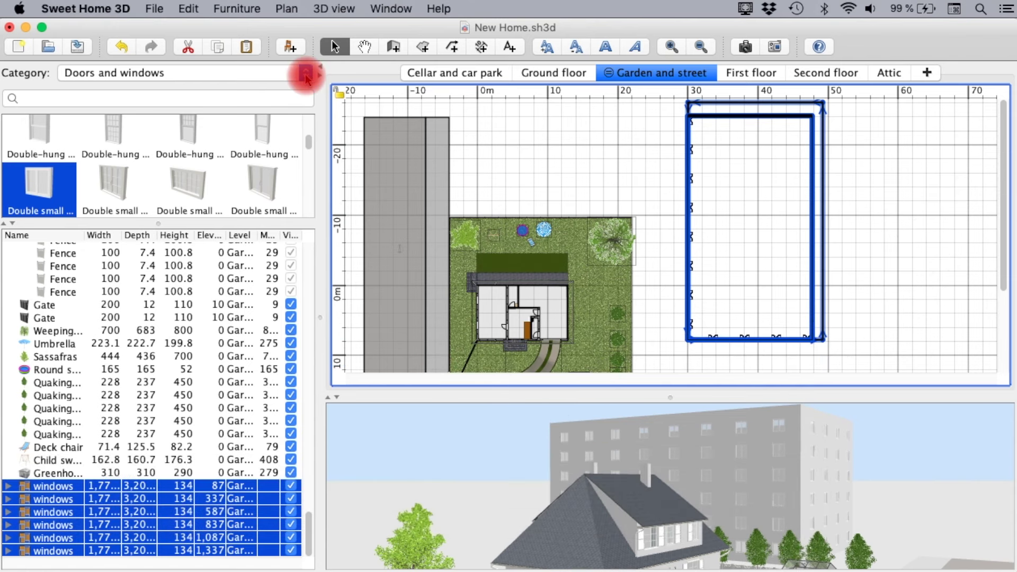
pyautogui.click(158, 98)
# Step: Add a 20 cm-high Box at 1,600 cm elevation, stretched to 1,940 × 3,370 cm over the building
pyautogui.write('box')
pyautogui.moveTo(113, 141)
pyautogui.mouseDown()
pyautogui.moveTo(627, 132)
pyautogui.moveTo(709, 141)
pyautogui.mouseUp()
pyautogui.doubleClick(710, 142)
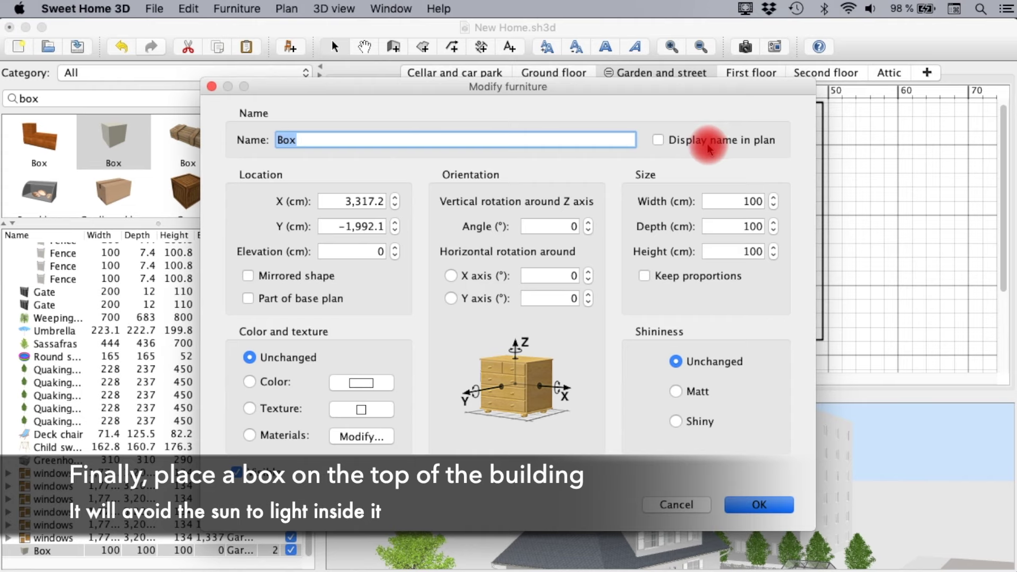
pyautogui.click(370, 251)
pyautogui.write('1600')
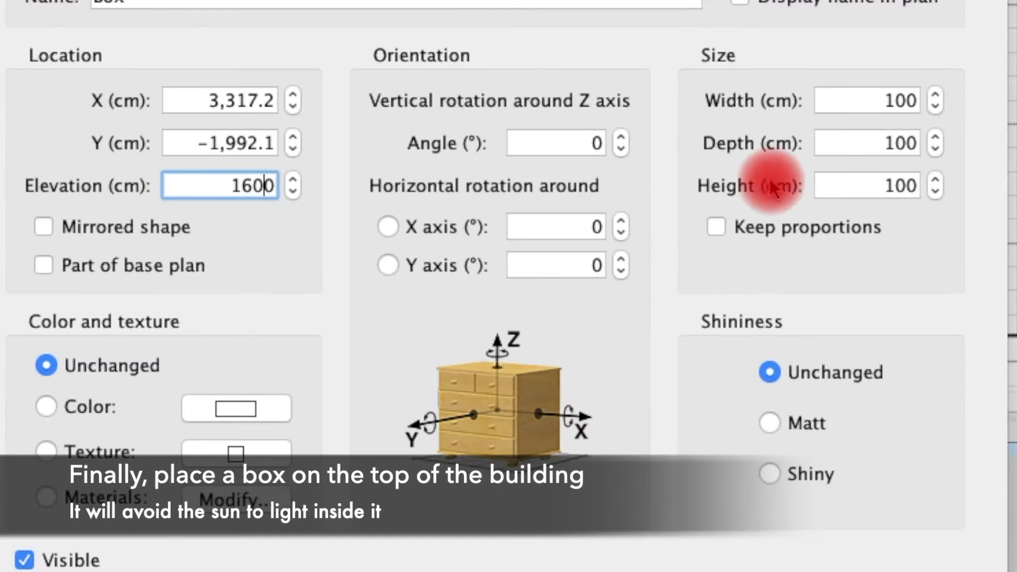
pyautogui.click(829, 186)
pyautogui.moveTo(829, 186); pyautogui.dragTo(946, 190)
pyautogui.write('20')
pyautogui.press('Return')
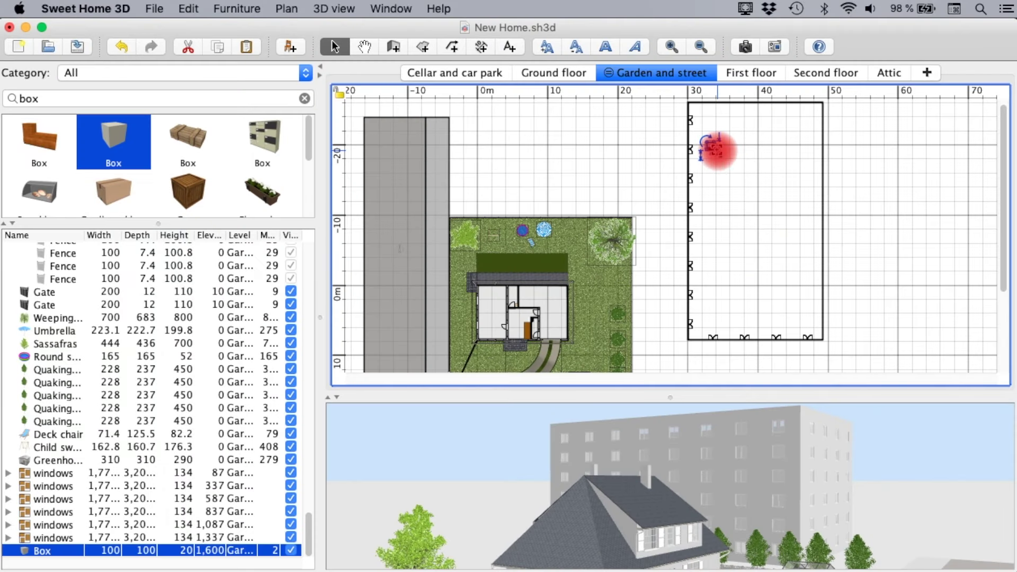
pyautogui.moveTo(714, 150); pyautogui.dragTo(778, 235)
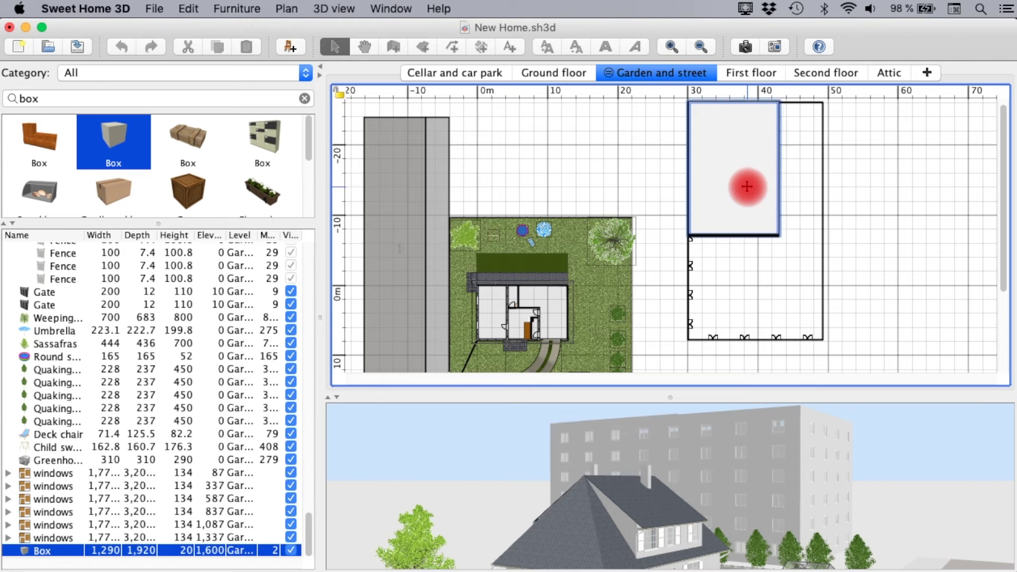
pyautogui.moveTo(779, 234)
pyautogui.mouseDown()
pyautogui.moveTo(815, 330)
pyautogui.moveTo(830, 336)
pyautogui.mouseUp()
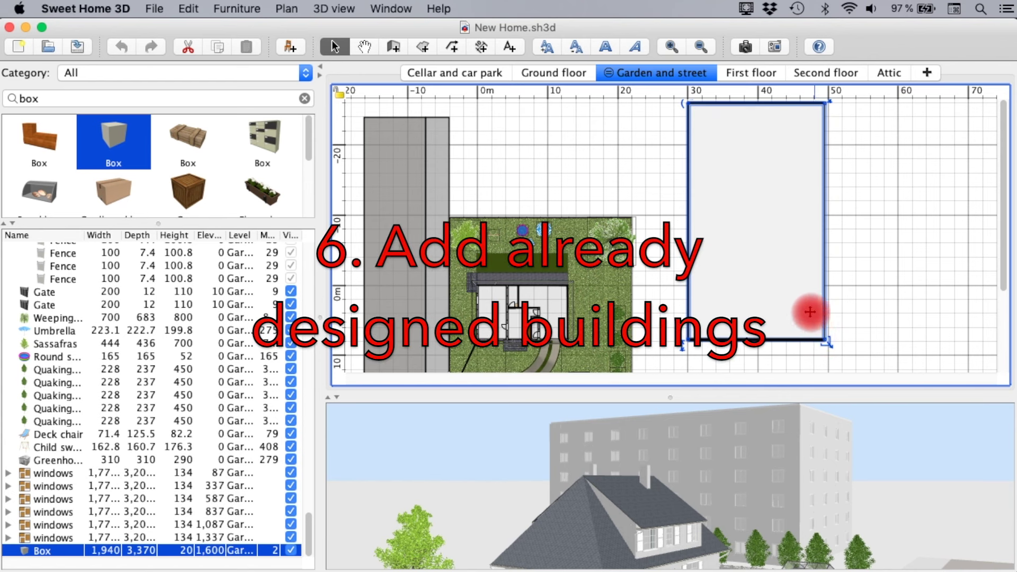
# Step: Zoom out and start a new home from the '3-Bedroom house with attic' demo
pyautogui.click(702, 49)
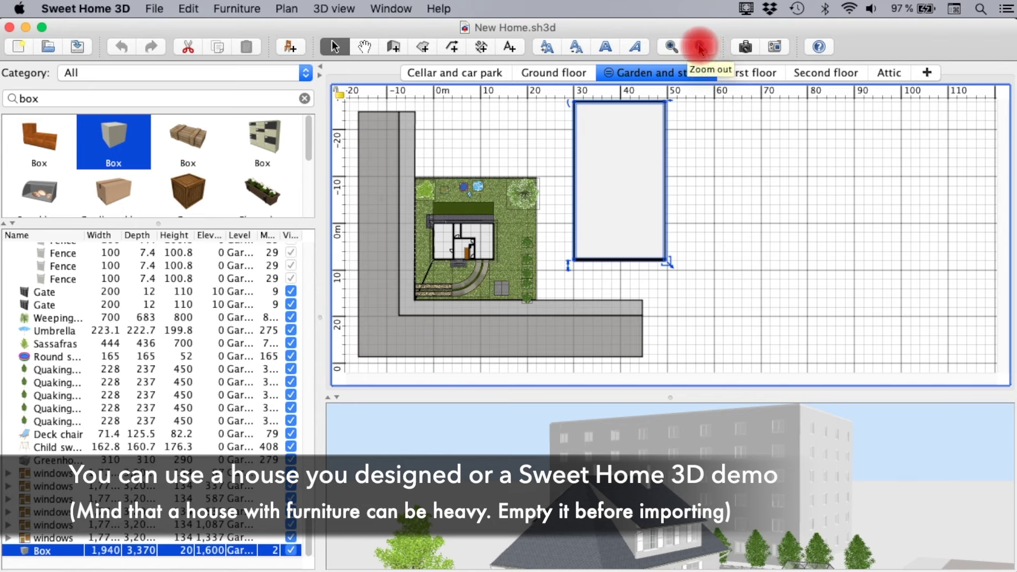
pyautogui.click(155, 9)
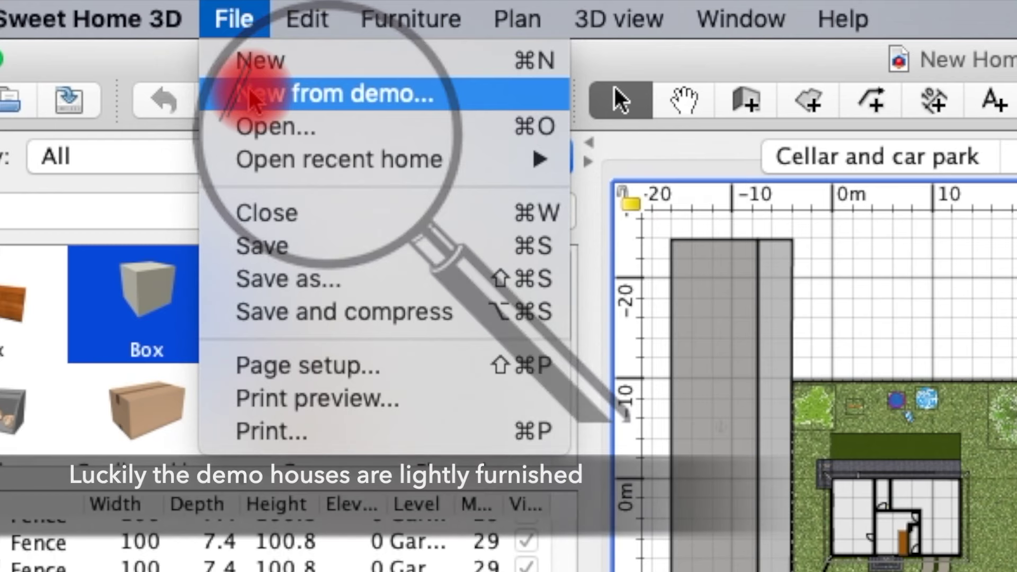
pyautogui.click(250, 95)
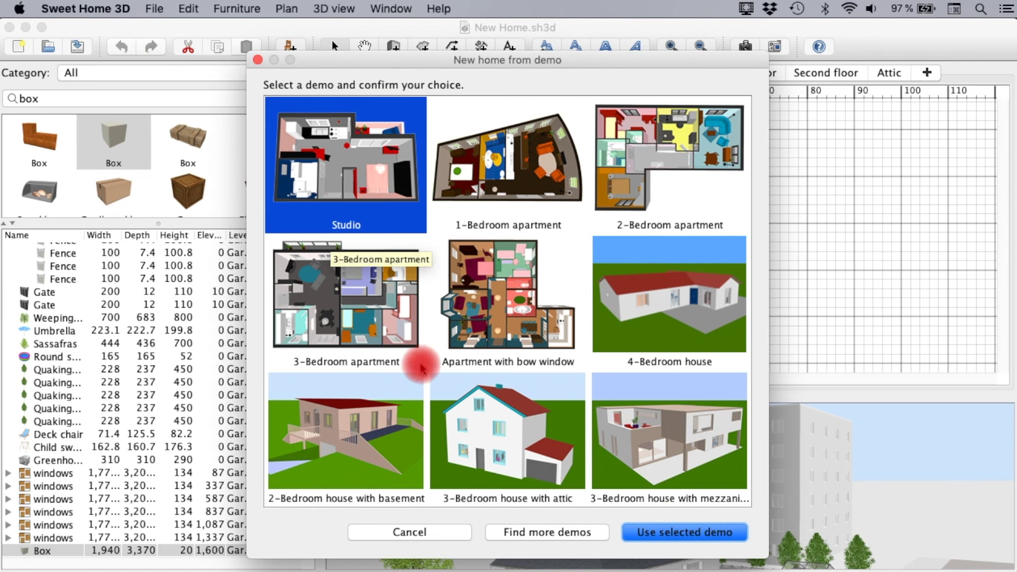
pyautogui.click(462, 413)
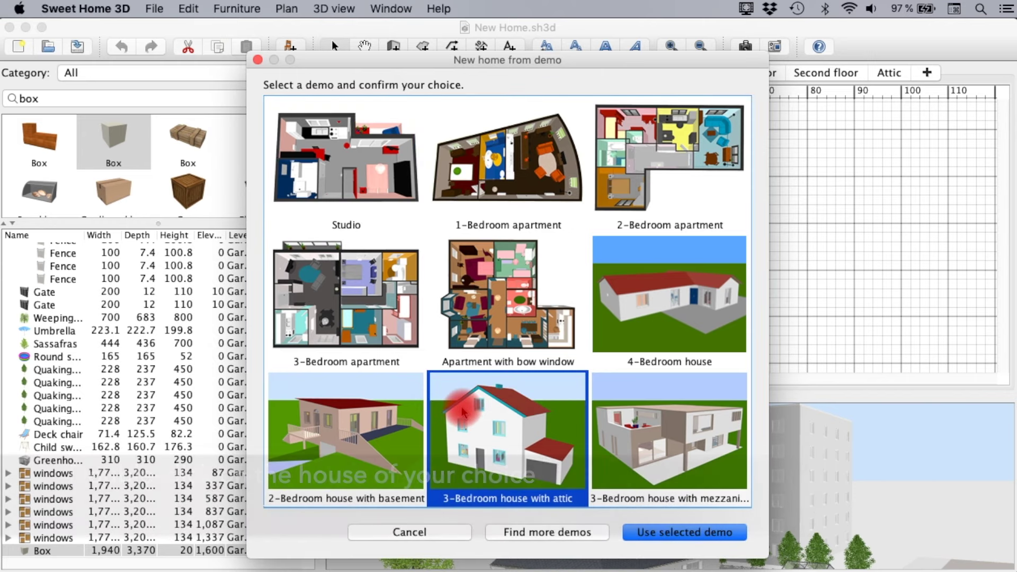
pyautogui.doubleClick(463, 413)
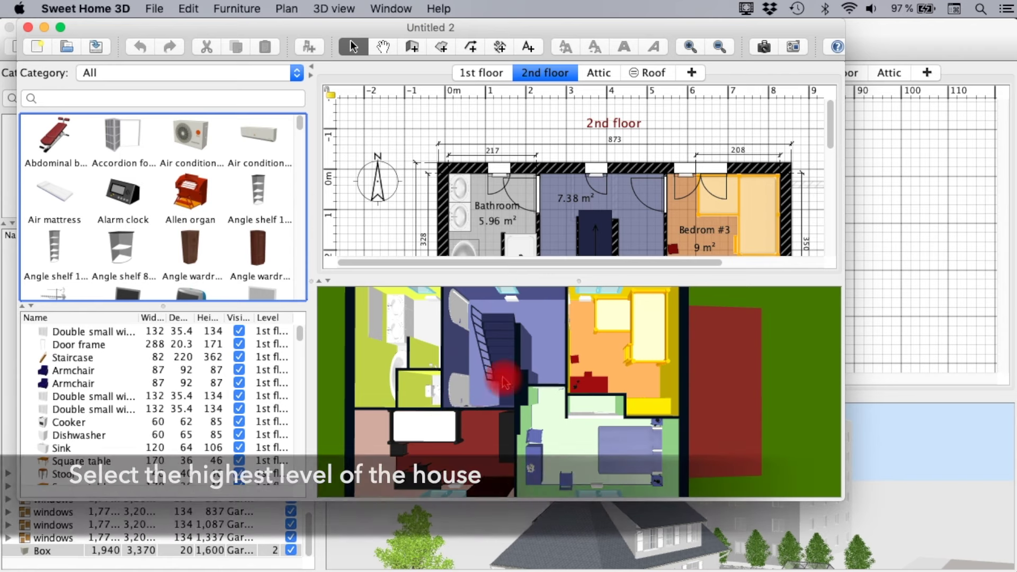
# Step: Select every item on all levels of the demo house
pyautogui.click(653, 74)
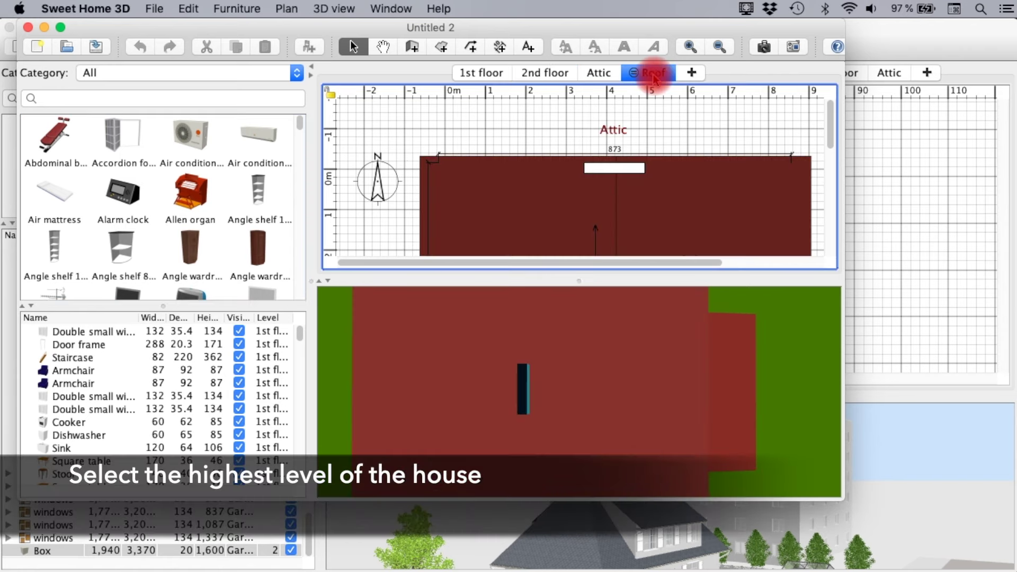
pyautogui.click(192, 9)
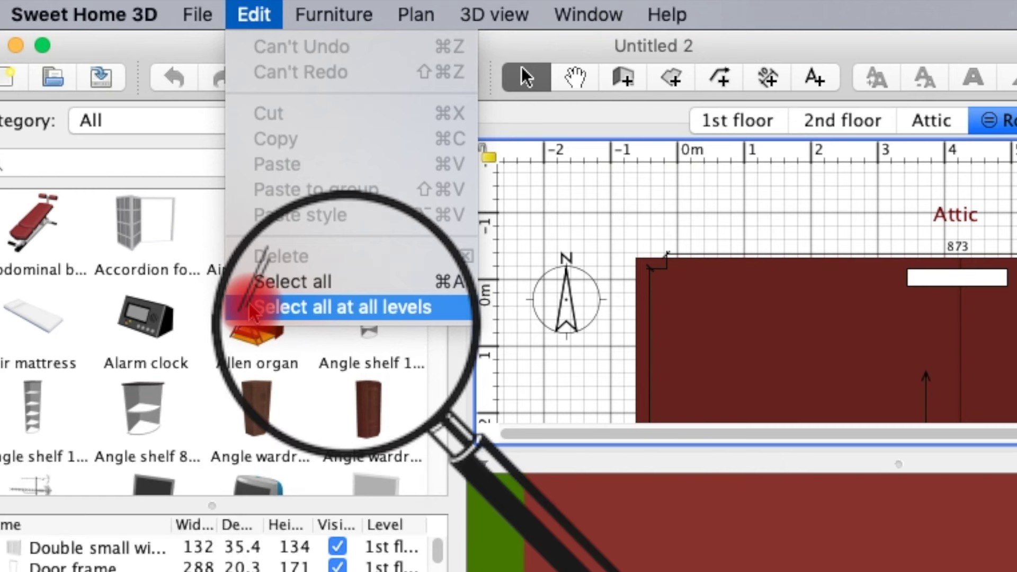
pyautogui.click(254, 313)
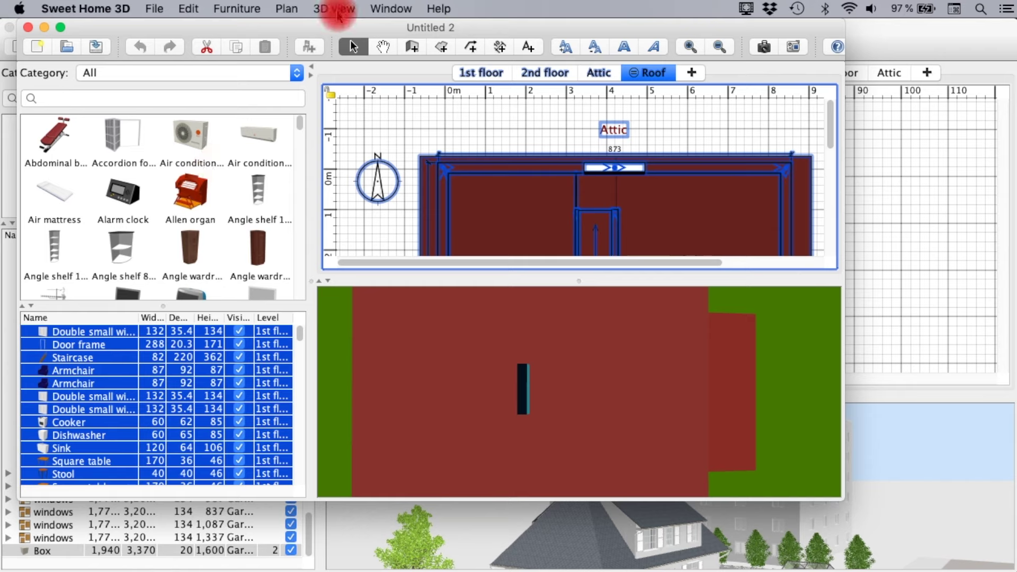
# Step: Export the selected items to an OBJ file named Decor
pyautogui.click(338, 10)
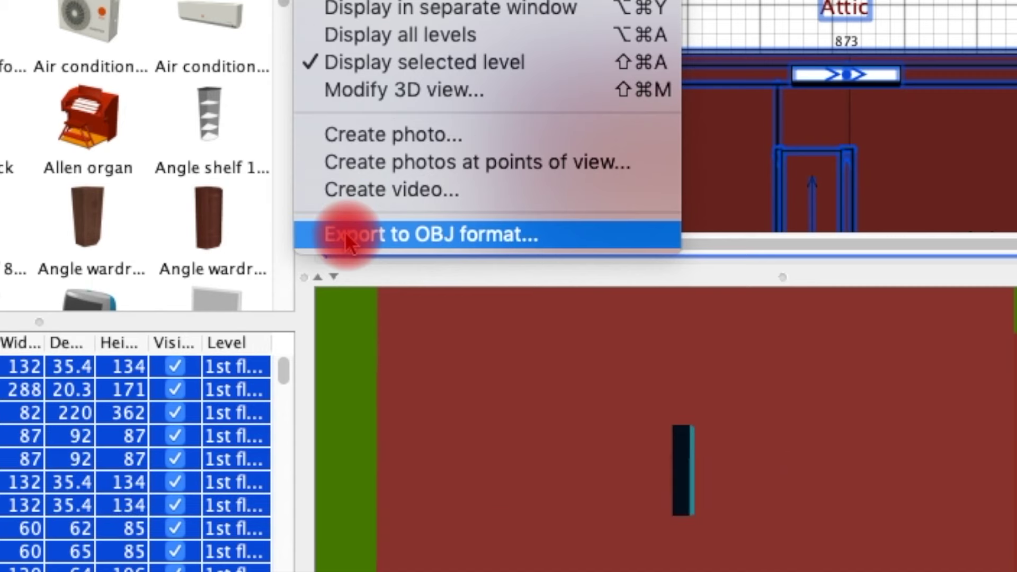
pyautogui.click(345, 233)
pyautogui.write('Decor')
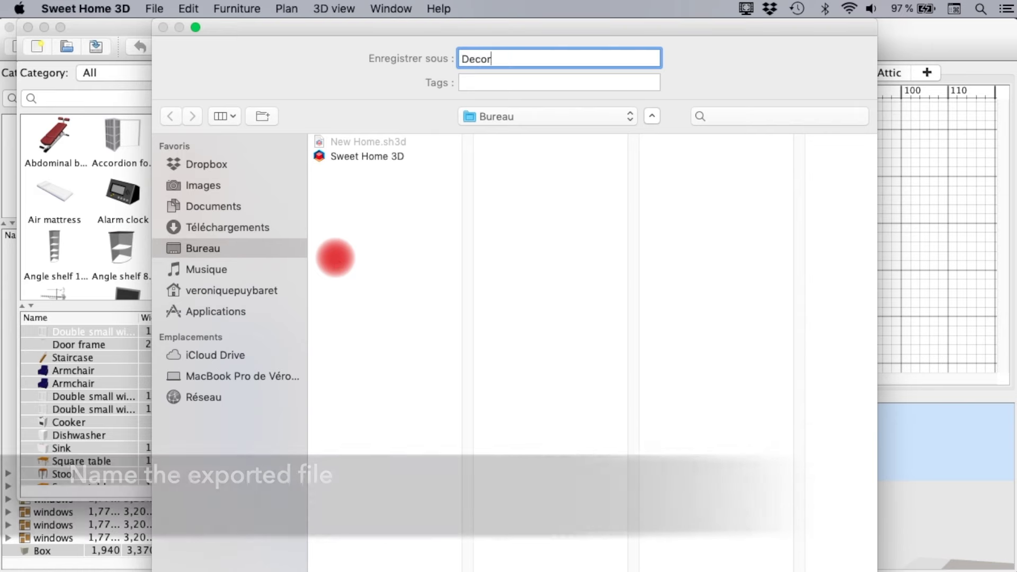
pyautogui.press('Return')
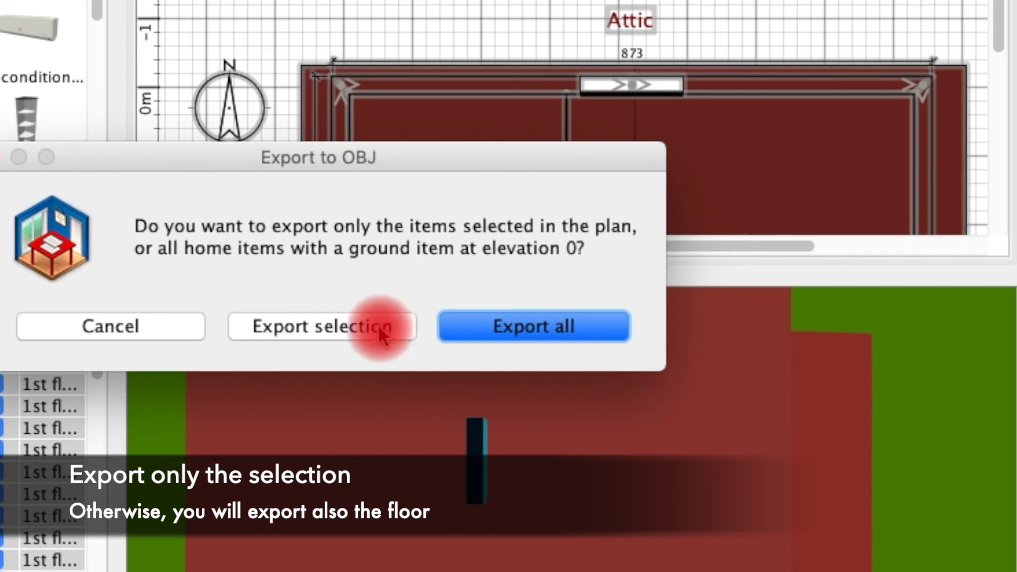
pyautogui.click(468, 314)
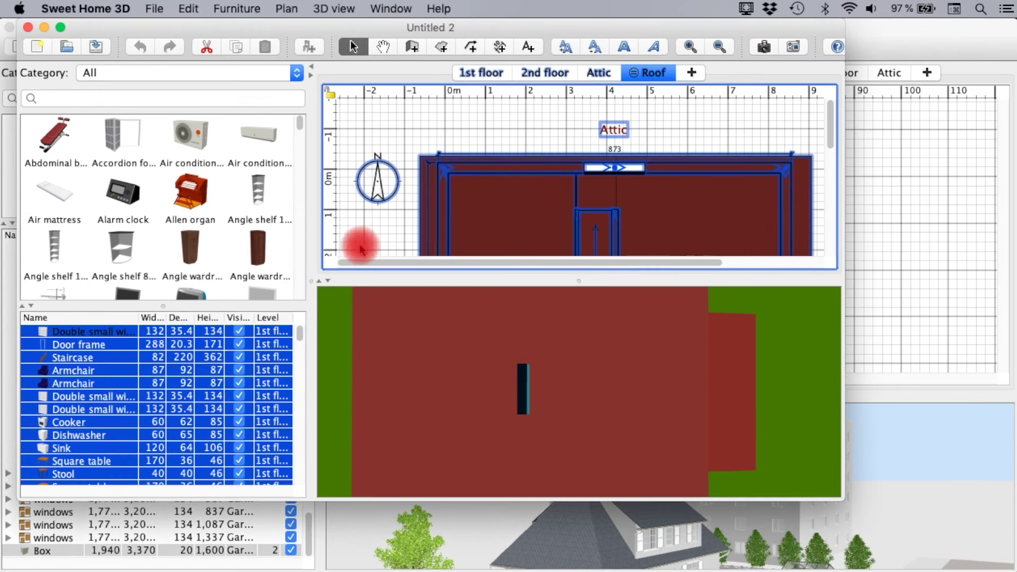
# Step: Close the demo and import Decor.obj as furniture with its default orientation, name and size
pyautogui.click(28, 30)
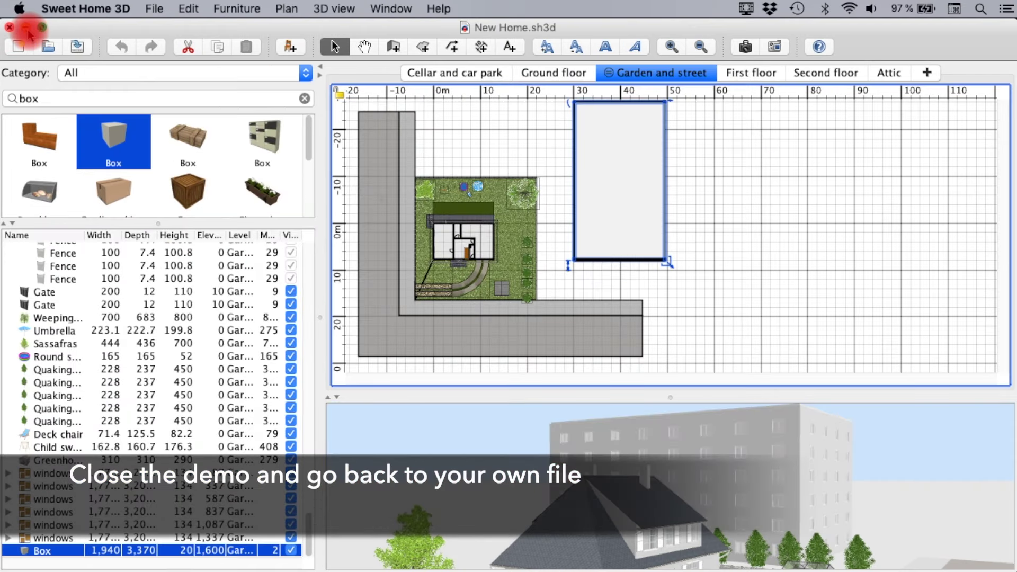
pyautogui.click(237, 9)
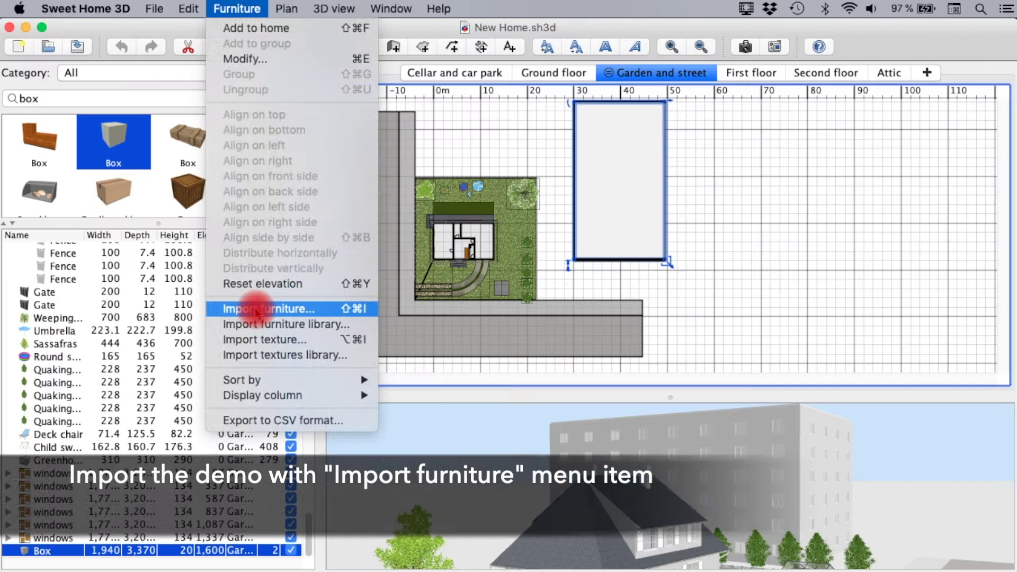
pyautogui.click(306, 250)
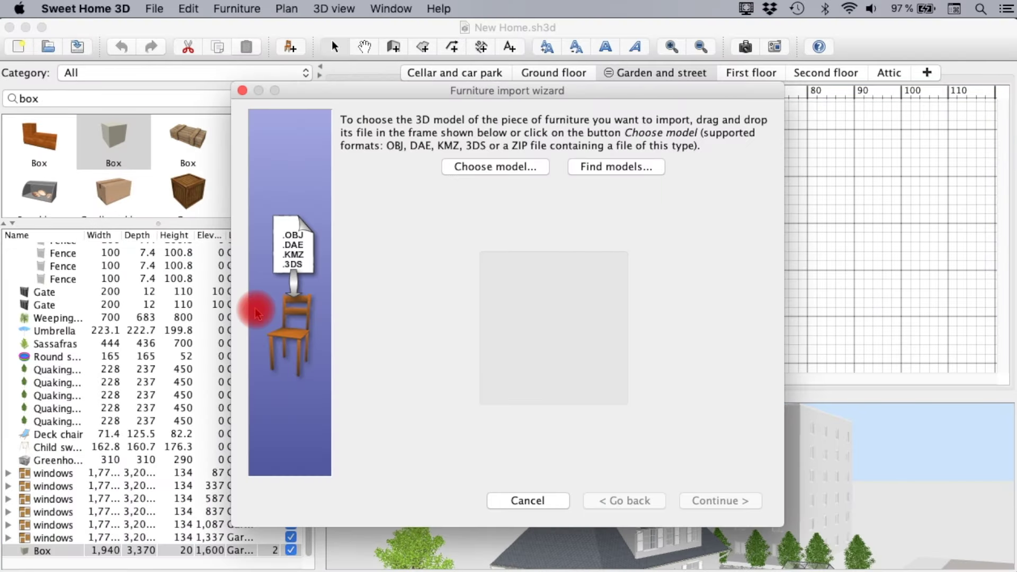
pyautogui.click(487, 173)
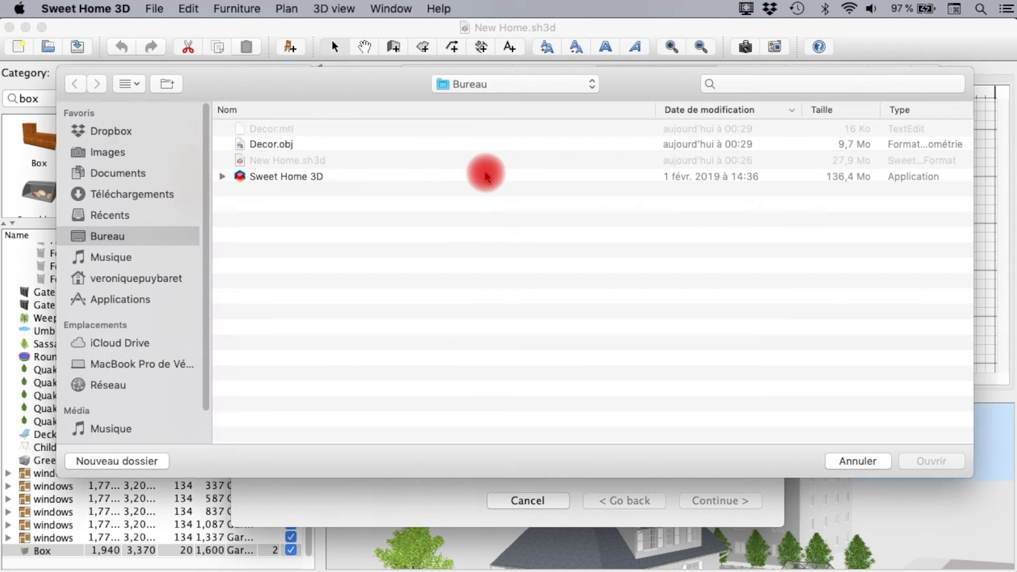
pyautogui.click(277, 147)
pyautogui.click(933, 461)
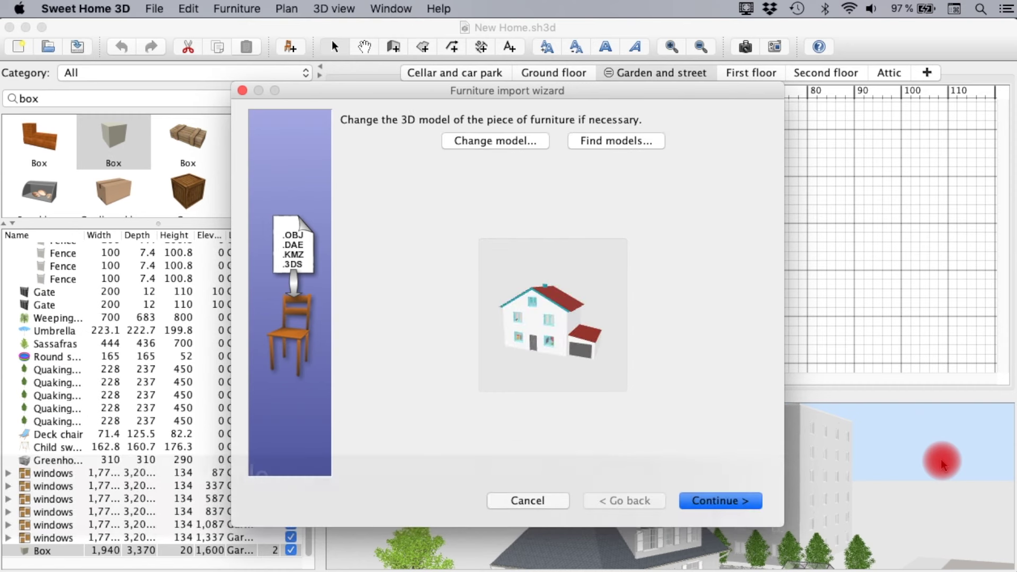
pyautogui.click(740, 503)
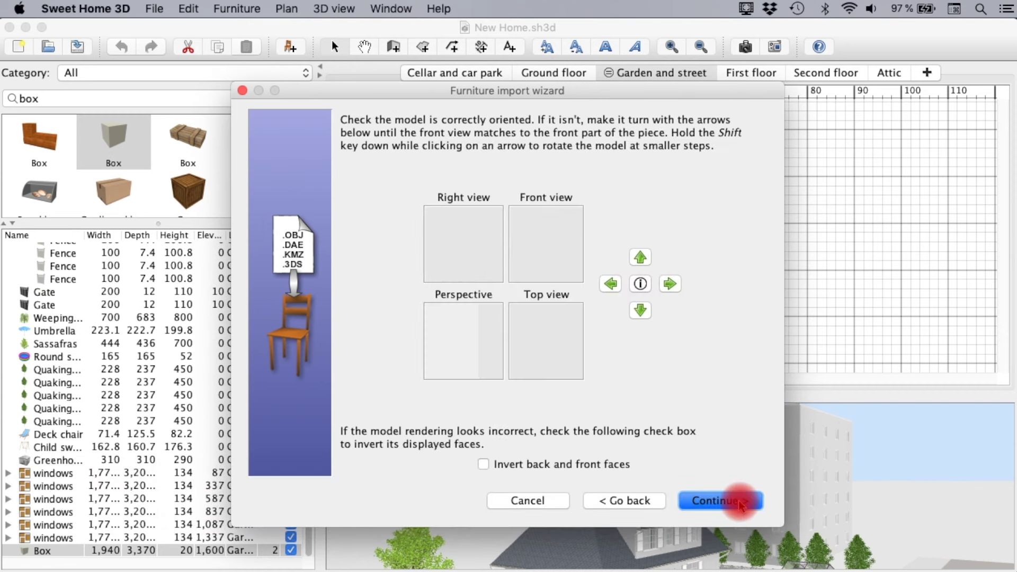
pyautogui.click(740, 503)
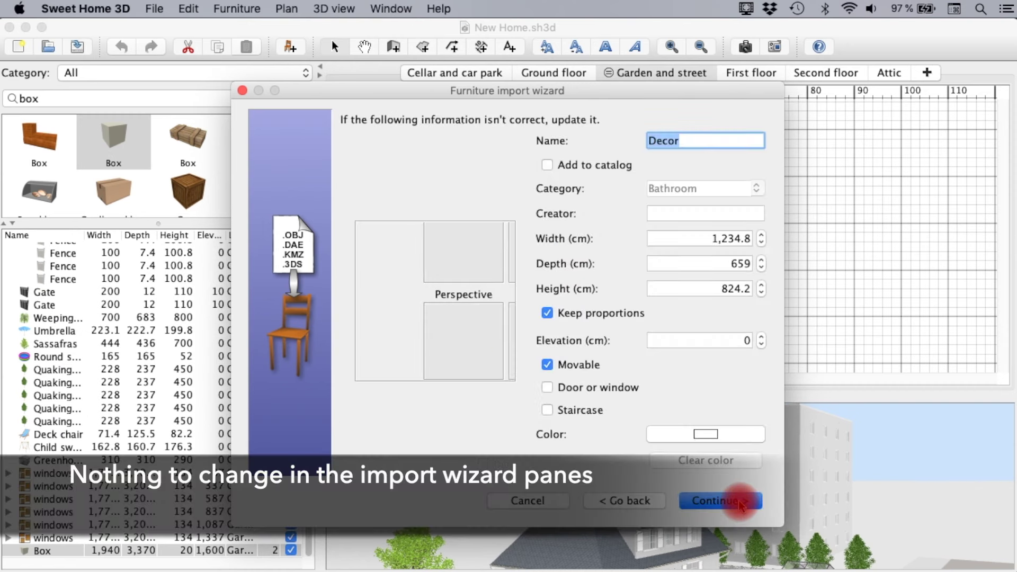
pyautogui.click(740, 503)
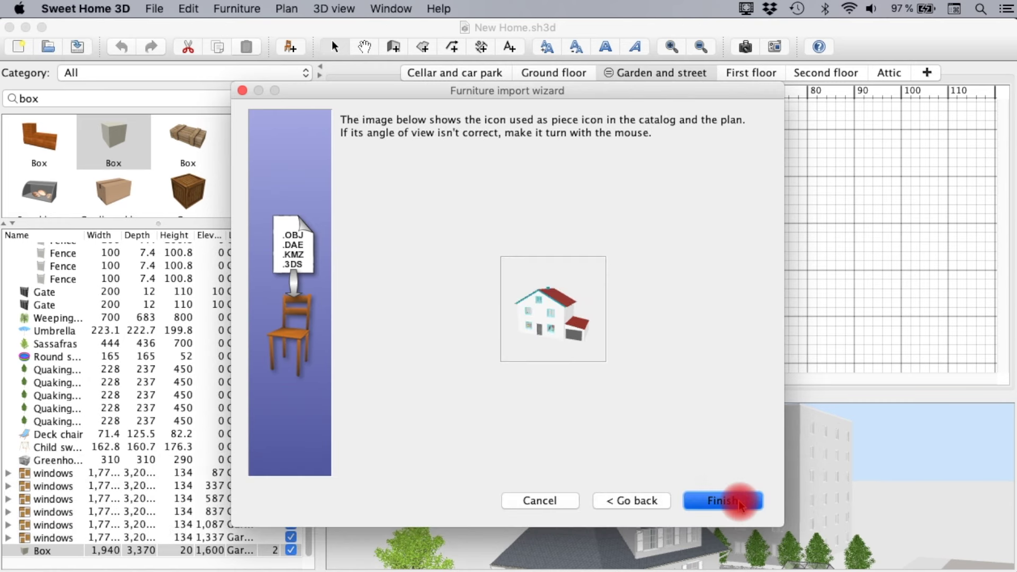
pyautogui.click(740, 503)
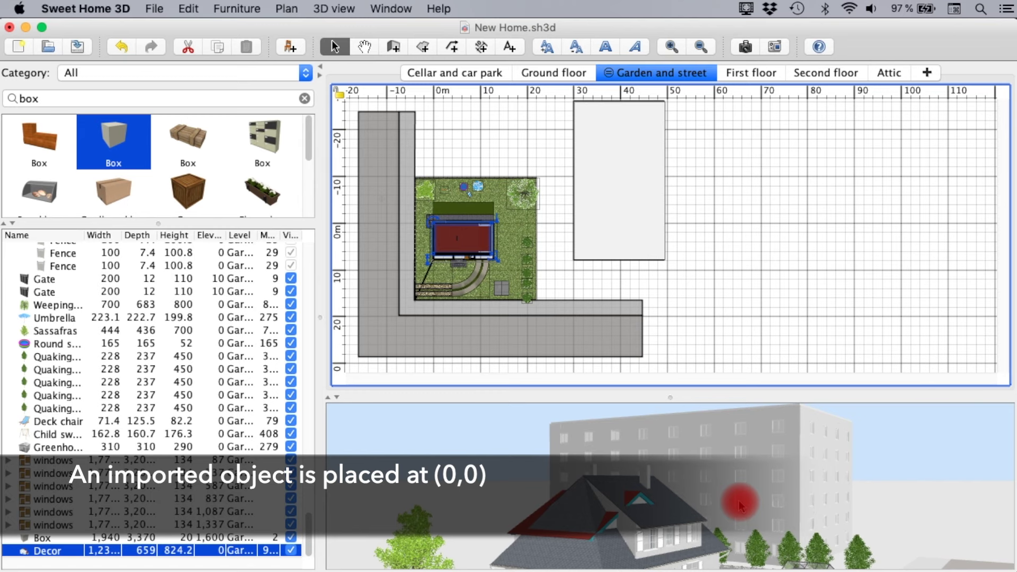
# Step: Move the Decor model just north of the garden lot and begin outlining an area around it
pyautogui.moveTo(473, 237)
pyautogui.mouseDown()
pyautogui.moveTo(446, 121)
pyautogui.moveTo(473, 119)
pyautogui.mouseUp()
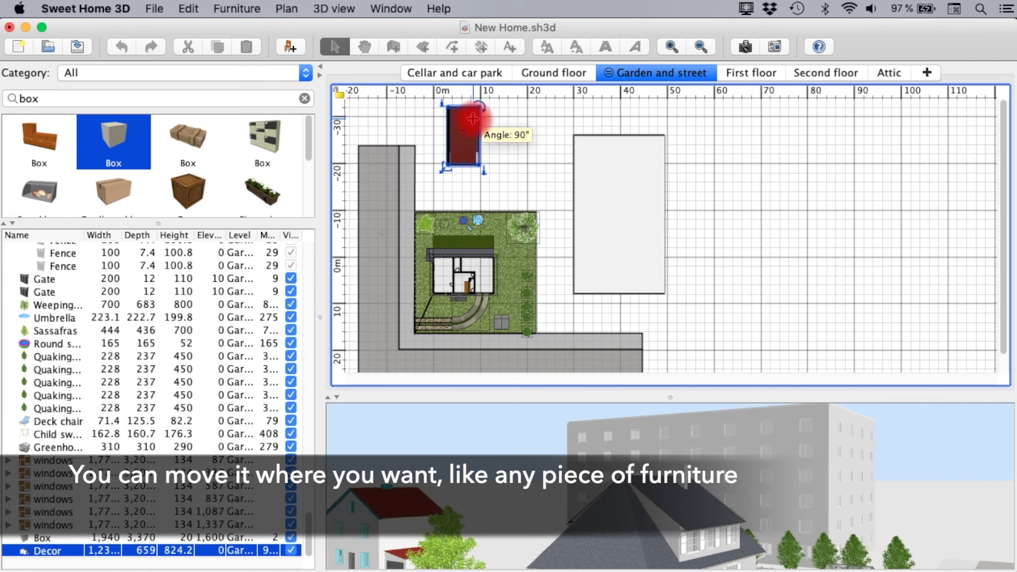
pyautogui.moveTo(473, 118); pyautogui.dragTo(475, 137)
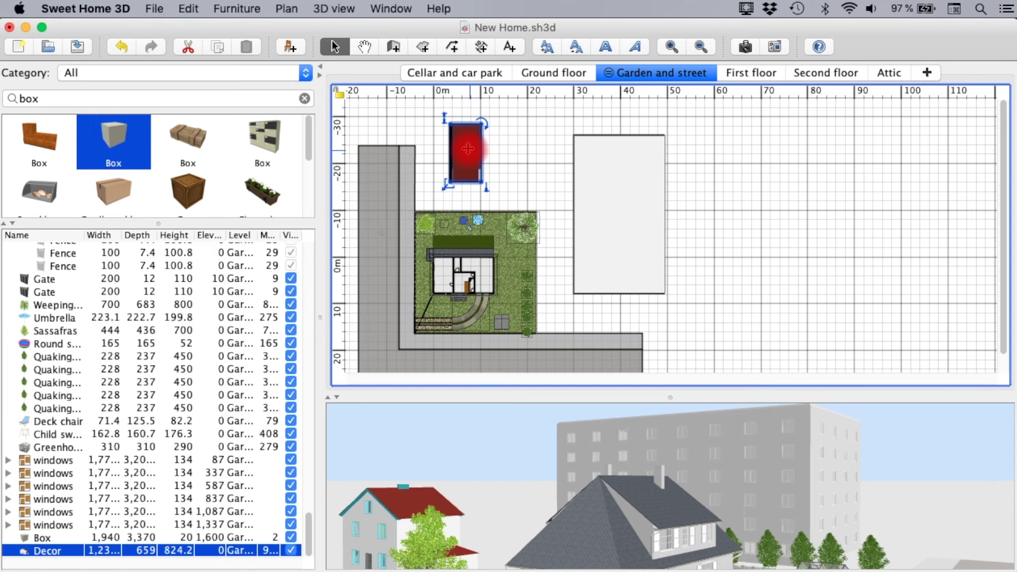
pyautogui.click(424, 50)
pyautogui.click(414, 106)
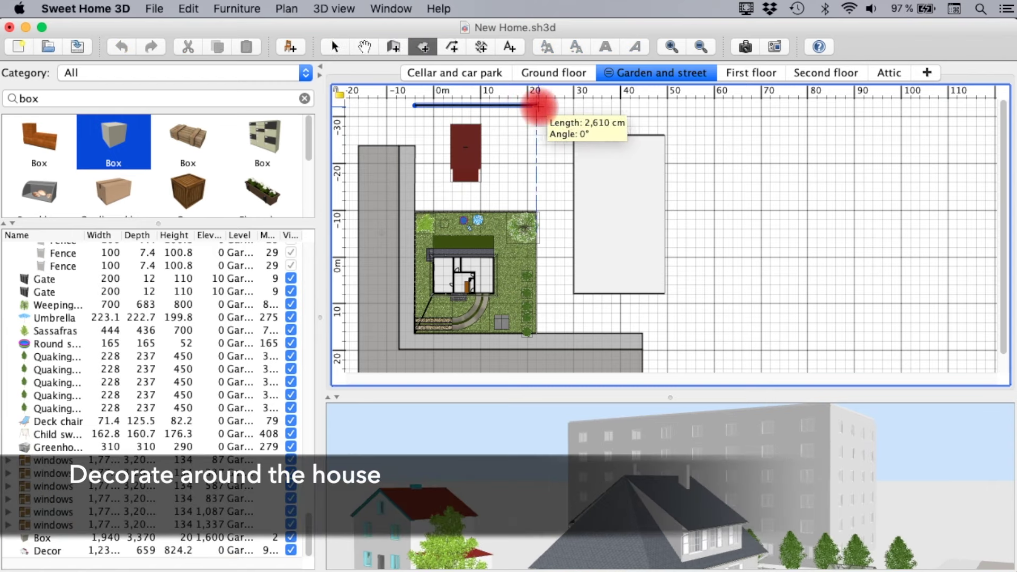
# Step: Finish the room outline enclosing the Decor model's lot
pyautogui.click(537, 106)
pyautogui.click(536, 211)
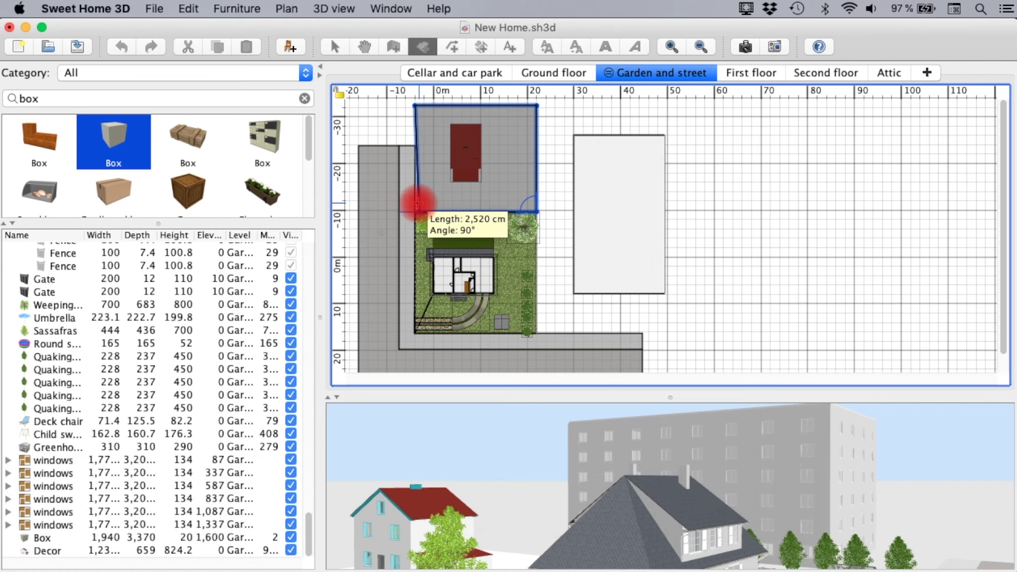
pyautogui.doubleClick(418, 203)
# Step: Give the new room's floor the recent grass texture
pyautogui.click(286, 9)
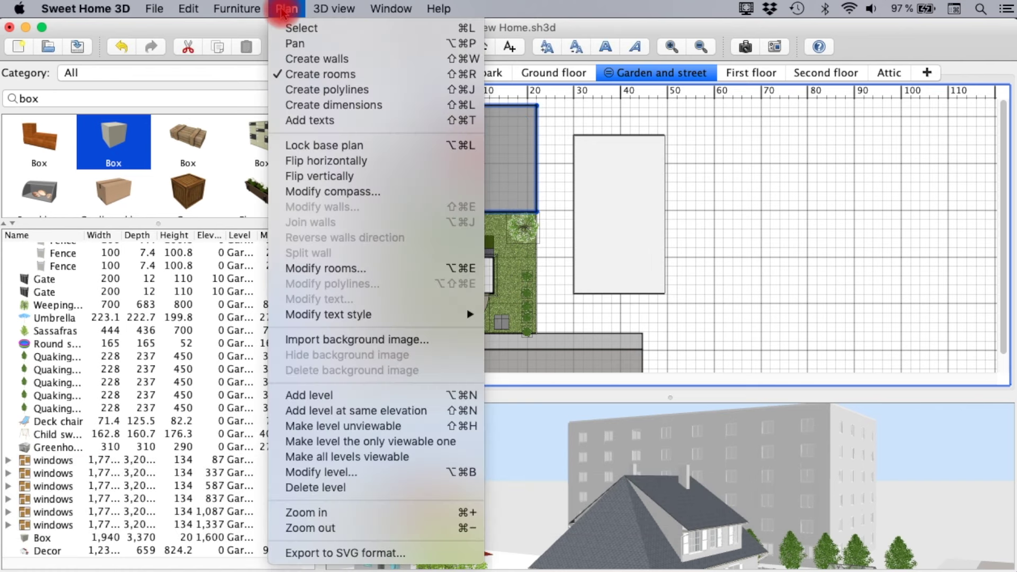
pyautogui.click(334, 268)
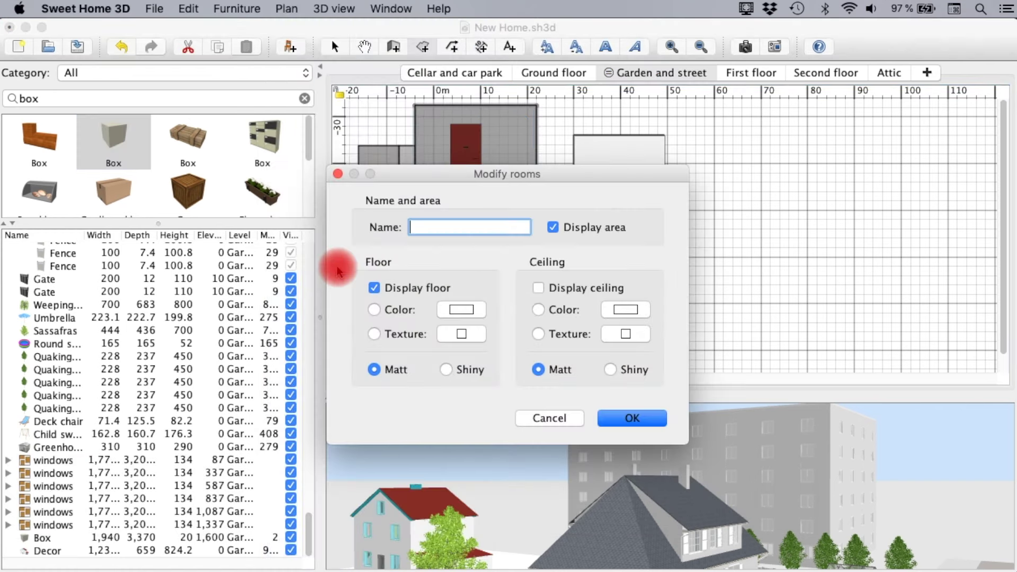
pyautogui.click(461, 333)
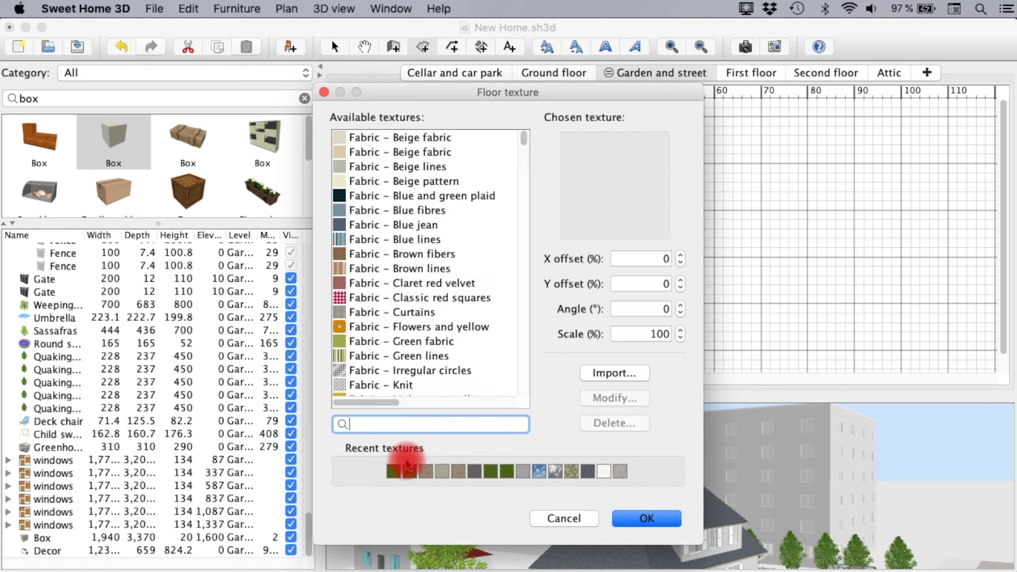
pyautogui.click(406, 474)
pyautogui.click(647, 518)
pyautogui.click(644, 416)
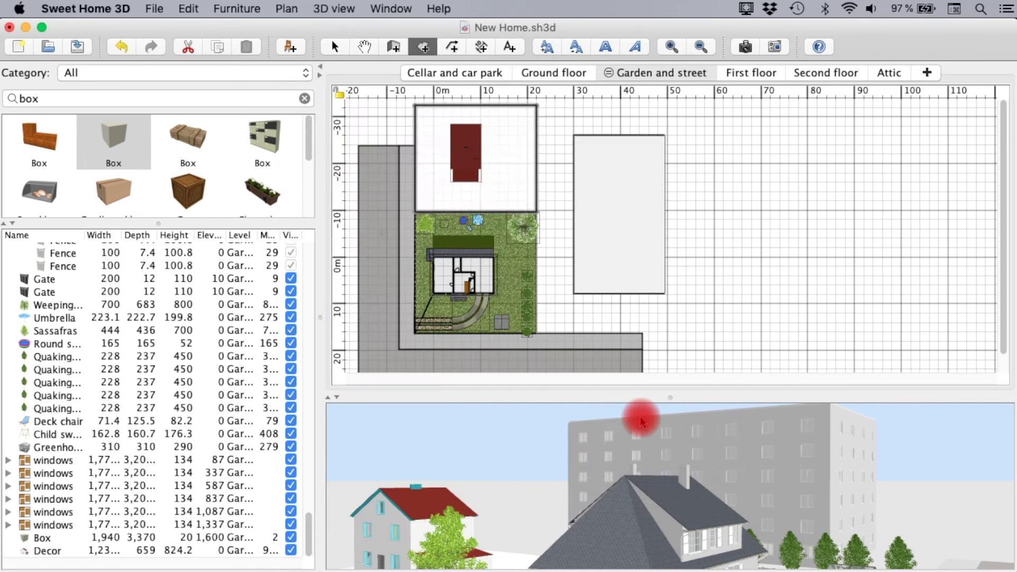
# Step: Orbit the 3D view over the garden and return to Select mode
pyautogui.moveTo(641, 421)
pyautogui.mouseDown()
pyautogui.moveTo(669, 396)
pyautogui.moveTo(672, 189)
pyautogui.mouseUp()
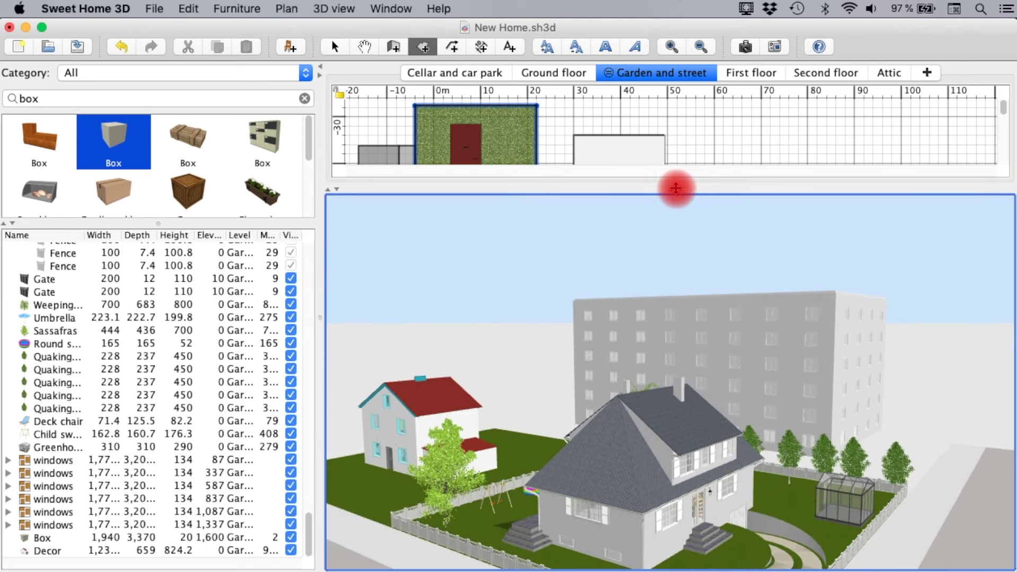
pyautogui.moveTo(641, 378)
pyautogui.mouseDown()
pyautogui.moveTo(609, 367)
pyautogui.moveTo(641, 380)
pyautogui.mouseUp()
pyautogui.moveTo(1004, 111); pyautogui.dragTo(1001, 142)
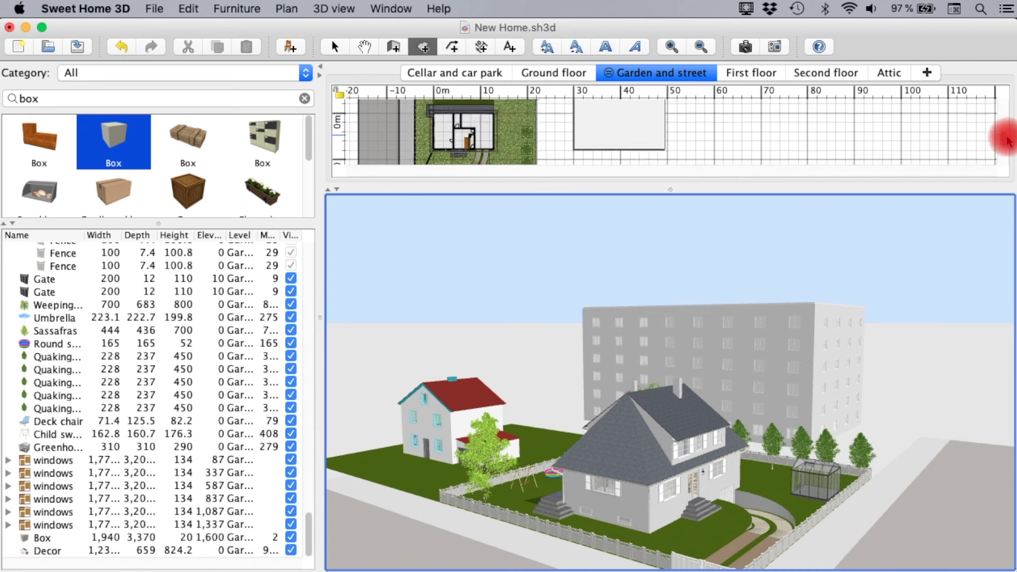
pyautogui.click(337, 47)
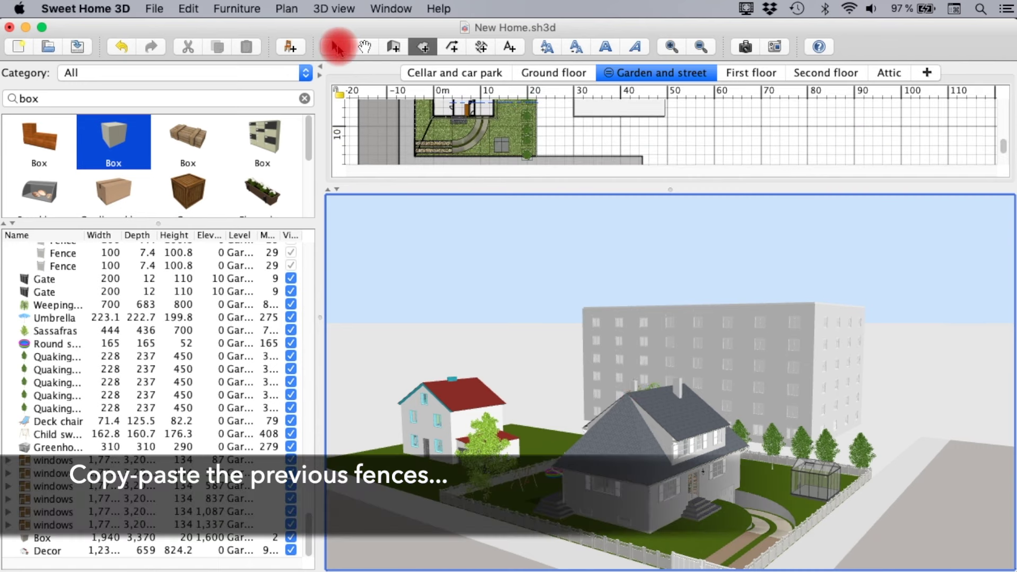
# Step: Duplicate the fence group and move the copy to the neighbours' lot edge
pyautogui.click(511, 127)
pyautogui.click(536, 129)
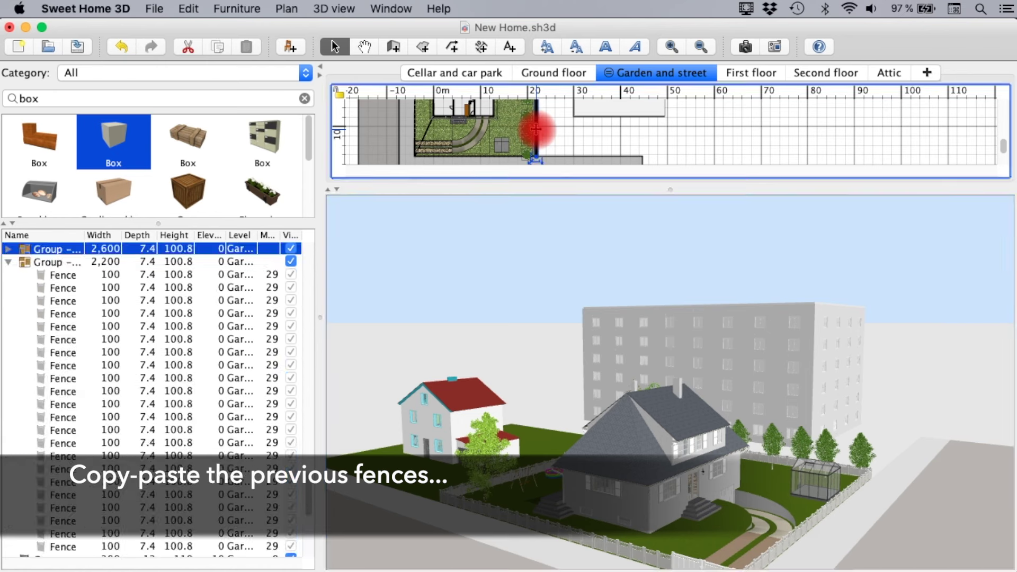
pyautogui.press('super+c')
pyautogui.press('super+v')
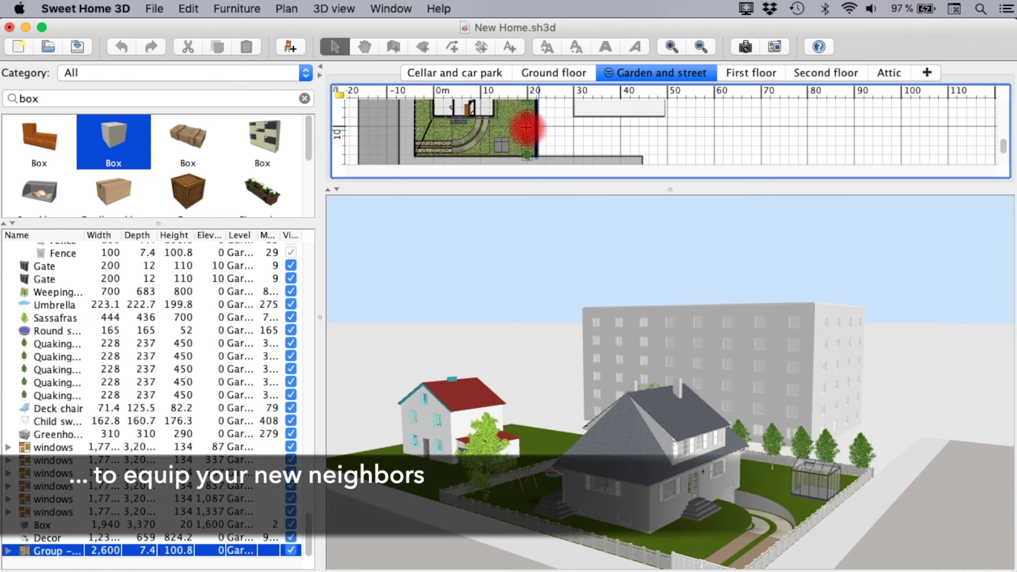
pyautogui.click(421, 75)
pyautogui.click(418, 143)
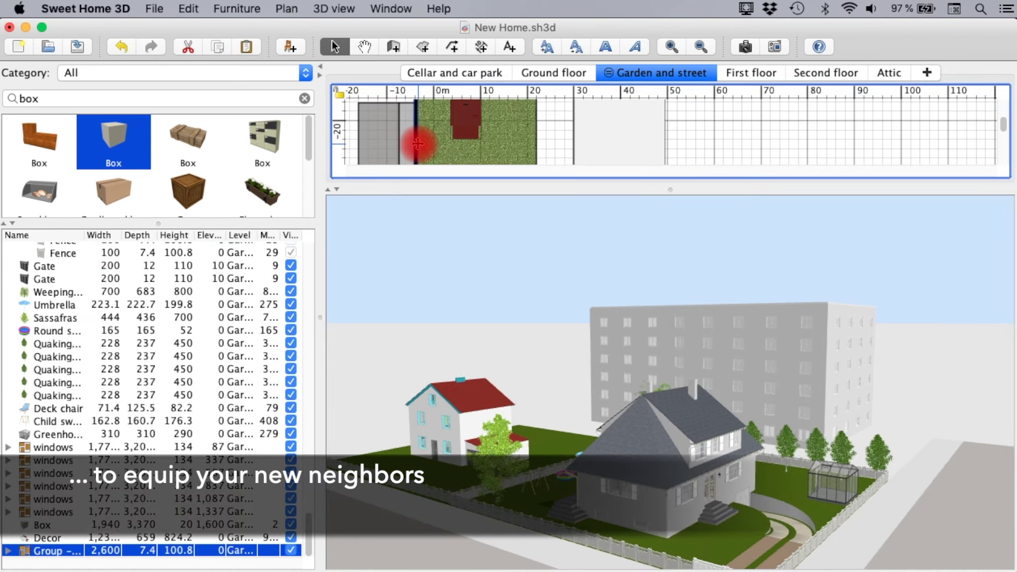
pyautogui.moveTo(418, 143); pyautogui.dragTo(378, 141)
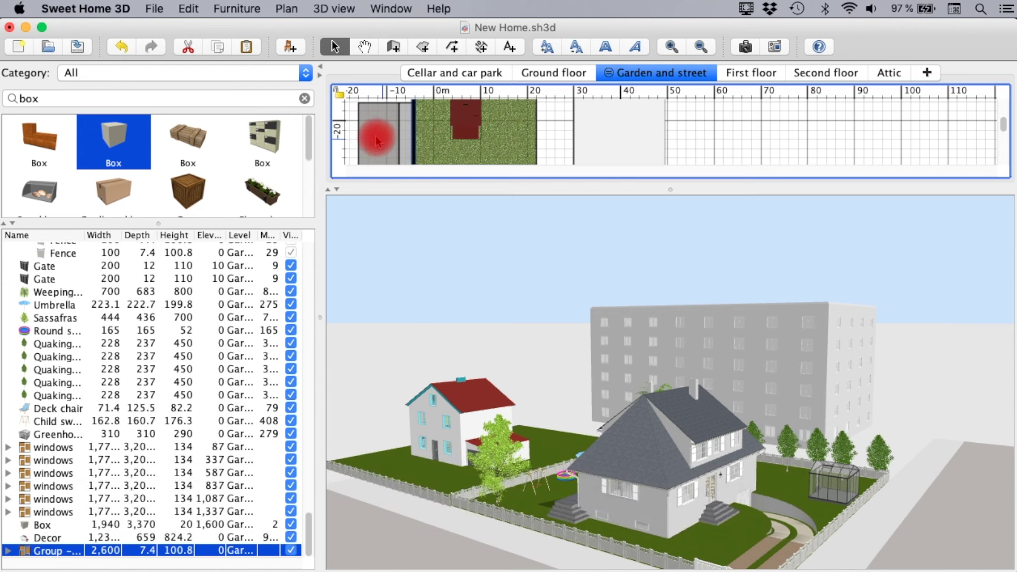
# Step: Place a Ford Focus from the Vehicles category beside the street
pyautogui.click(305, 73)
pyautogui.click(32, 241)
pyautogui.click(302, 99)
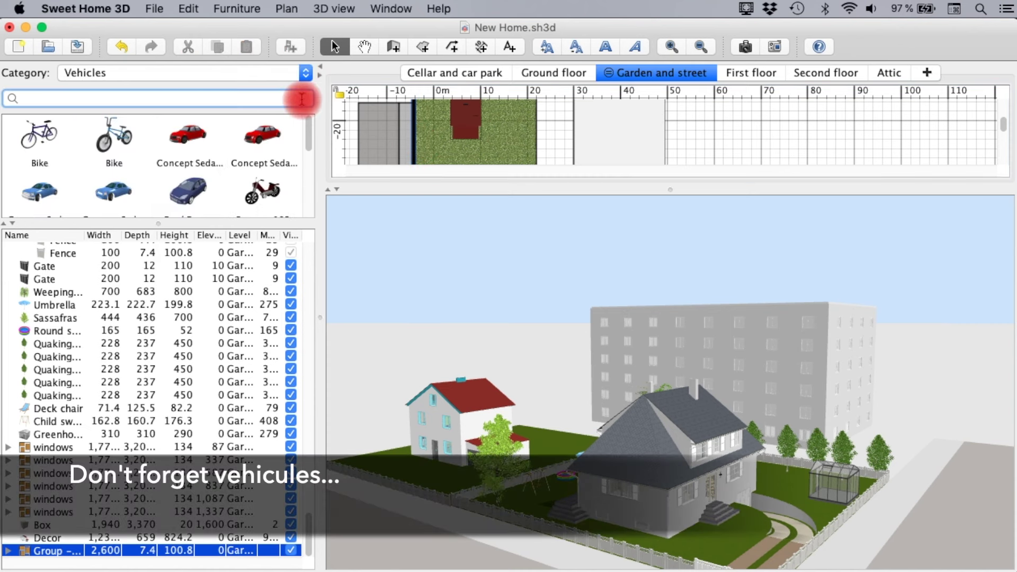
pyautogui.moveTo(188, 192); pyautogui.dragTo(396, 113)
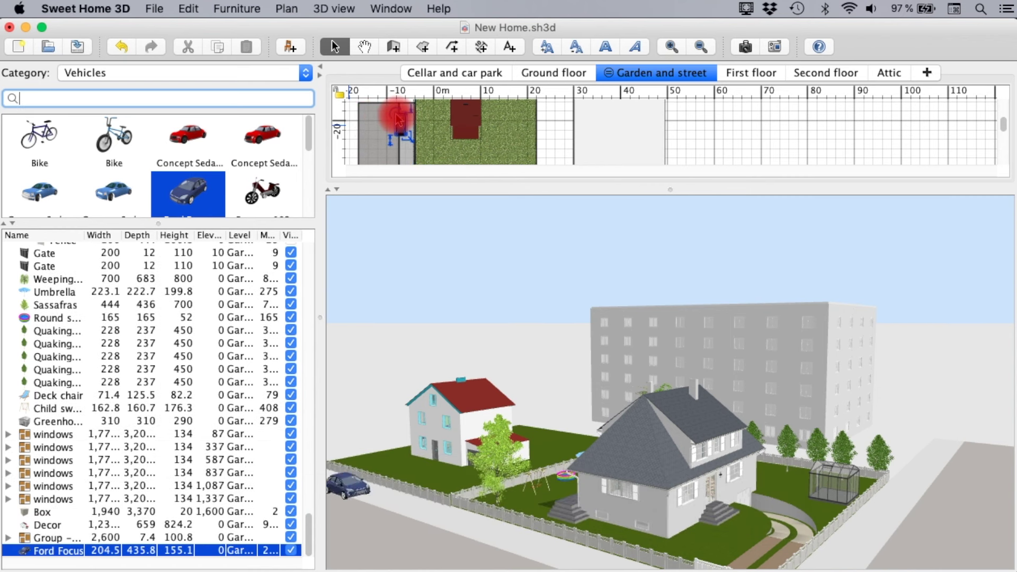
pyautogui.click(351, 6)
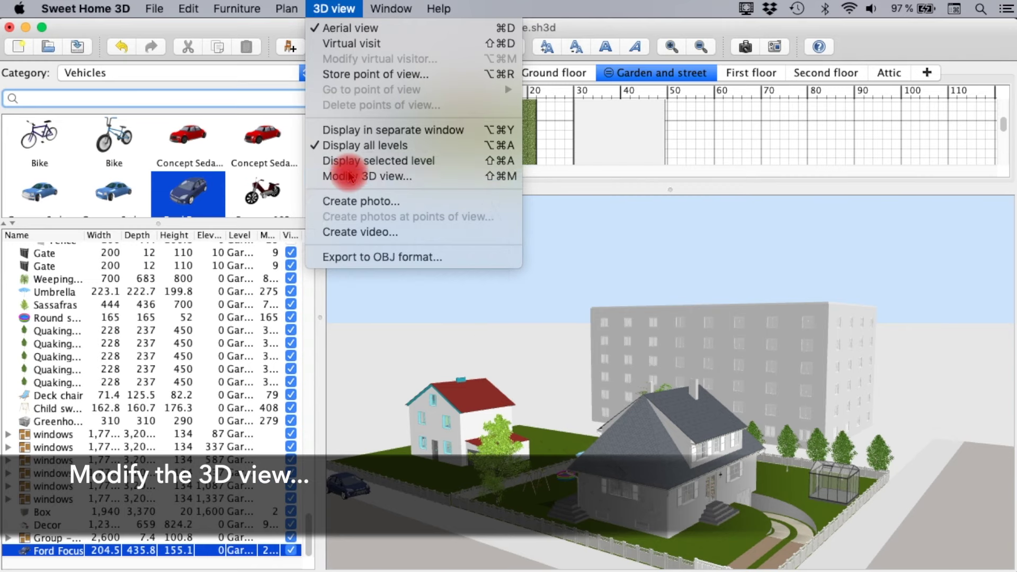
# Step: Set the 3D view sky to the 'Sky - Cloudy' texture and switch to Virtual visit
pyautogui.click(336, 257)
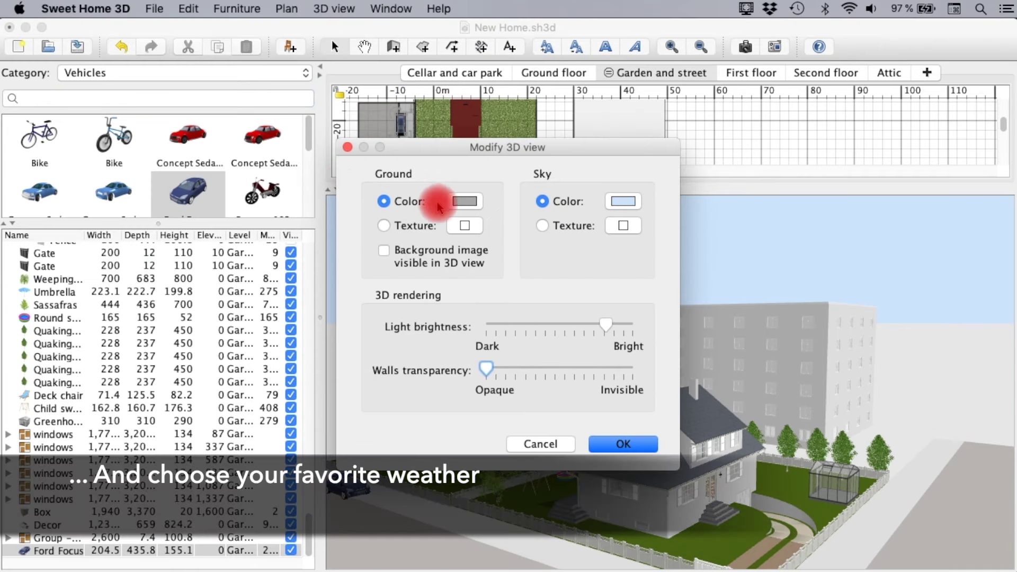
pyautogui.click(625, 226)
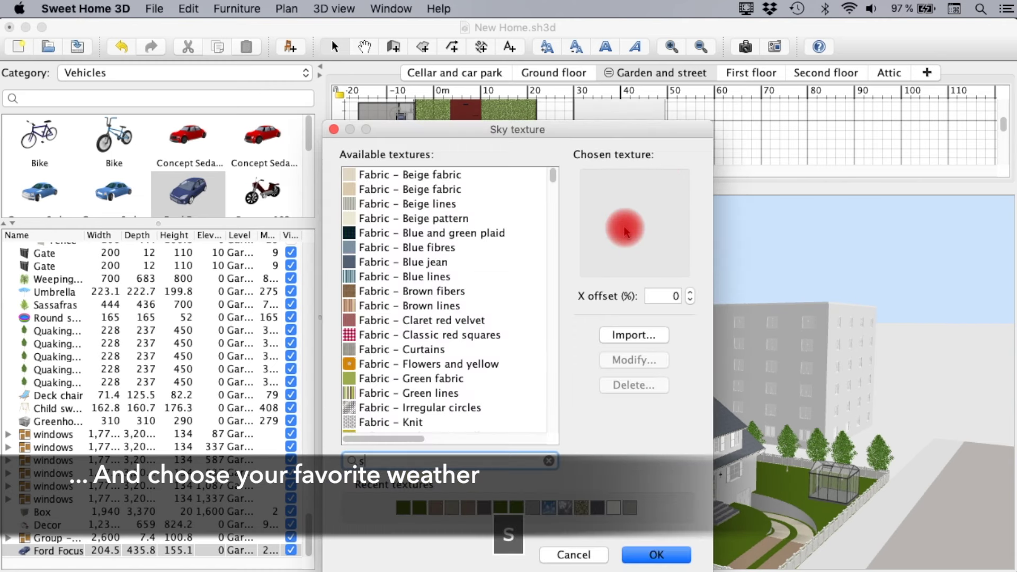
pyautogui.write('sky')
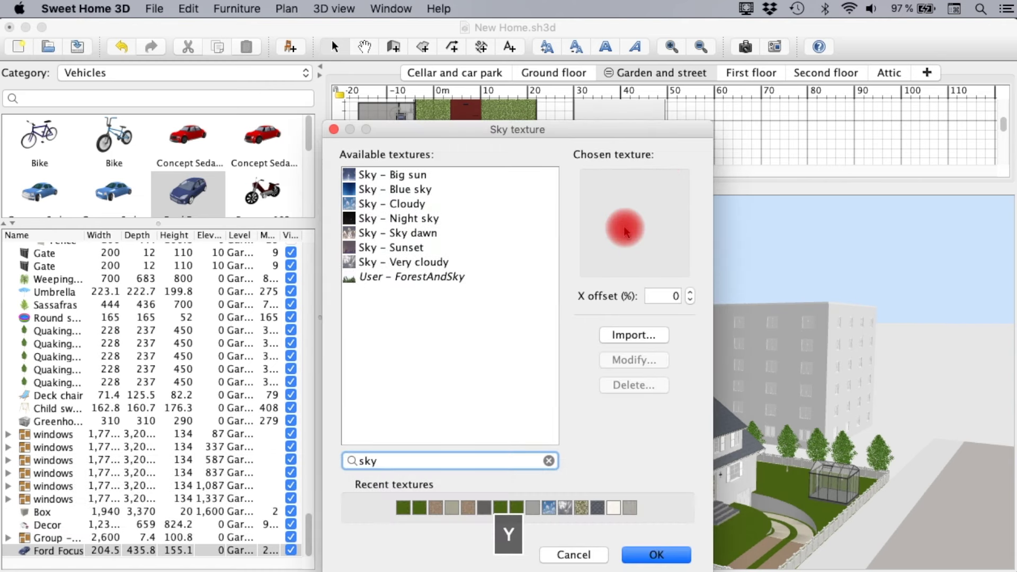
pyautogui.click(425, 206)
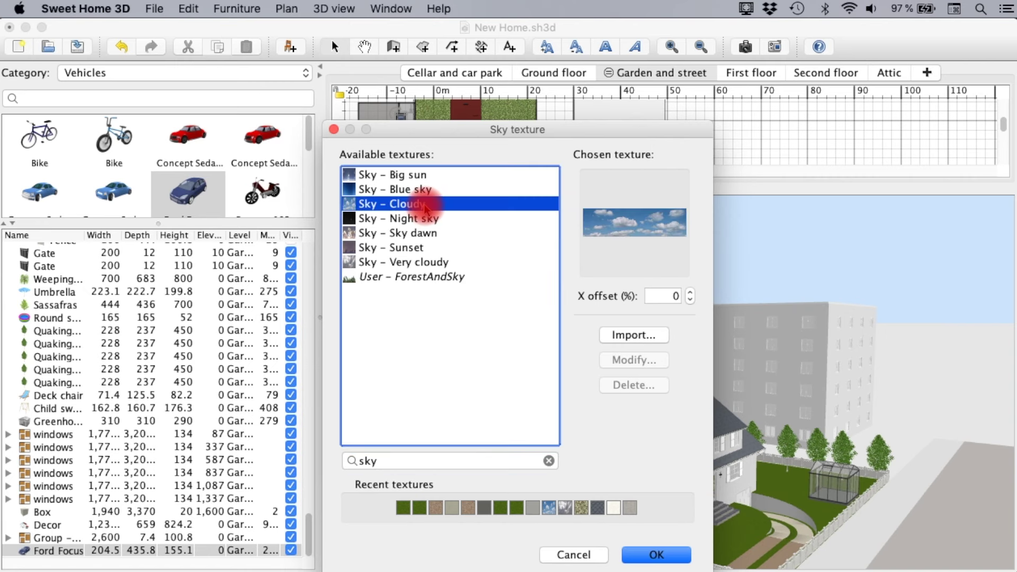
pyautogui.press('Return')
pyautogui.click(698, 439)
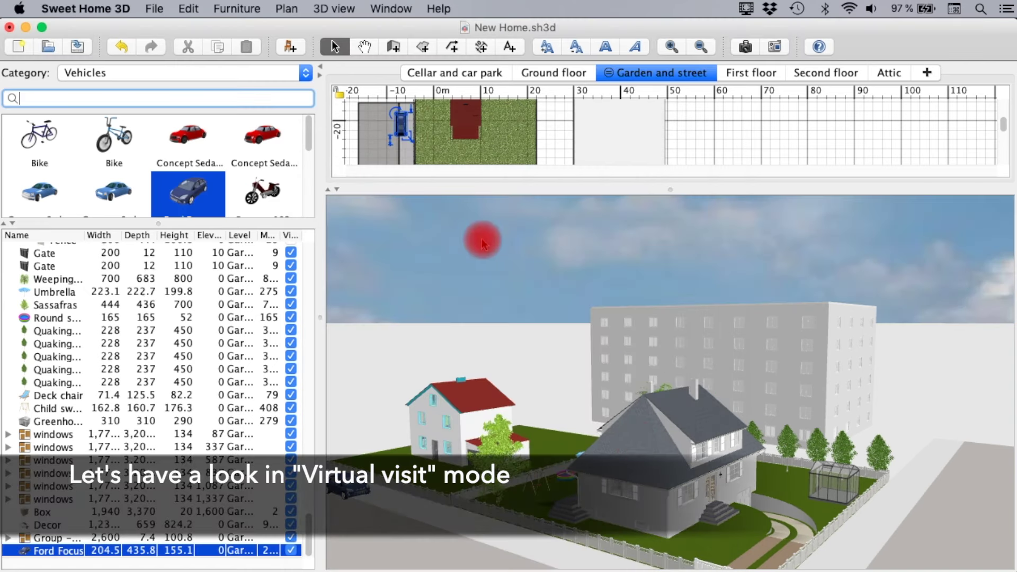
pyautogui.click(333, 8)
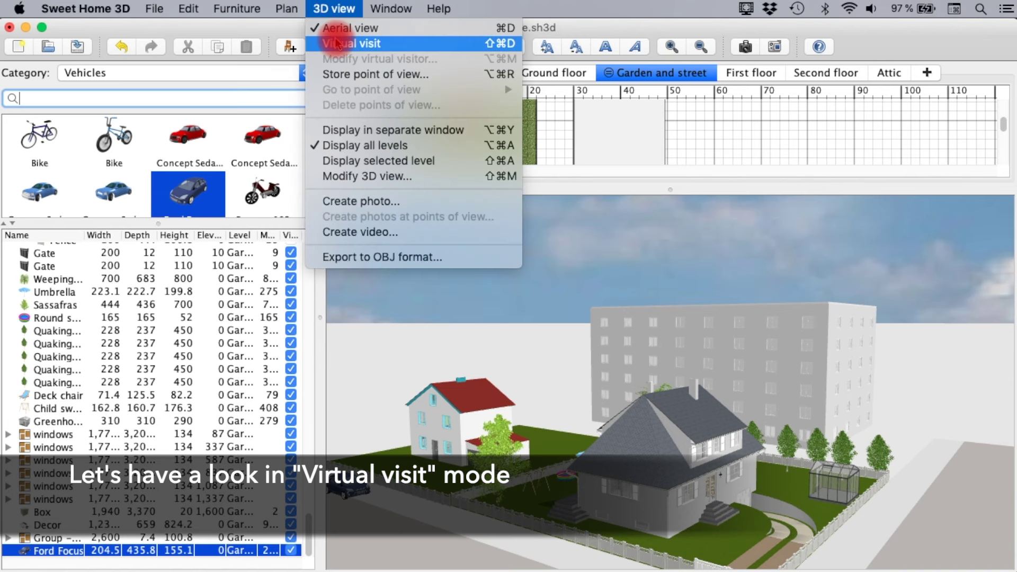
pyautogui.click(336, 43)
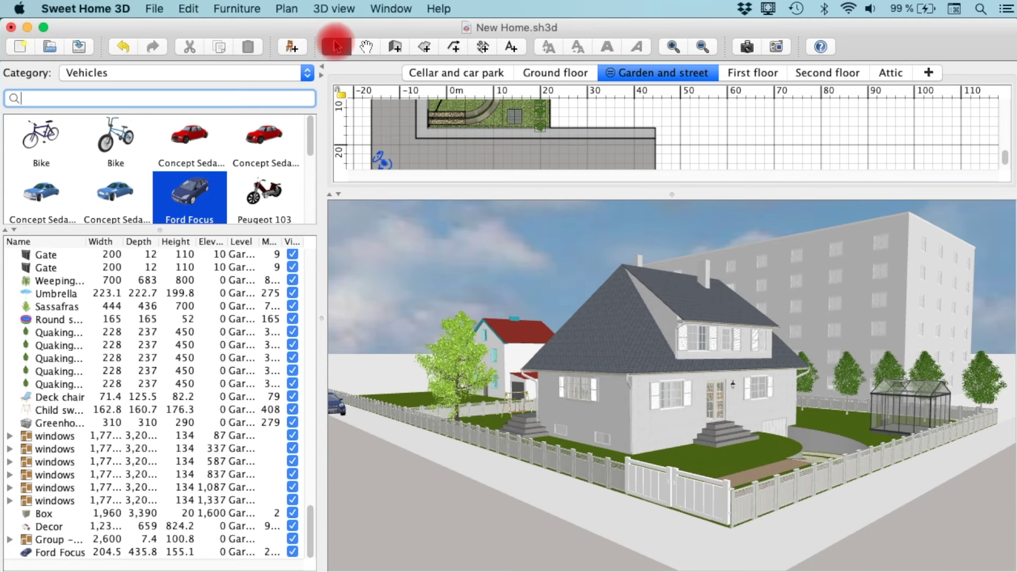
# Step: Add an Exterior street light and a 400 × 750 cm pedestrian crossing on the street
pyautogui.click(310, 76)
pyautogui.click(288, 100)
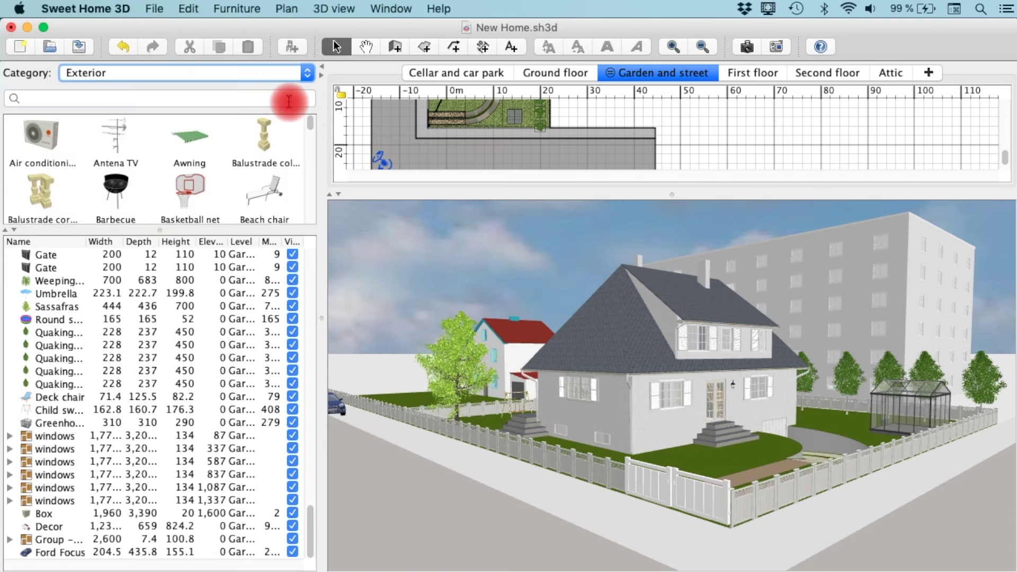
pyautogui.moveTo(312, 127)
pyautogui.mouseDown()
pyautogui.moveTo(310, 203)
pyautogui.moveTo(433, 136)
pyautogui.mouseUp()
pyautogui.click(45, 183)
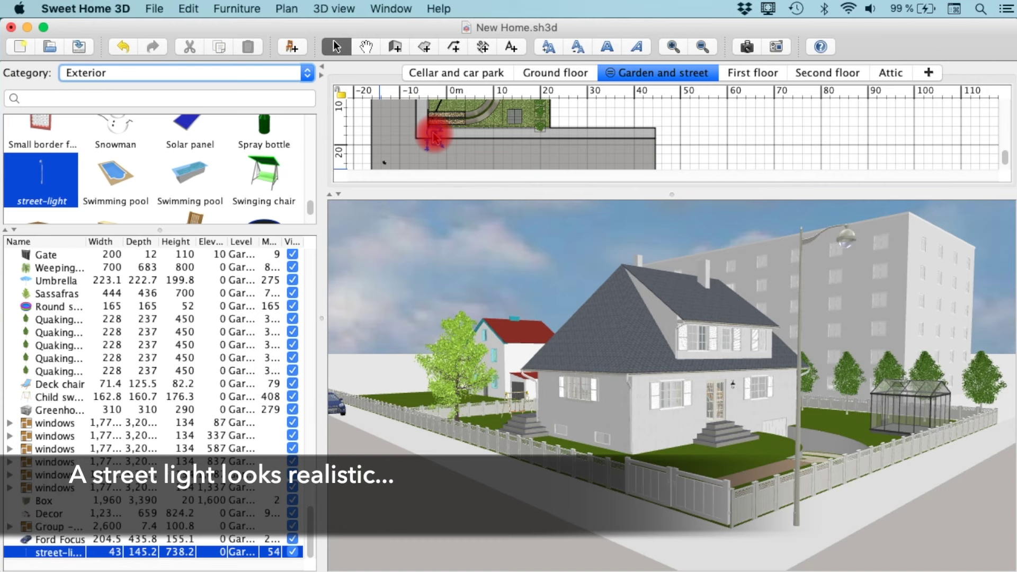
pyautogui.moveTo(313, 200); pyautogui.dragTo(316, 181)
pyautogui.click(191, 185)
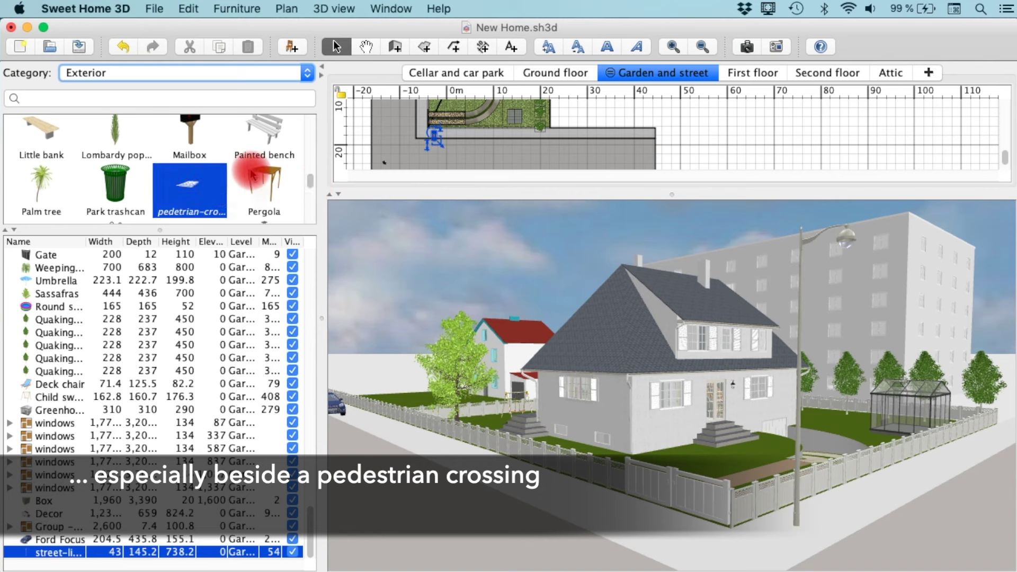
pyautogui.moveTo(253, 174)
pyautogui.mouseDown()
pyautogui.moveTo(385, 106)
pyautogui.moveTo(398, 121)
pyautogui.mouseUp()
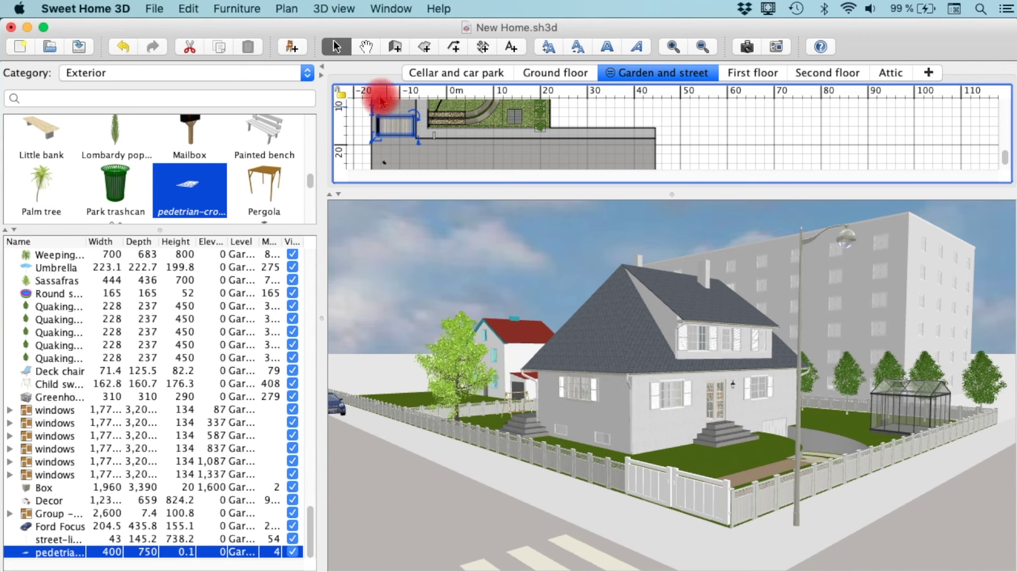
pyautogui.click(349, 9)
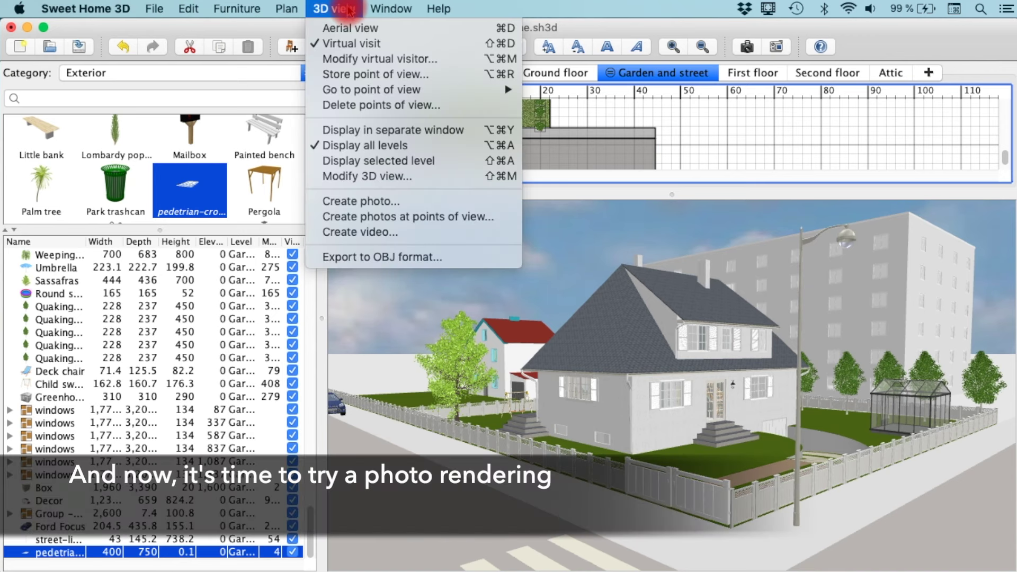
# Step: Render a photo of the street scene, then hide and re-show the Garden and street level
pyautogui.click(365, 201)
pyautogui.click(605, 569)
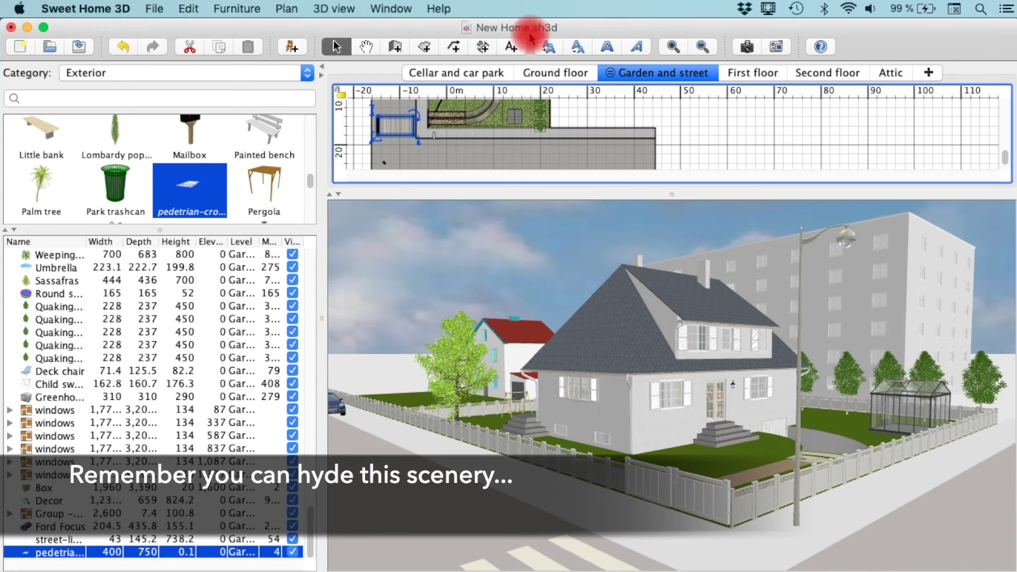
pyautogui.click(282, 12)
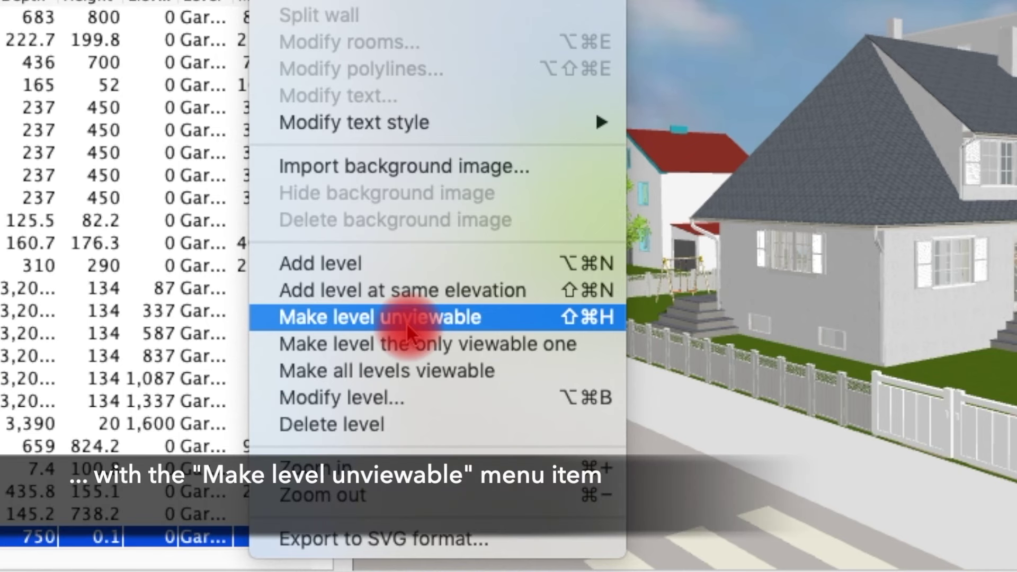
pyautogui.click(406, 322)
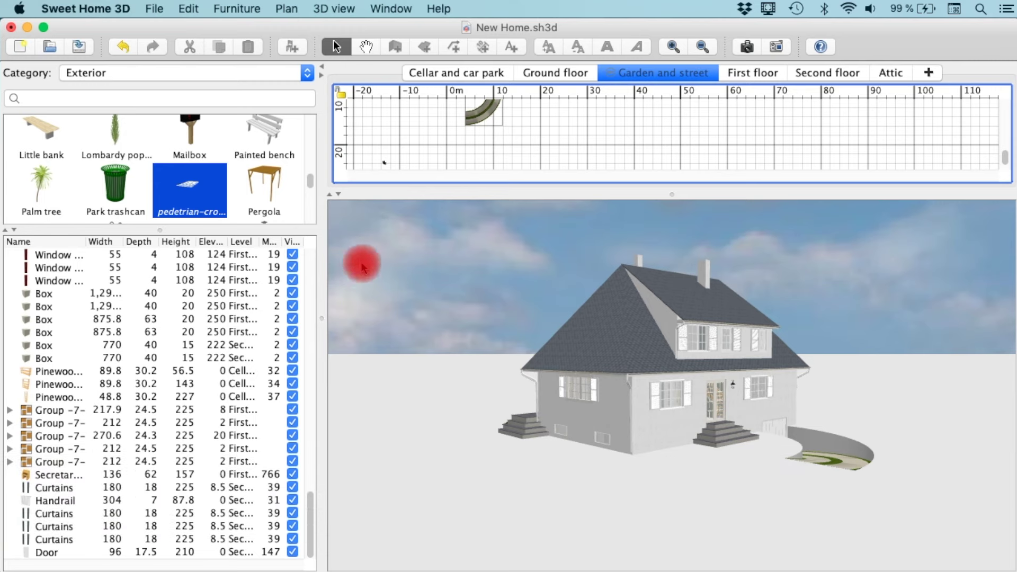
pyautogui.click(286, 9)
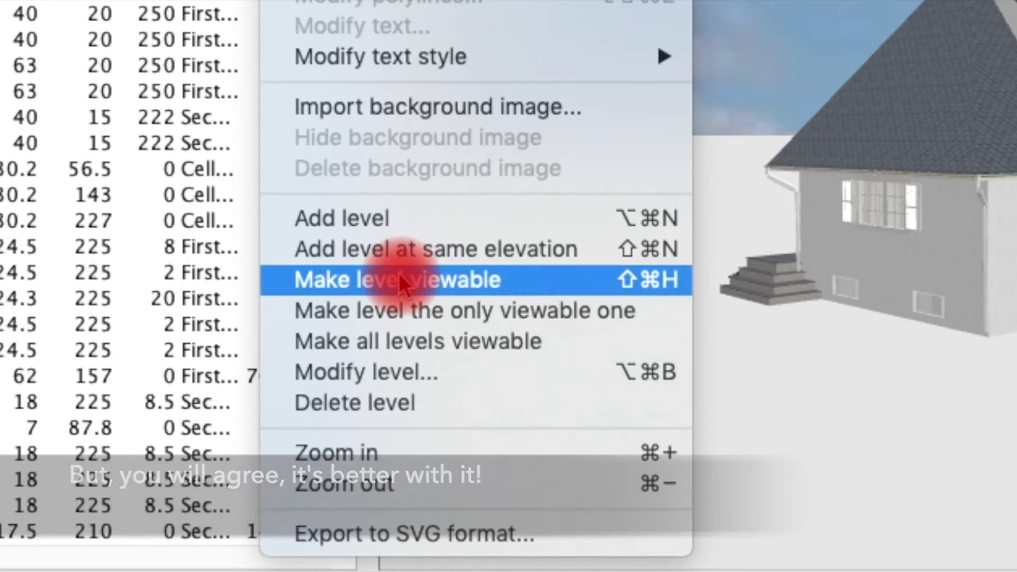
pyautogui.click(399, 272)
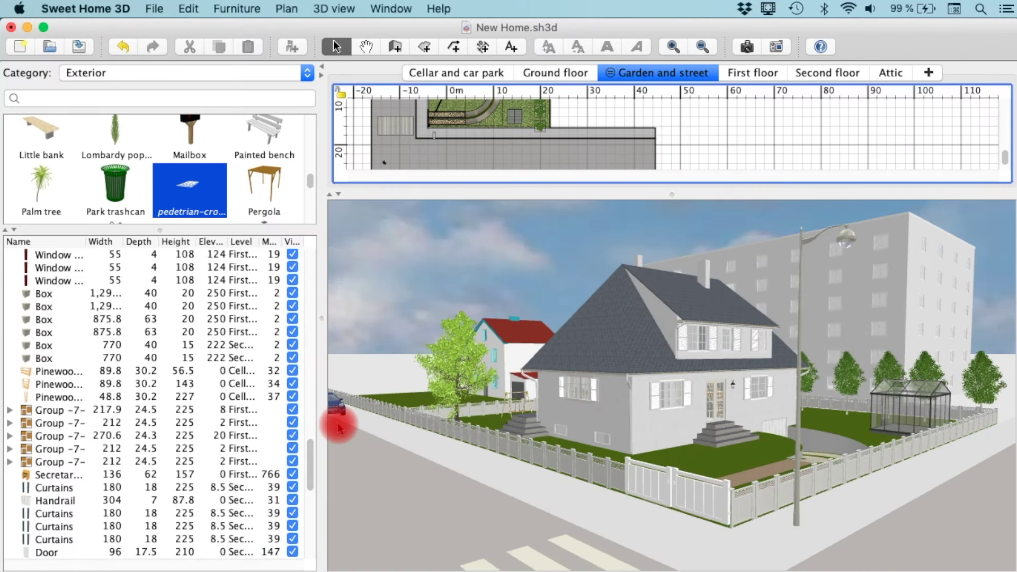
pyautogui.click(155, 9)
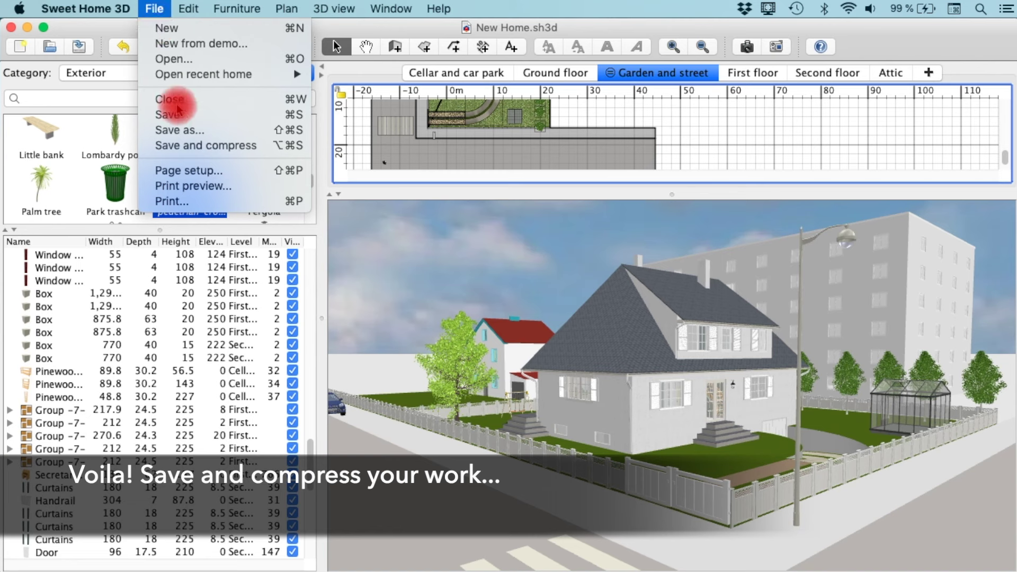
# Step: Save the home as New Home.sh3d and quit Sweet Home 3D
pyautogui.click(183, 157)
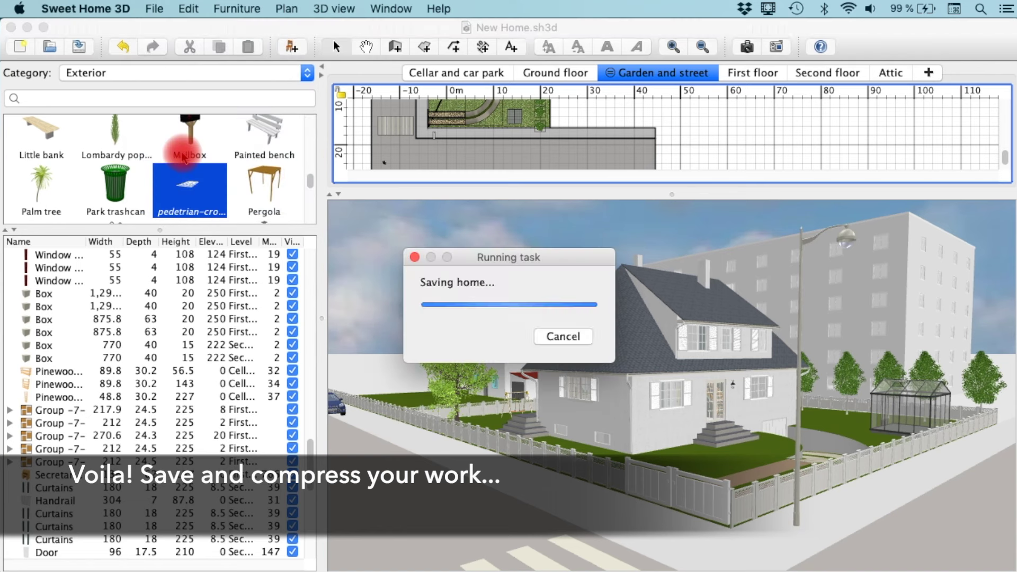
pyautogui.click(119, 8)
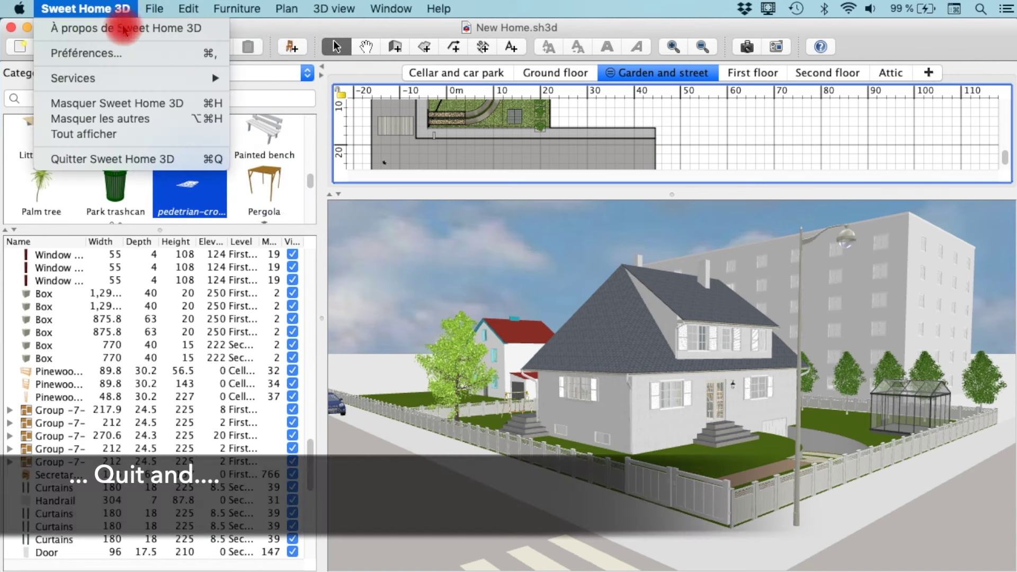
pyautogui.click(122, 160)
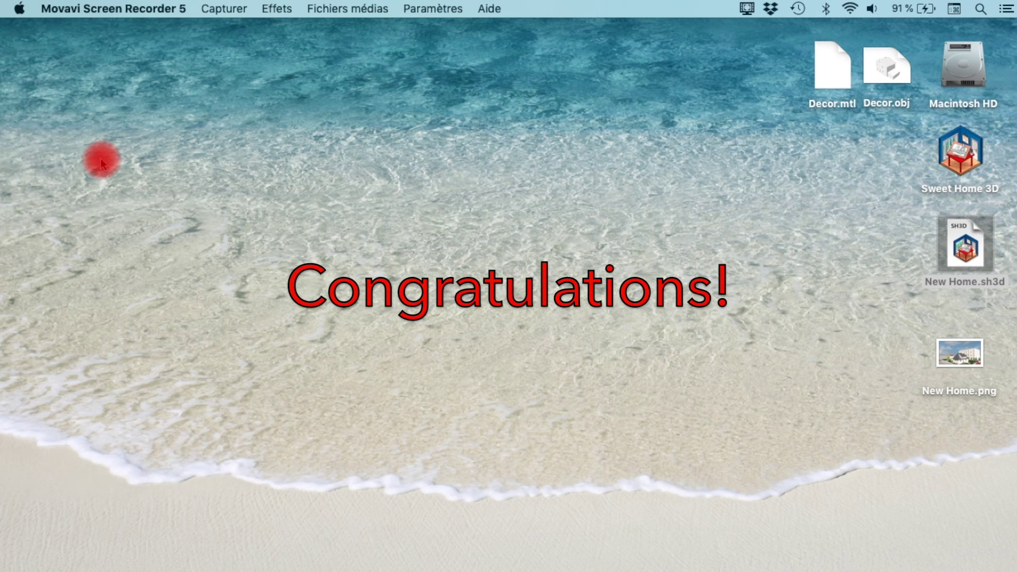